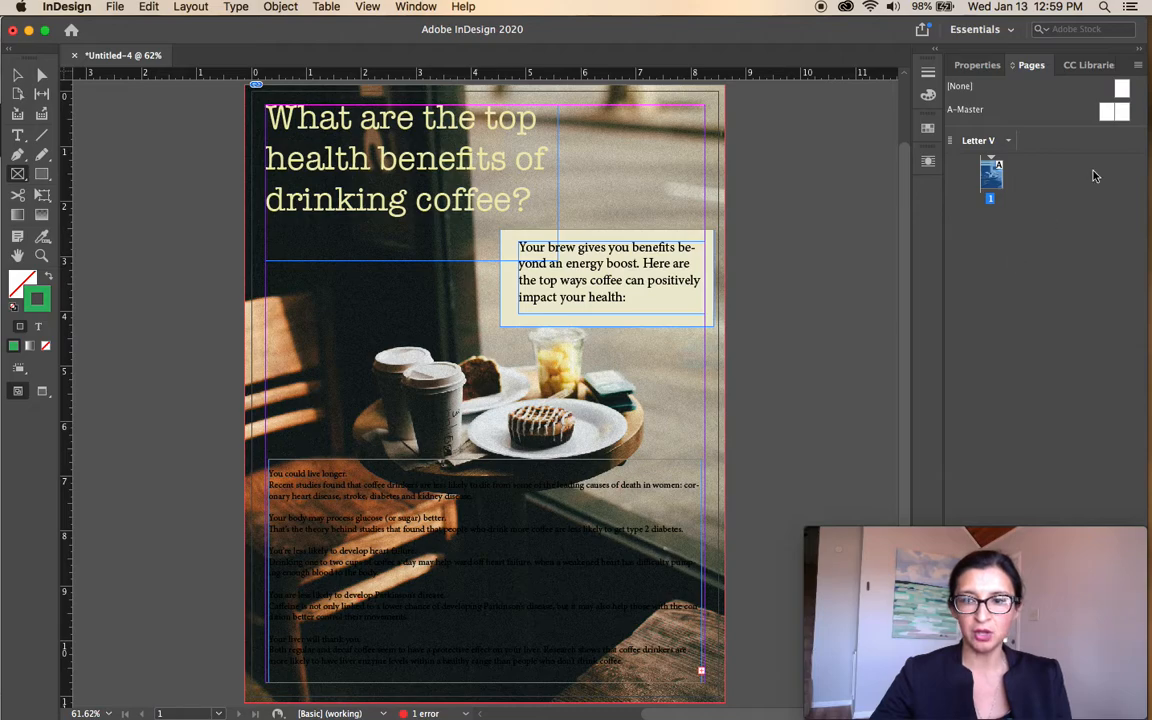
Add a second page based on A-Master after page 1 and go to page 2
{"action": "left_click", "coordinate": [978, 67]}
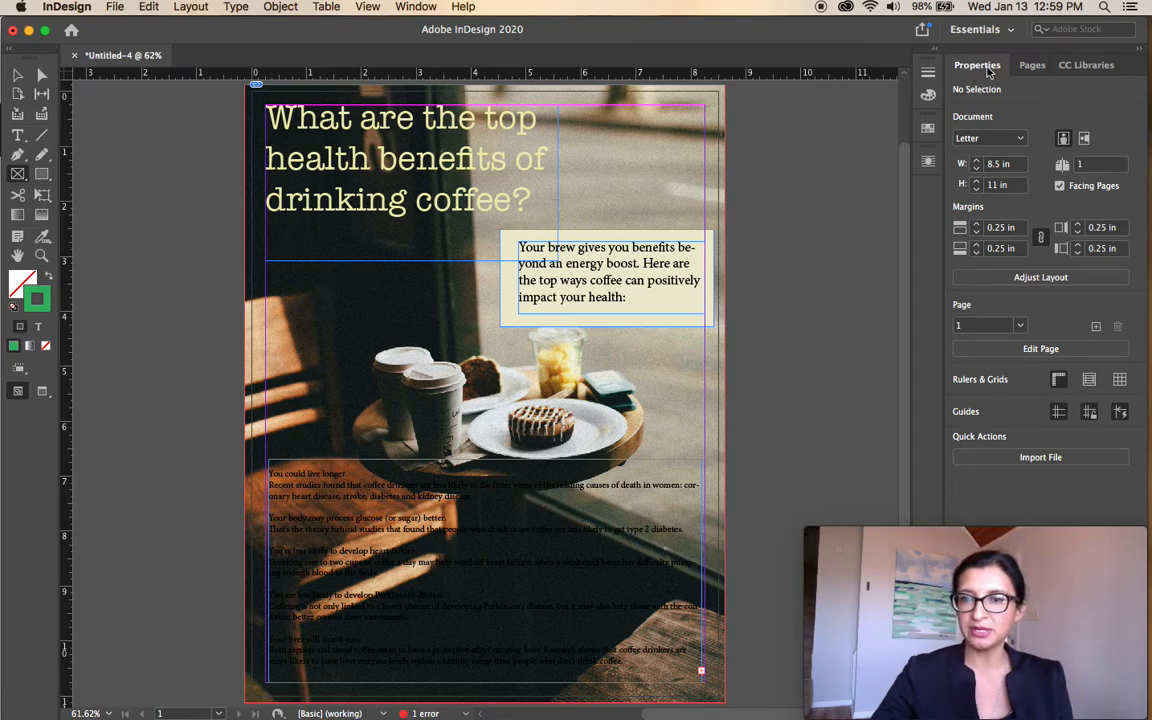
{"action": "left_click", "coordinate": [1031, 70]}
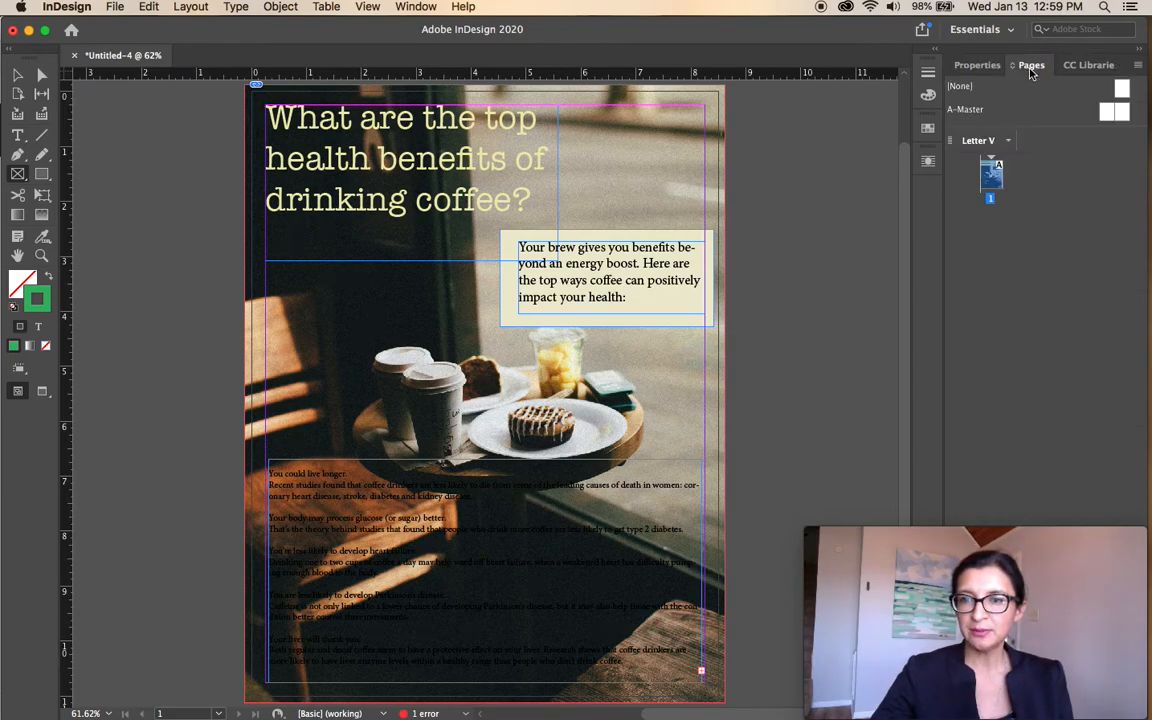
{"action": "left_click", "coordinate": [416, 7]}
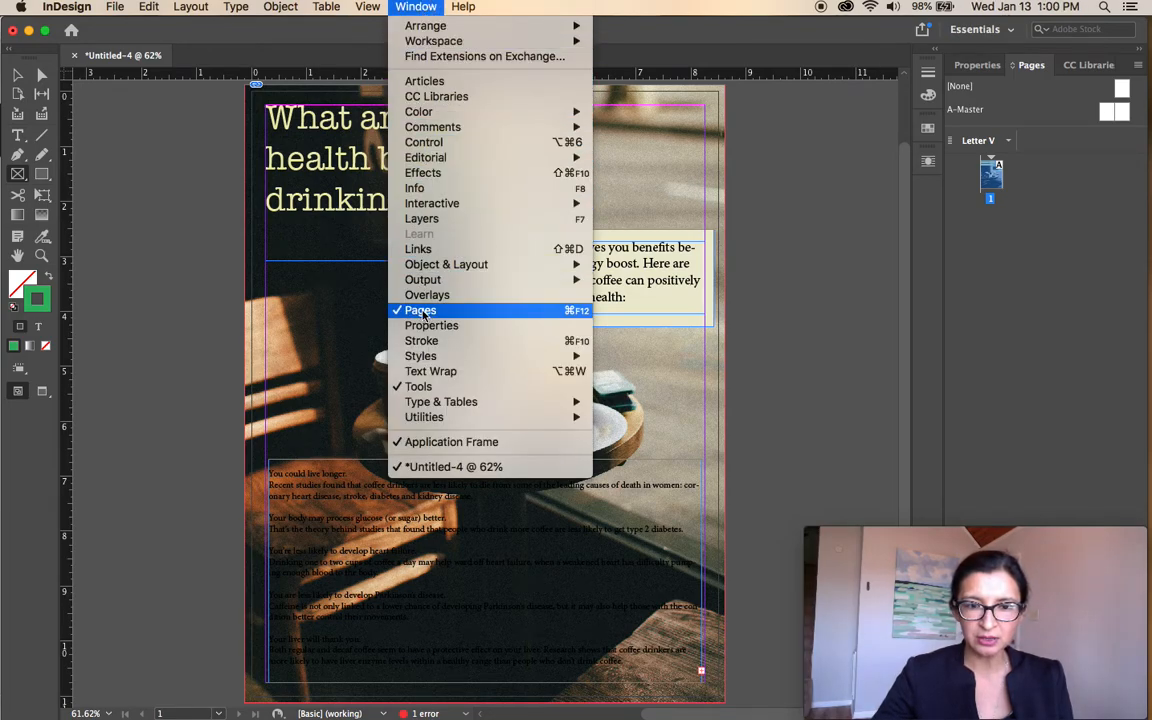
{"action": "left_click", "coordinate": [899, 162]}
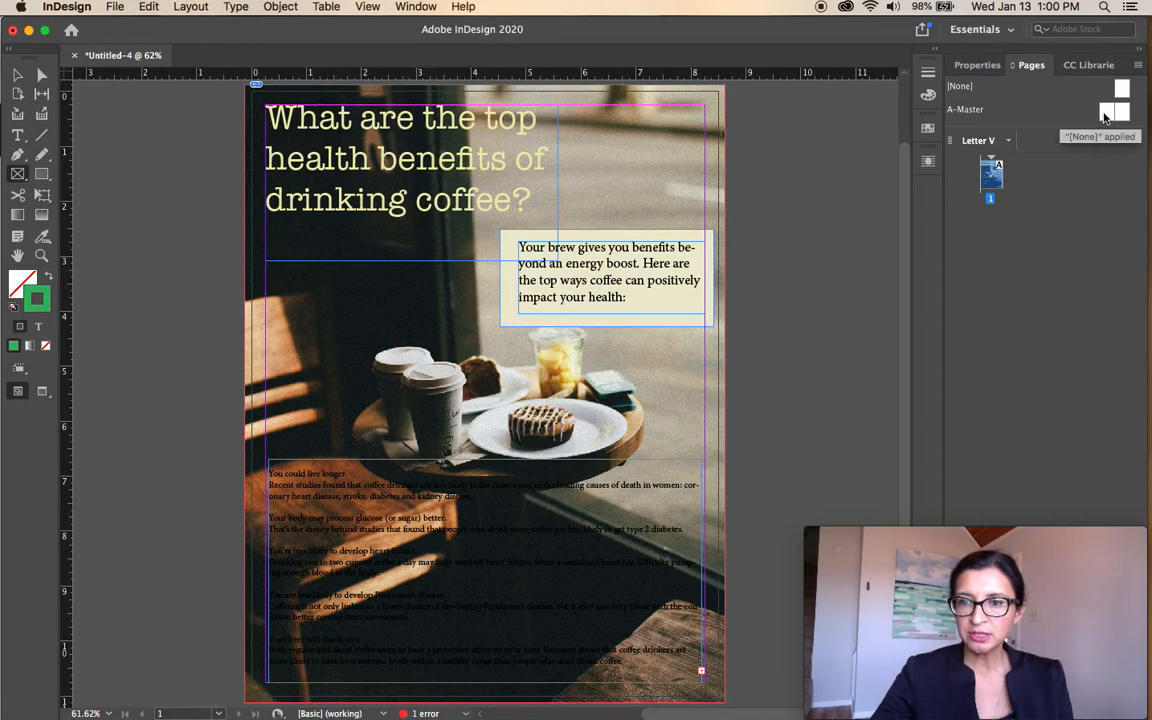
{"action": "left_click_drag", "start_coordinate": [1111, 110], "coordinate": [990, 232]}
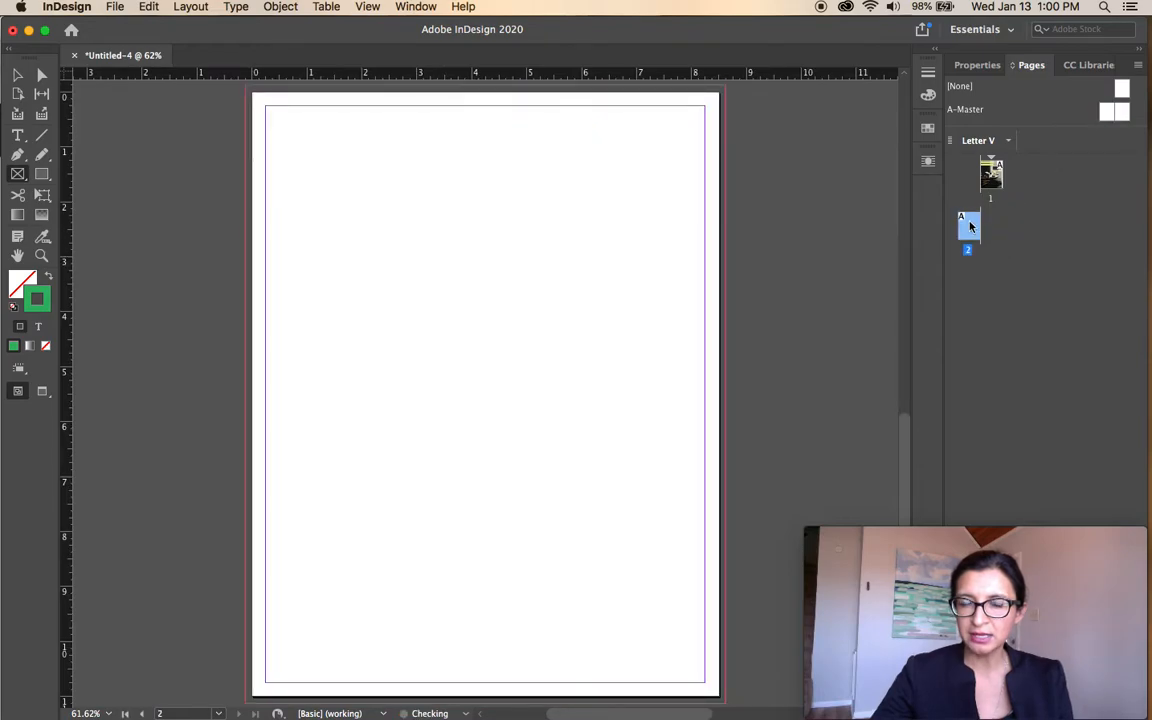
{"action": "double_click", "coordinate": [992, 175]}
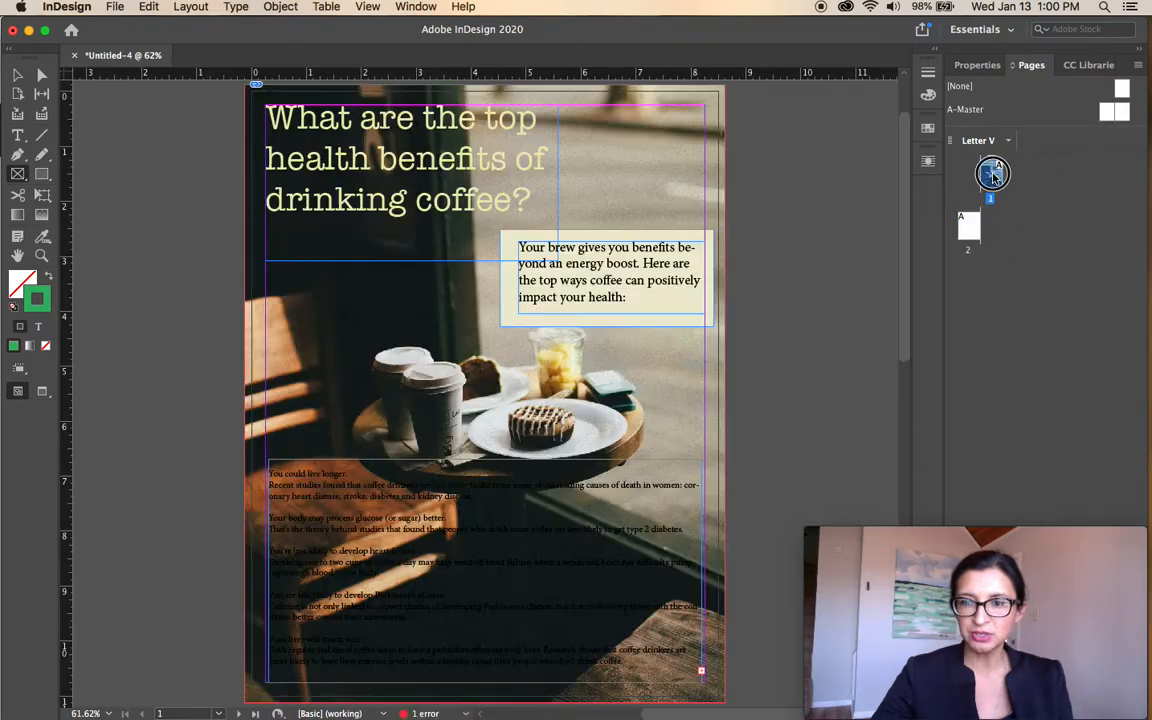
{"action": "double_click", "coordinate": [967, 230]}
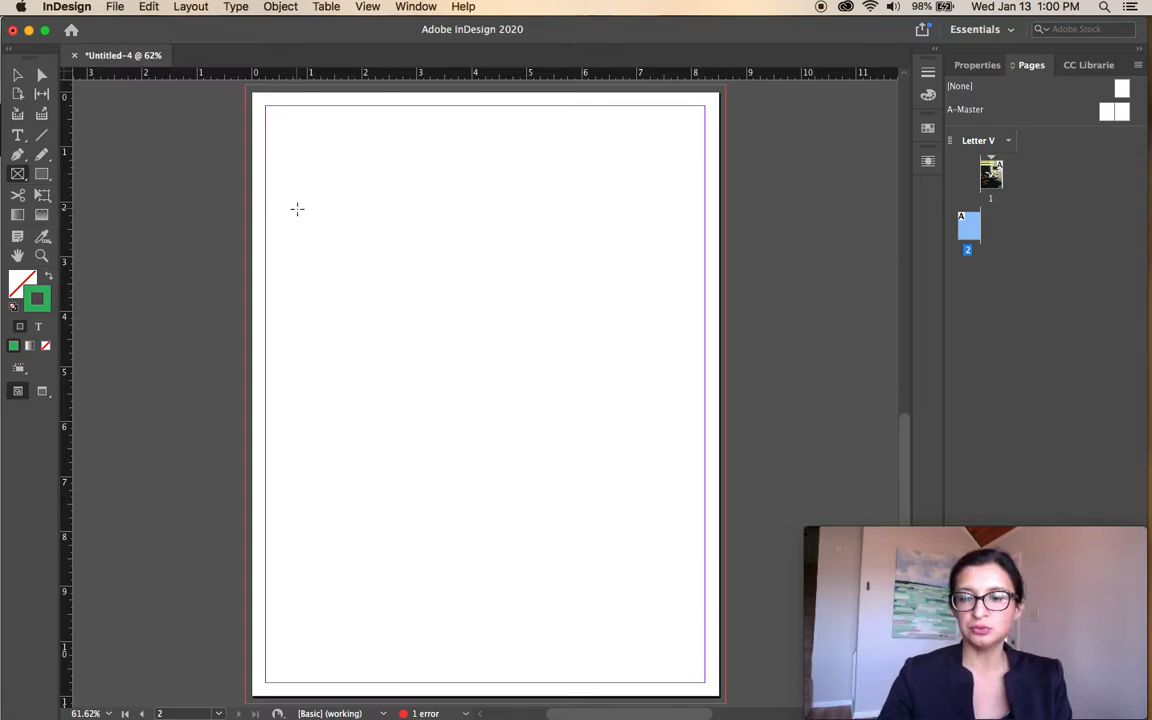
Draw a circular ellipse frame on page 2 and enlarge it to about 5.7 in across, aligned to the left margin
{"action": "left_click", "coordinate": [19, 176]}
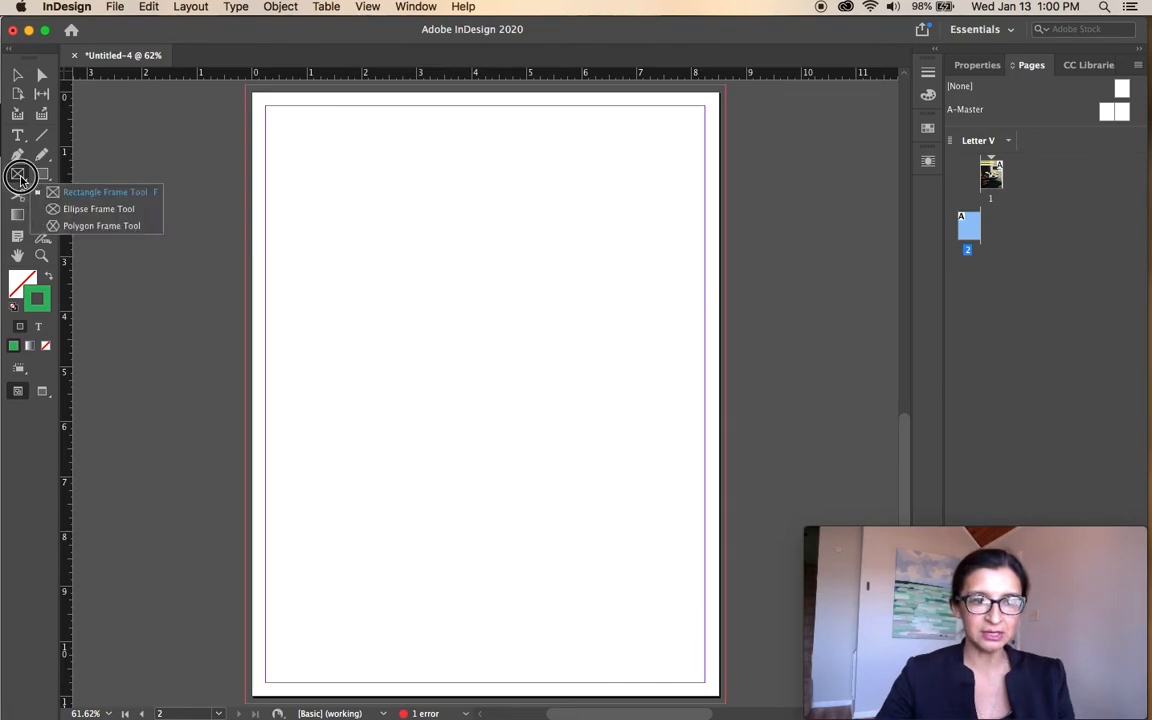
{"action": "left_click_drag", "start_coordinate": [19, 178], "coordinate": [80, 209]}
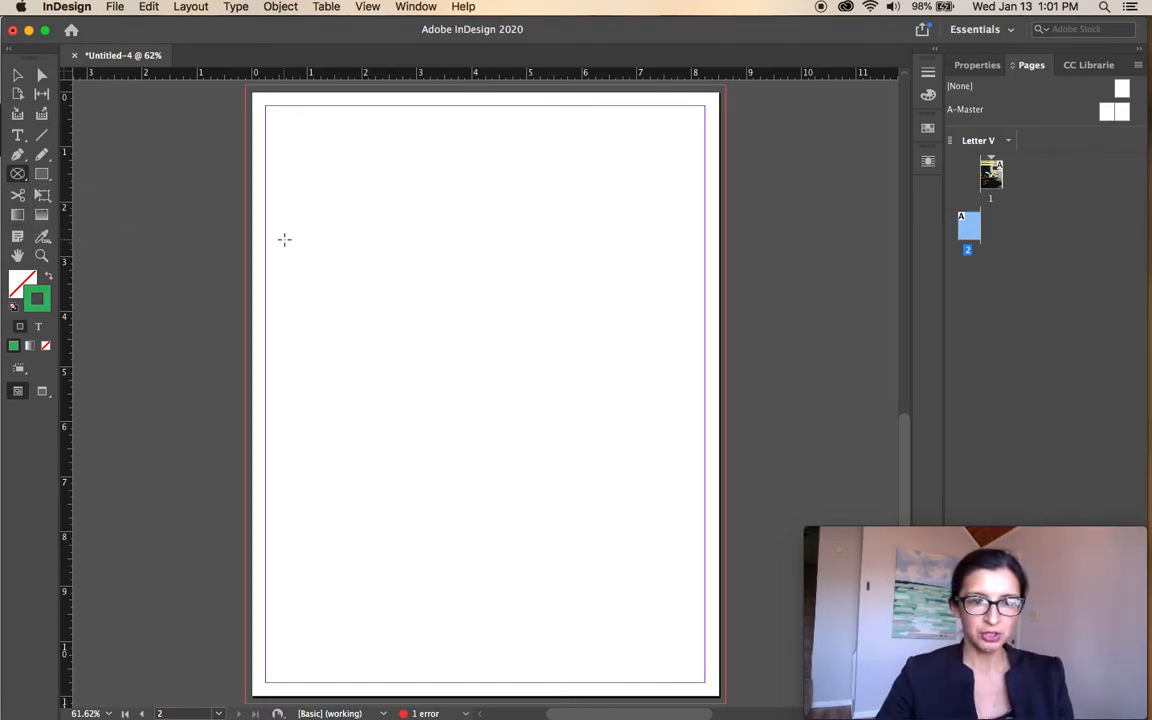
{"action": "left_click_drag", "start_coordinate": [284, 240], "coordinate": [534, 471]}
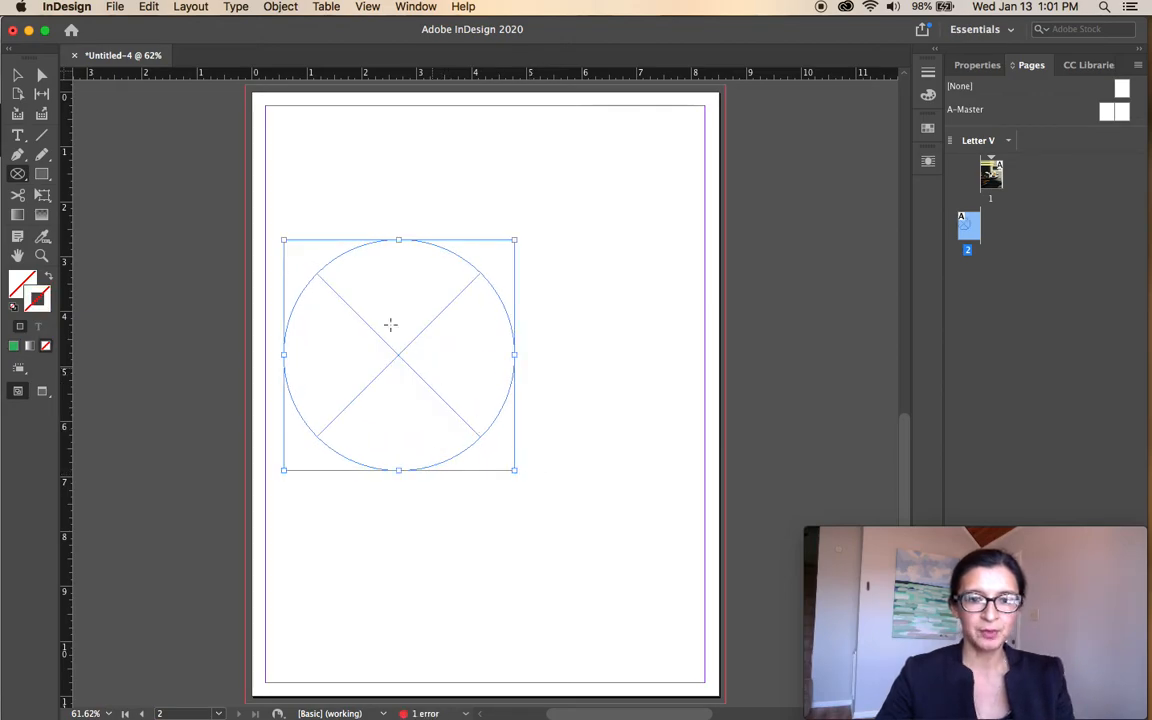
{"action": "left_click", "coordinate": [16, 75]}
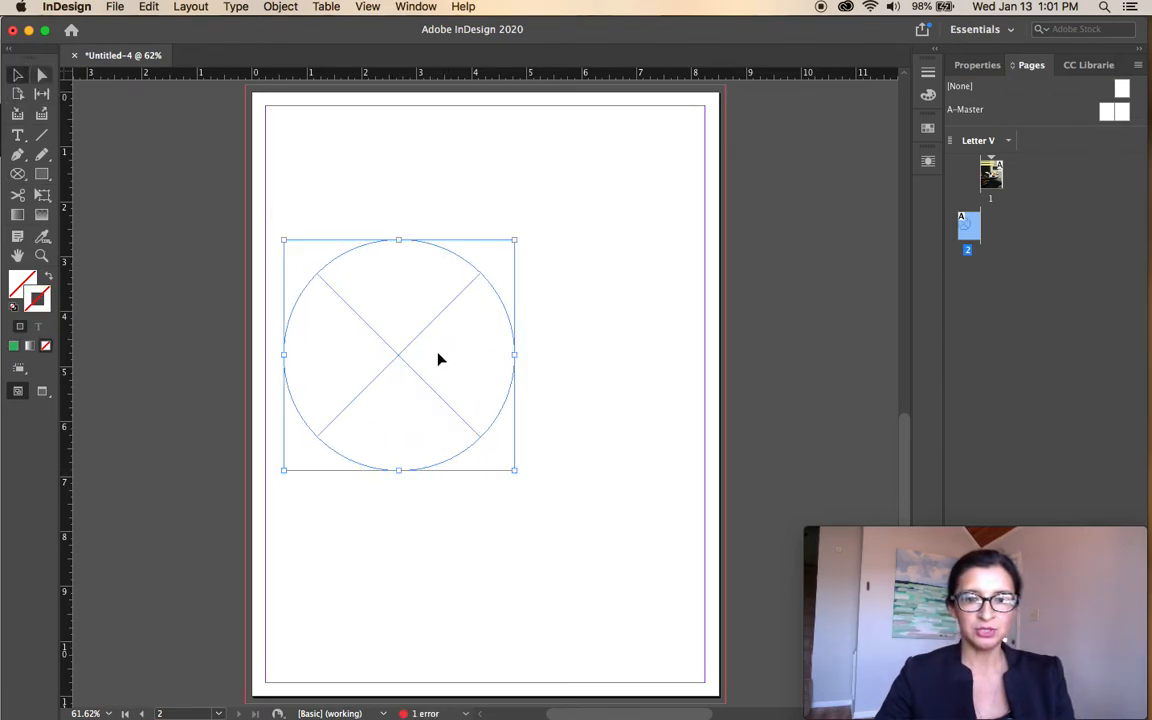
{"action": "left_click_drag", "start_coordinate": [514, 470], "coordinate": [597, 545]}
{"action": "left_click_drag", "start_coordinate": [540, 488], "coordinate": [519, 442]}
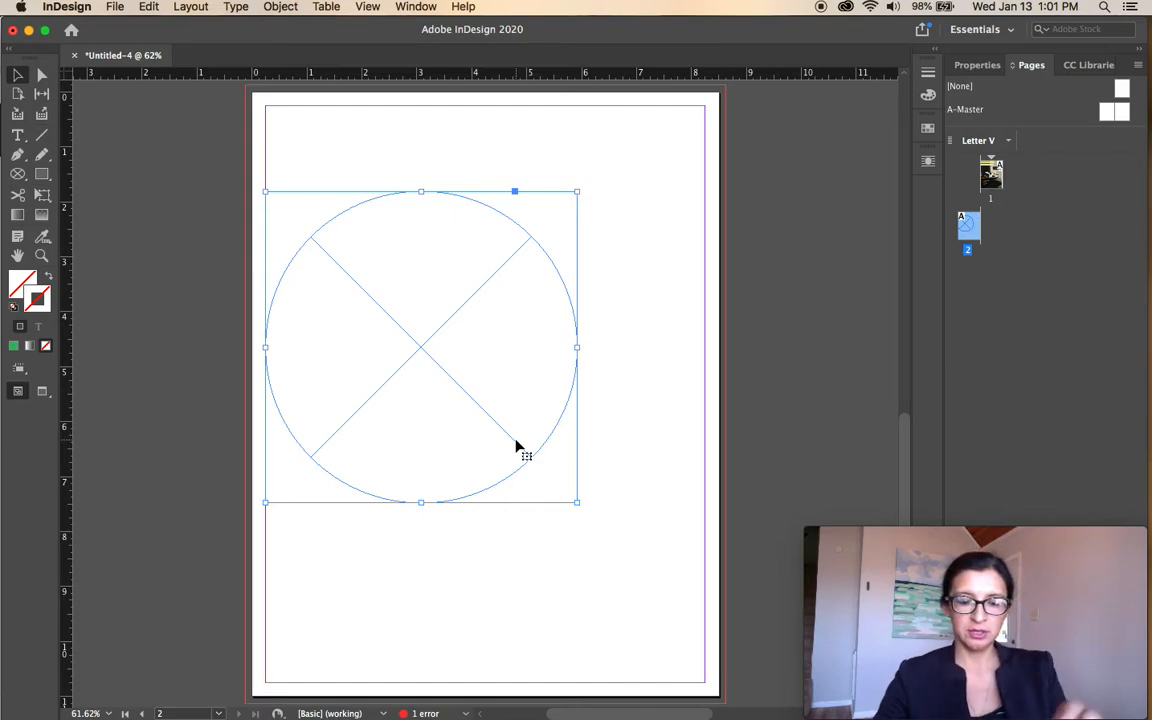
Switch to Chrome, look over the shrimp pasta photo among the Pexels pasta results, and return to InDesign
{"action": "key", "text": "super+Tab"}
{"action": "key", "text": "super+Tab"}
{"action": "key", "text": "super+Tab"}
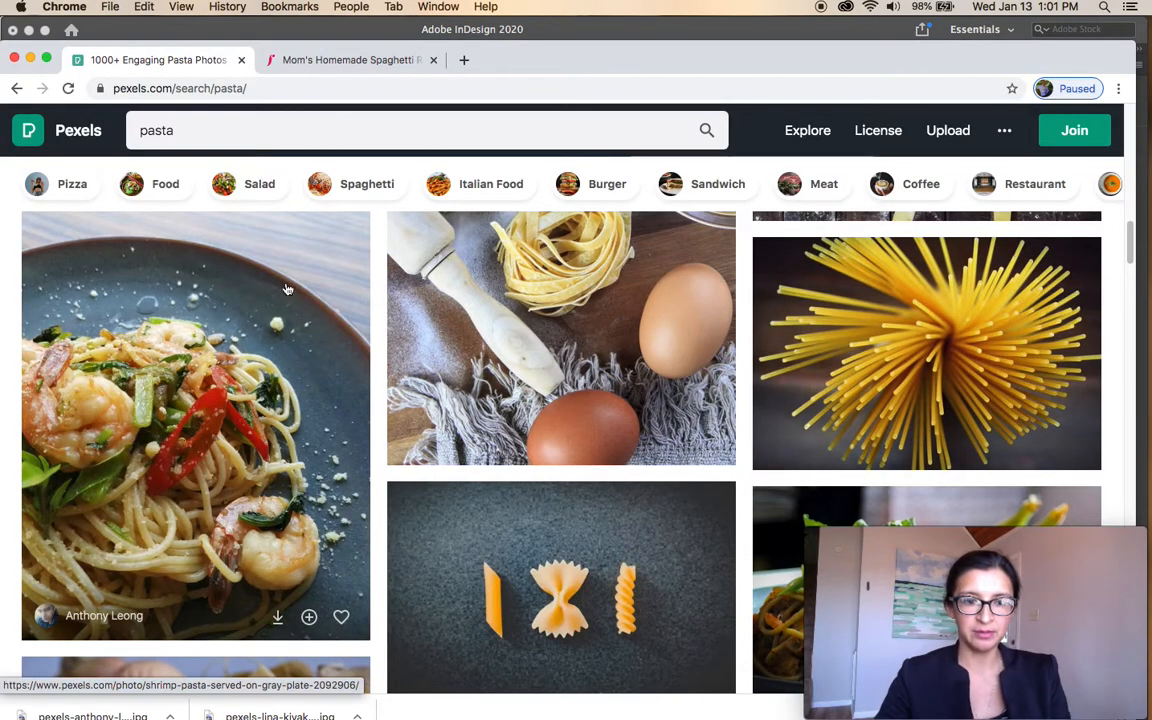
{"action": "scroll", "coordinate": [300, 340], "scroll_direction": "down", "scroll_amount": 5}
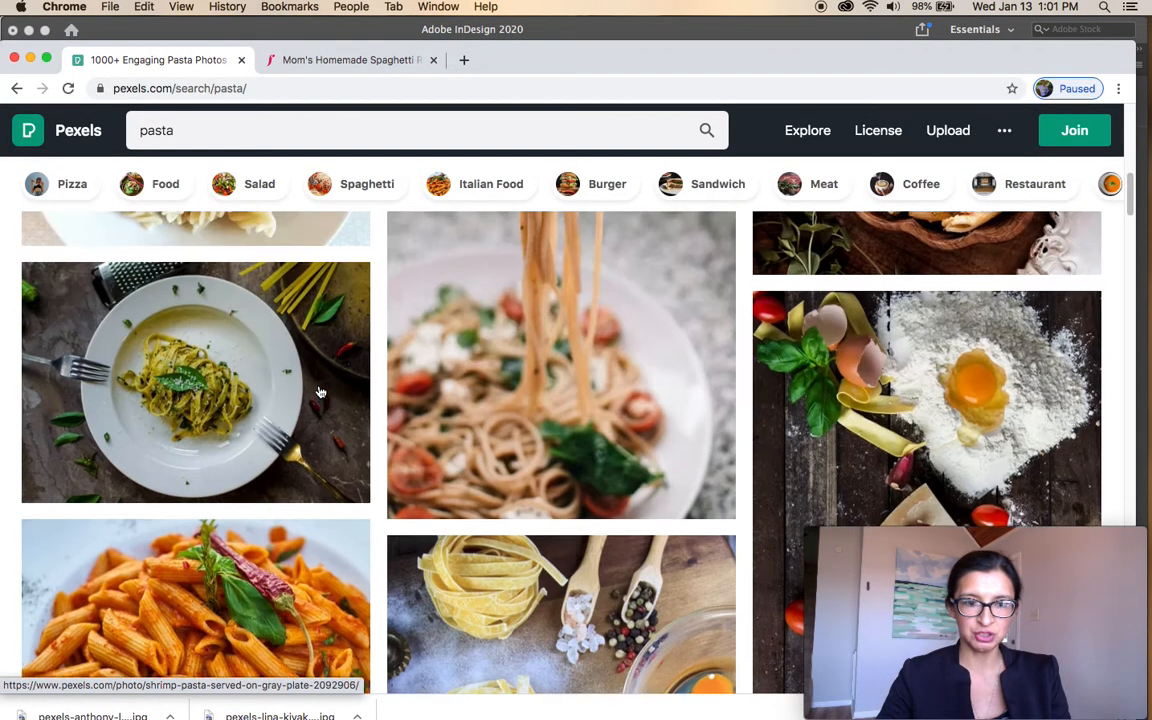
{"action": "scroll", "coordinate": [320, 392], "scroll_direction": "down", "scroll_amount": 6}
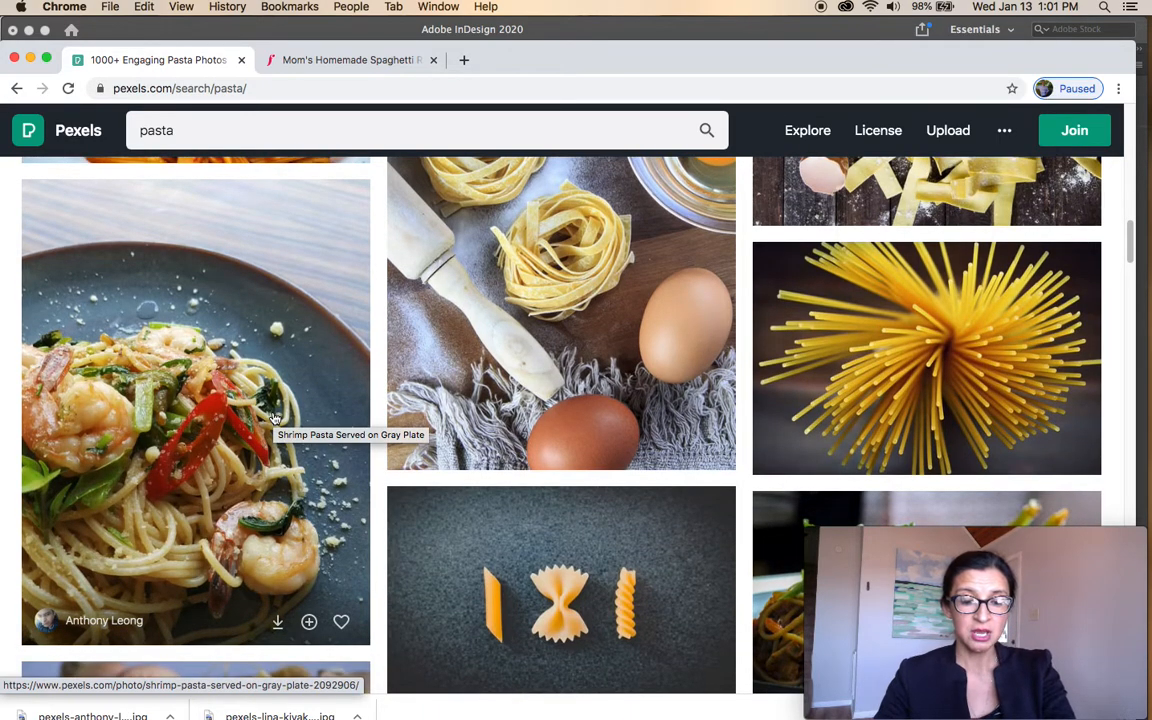
{"action": "key", "text": "super+Tab"}
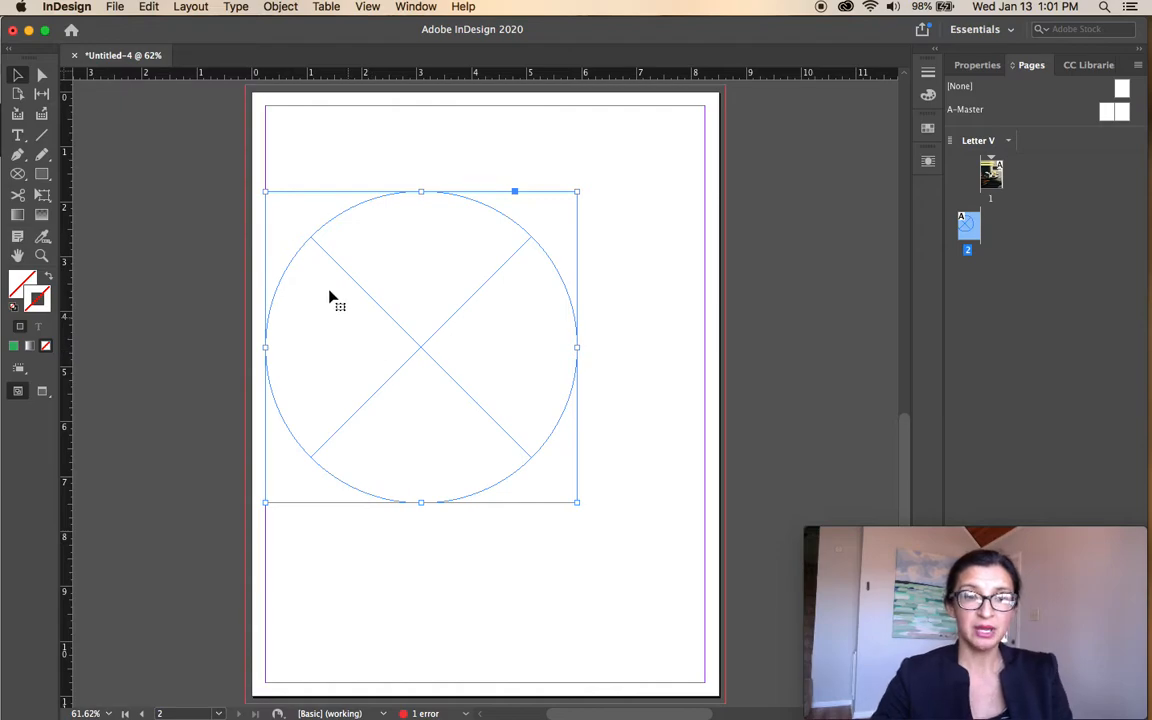
Place the downloaded Pexels shrimp pasta photo, the JPG numbered 2092906, into the circular frame on page 2
{"action": "left_click", "coordinate": [116, 8]}
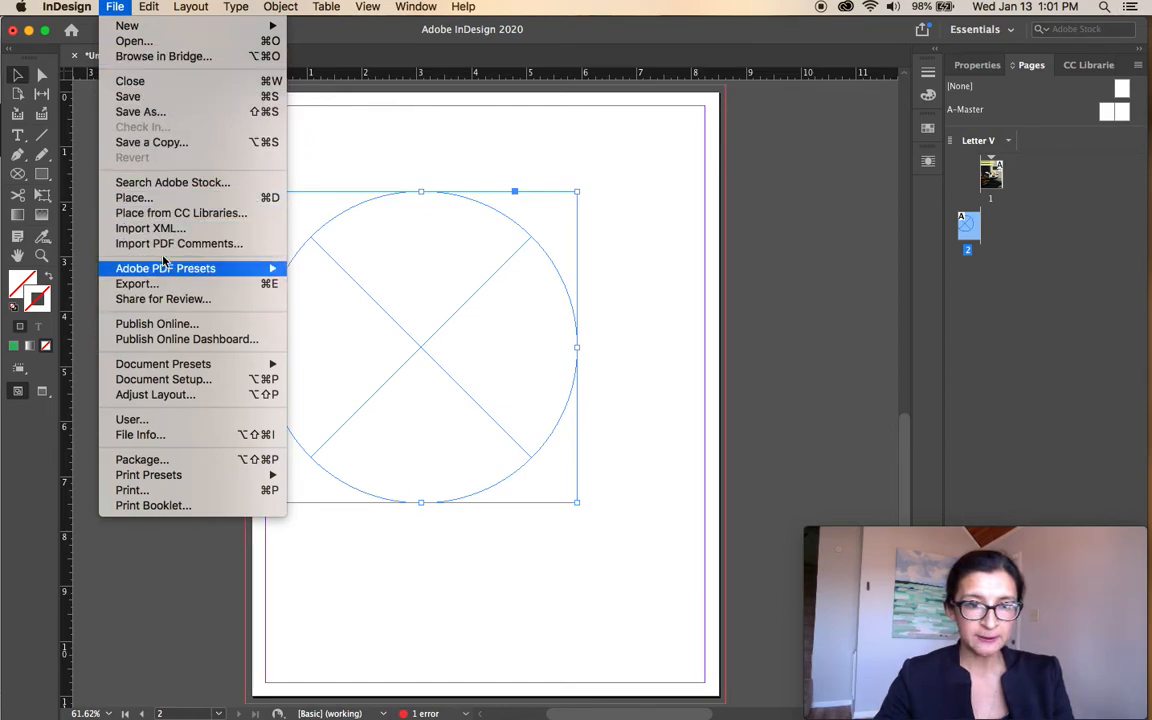
{"action": "left_click", "coordinate": [158, 203]}
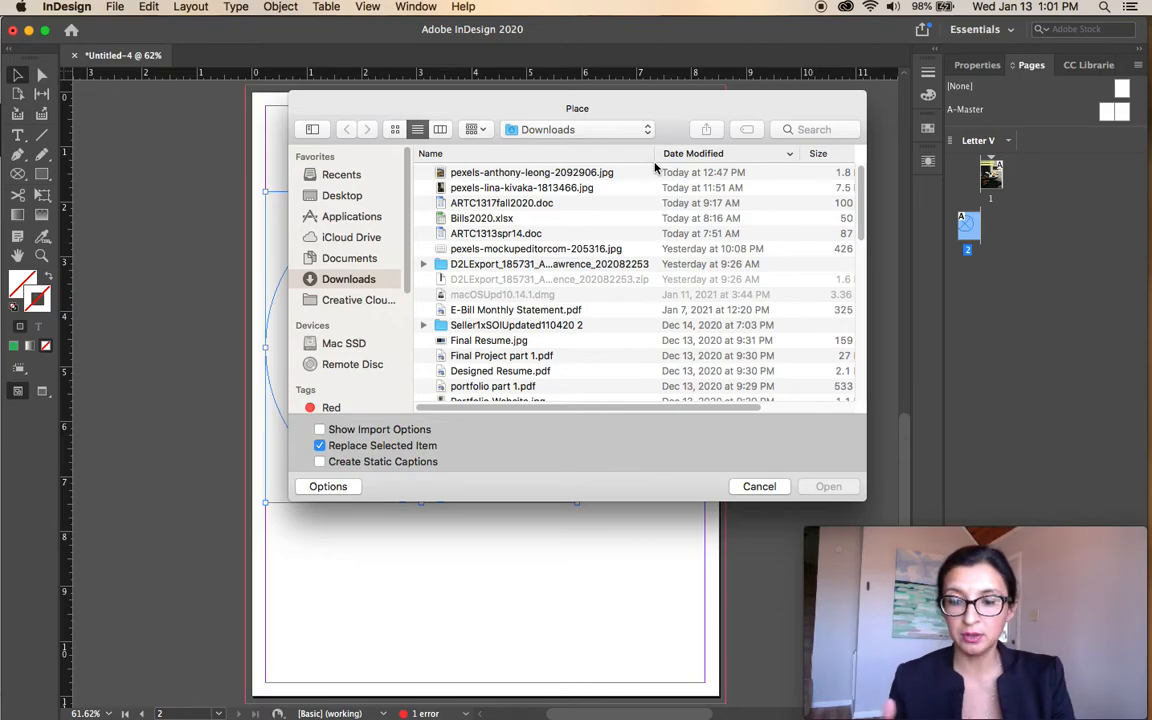
{"action": "left_click", "coordinate": [460, 173]}
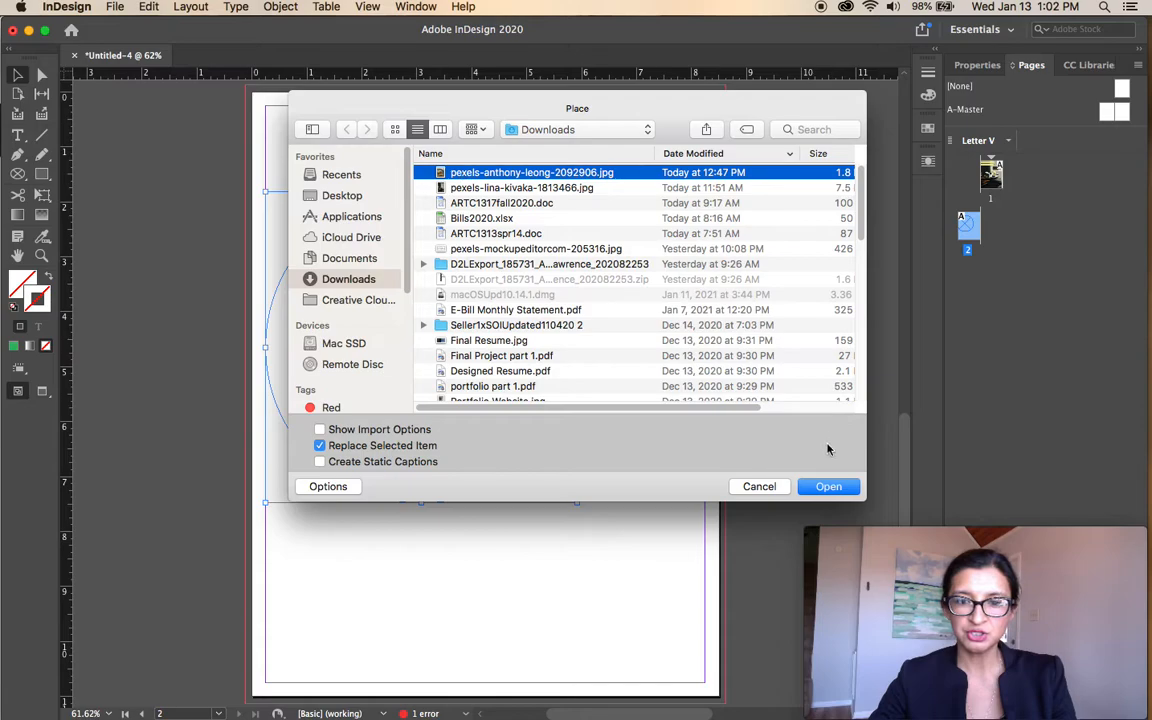
{"action": "left_click", "coordinate": [829, 487]}
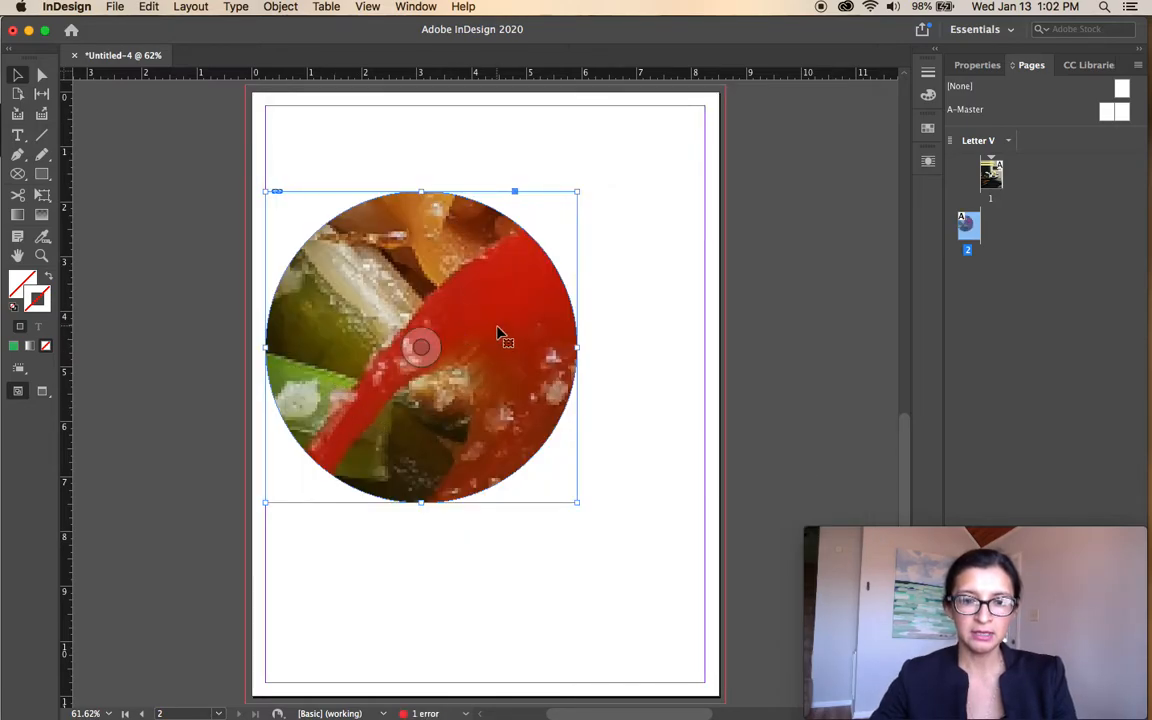
Fit the pasta photo proportionally inside the circular frame
{"action": "left_click", "coordinate": [285, 9]}
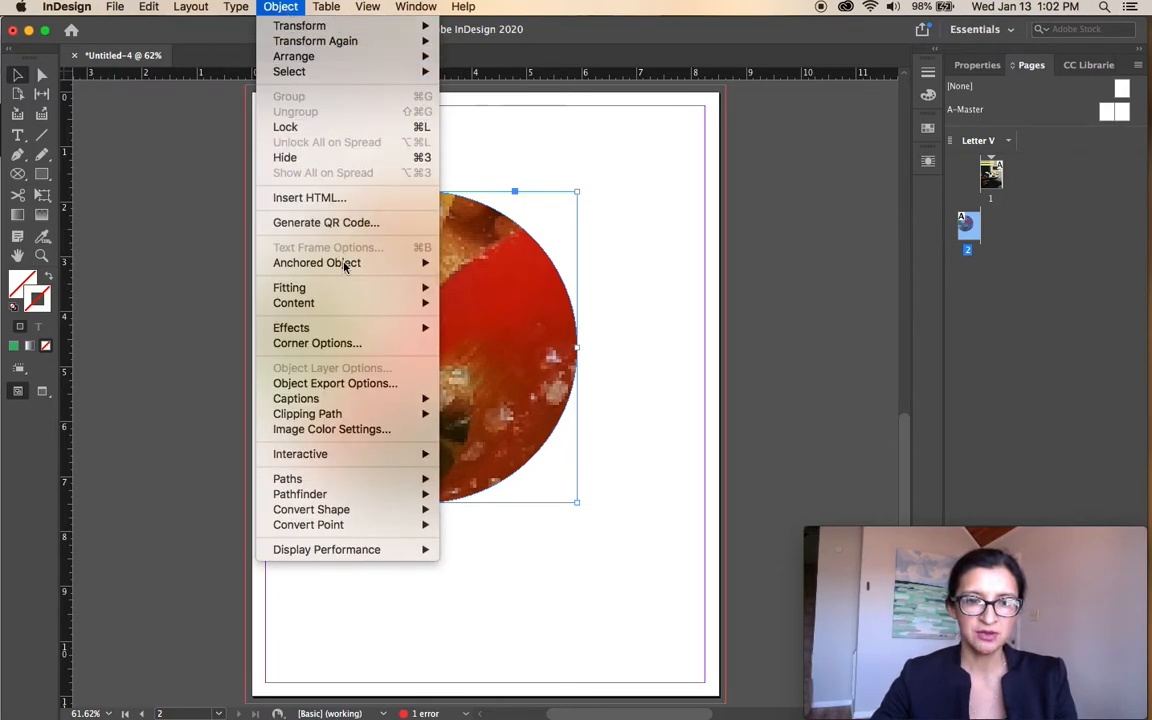
{"action": "mouse_move", "coordinate": [349, 291]}
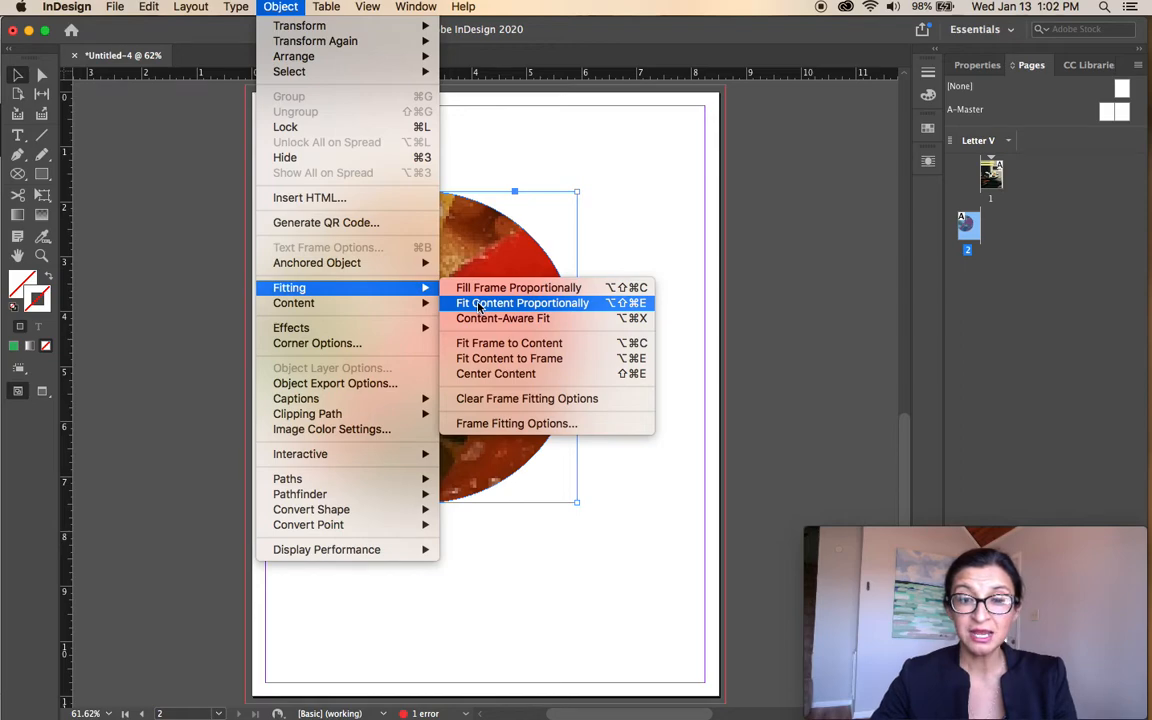
{"action": "left_click", "coordinate": [613, 304]}
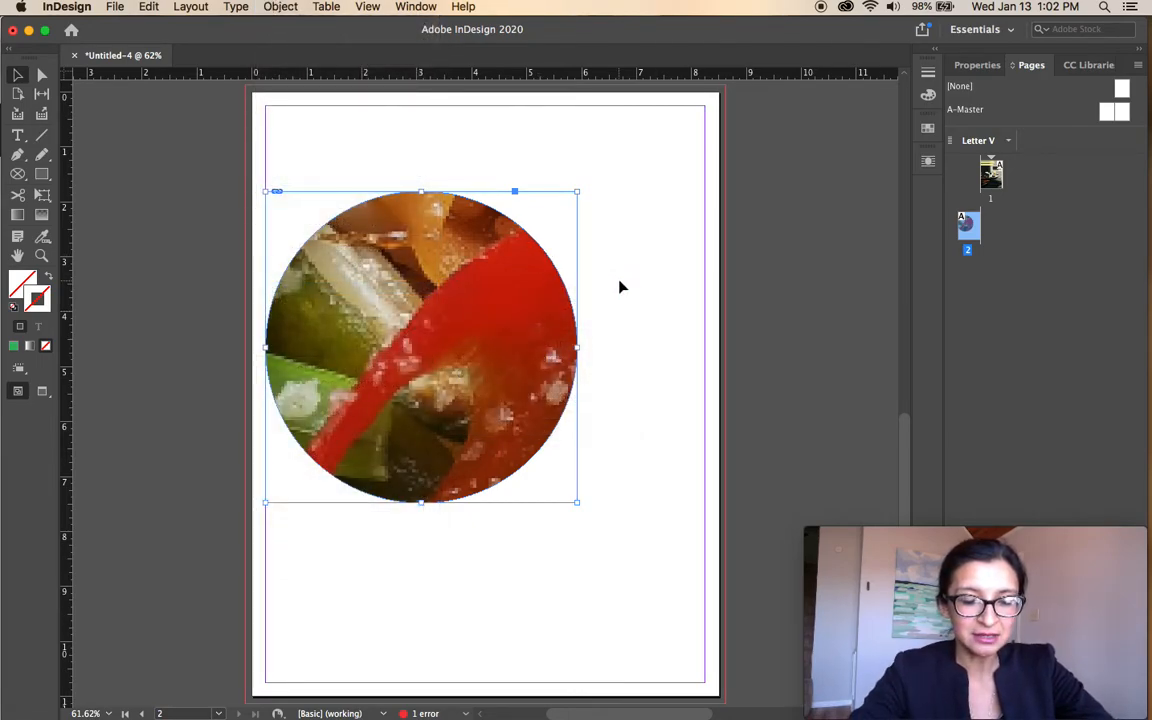
{"action": "key", "text": "alt+shift+super+e"}
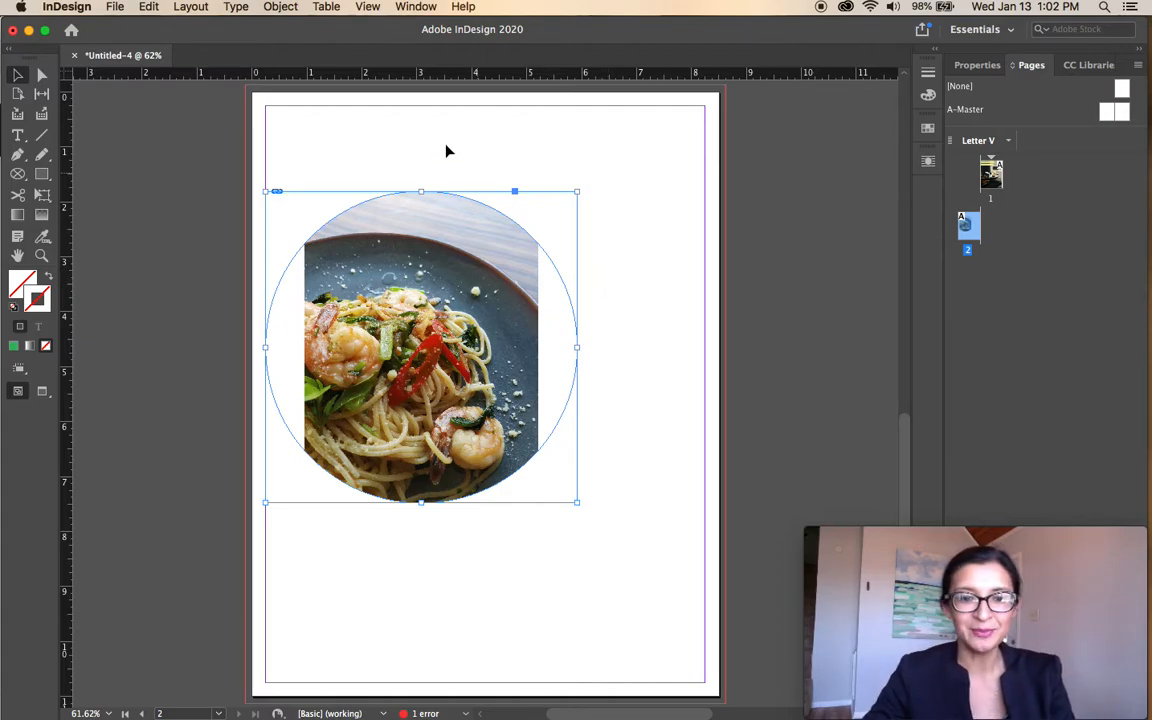
{"action": "left_click", "coordinate": [280, 6]}
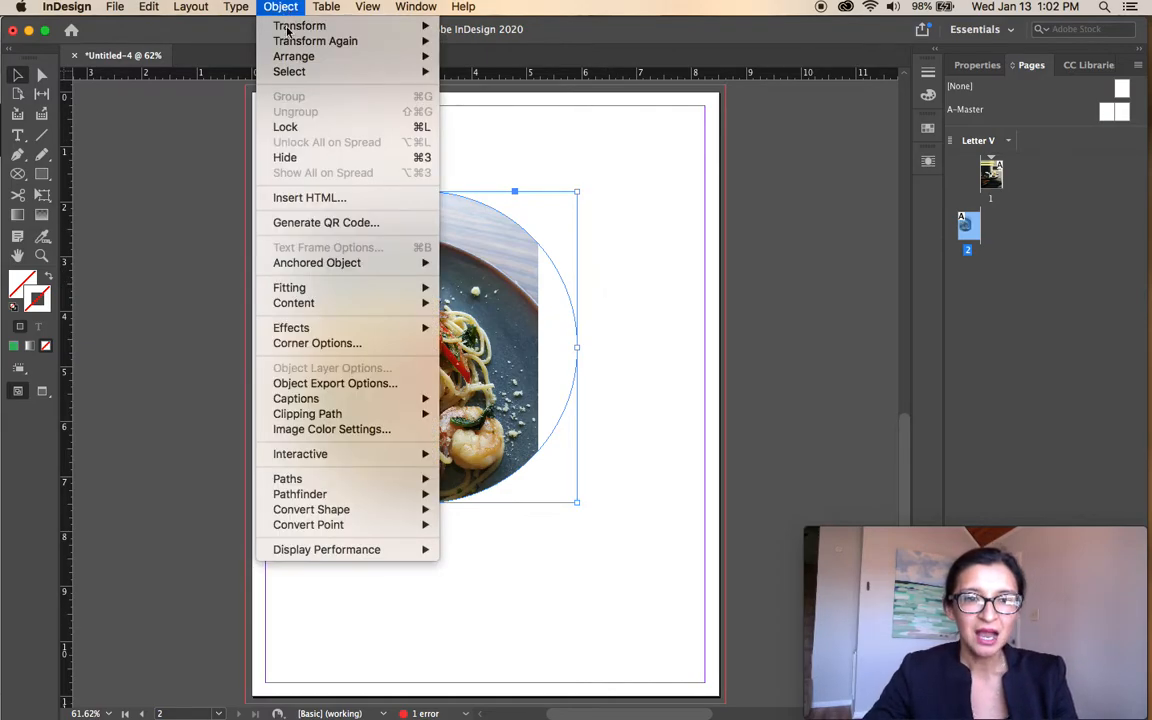
{"action": "left_click", "coordinate": [415, 128]}
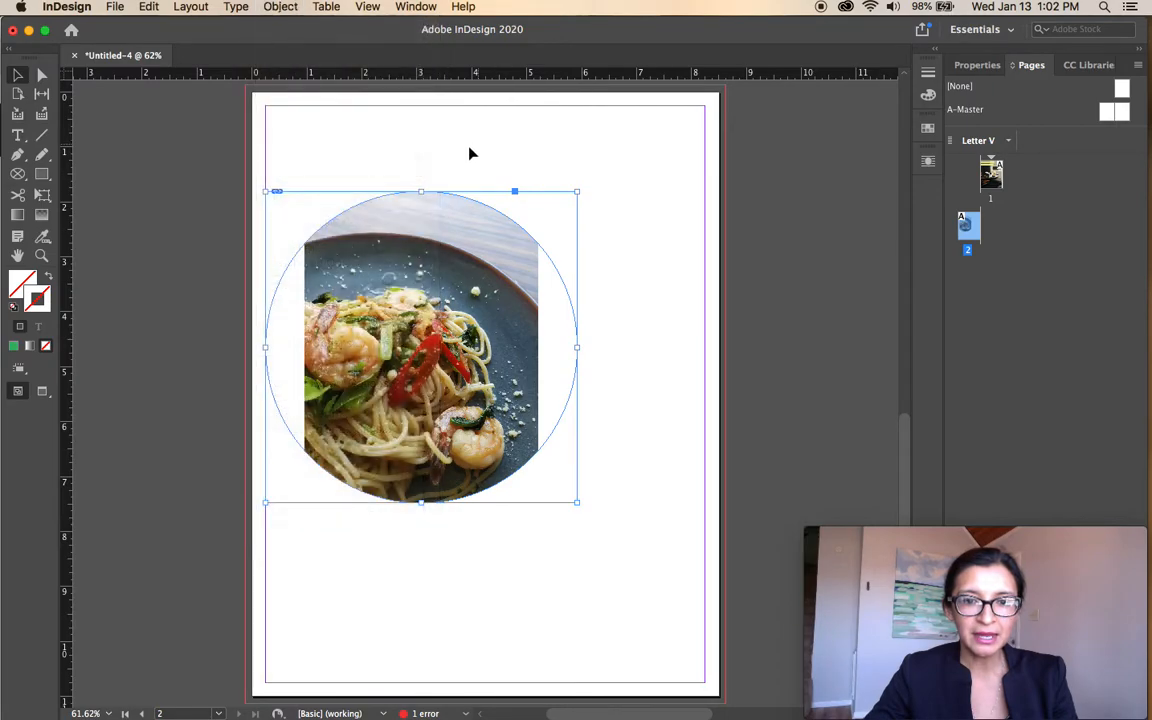
Scale the pasta photo inside its frame until it fills the circle's width, and shift it up to centre the food
{"action": "left_click", "coordinate": [42, 76]}
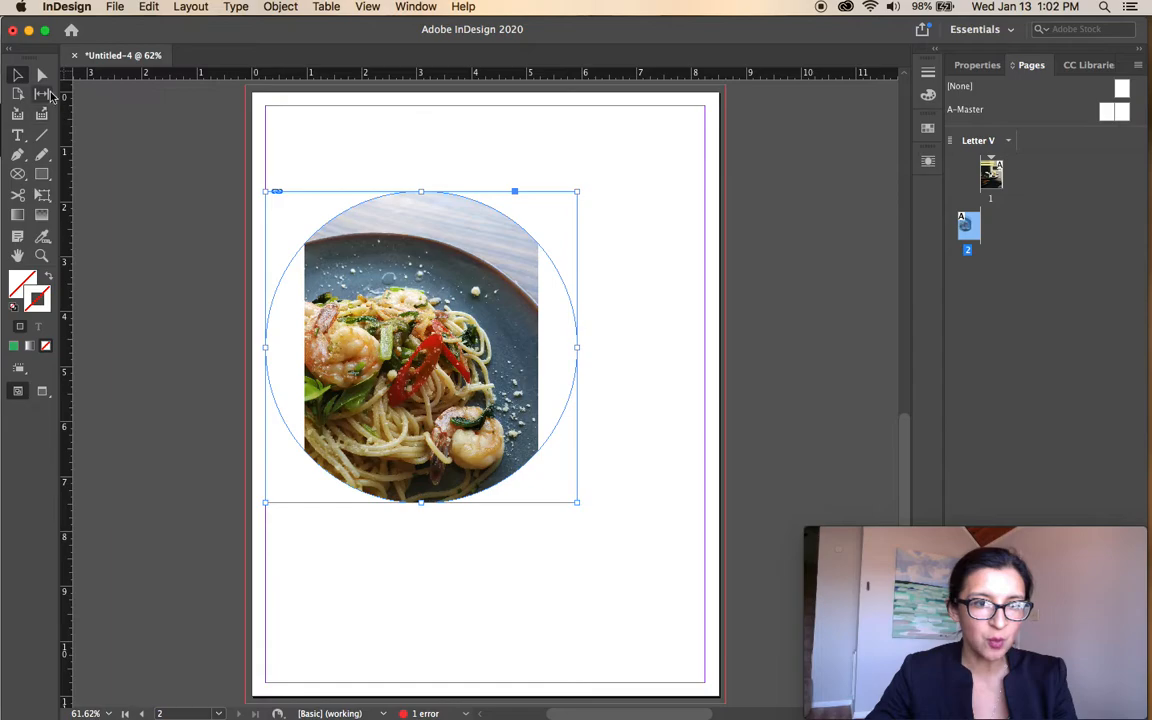
{"action": "left_click", "coordinate": [388, 290]}
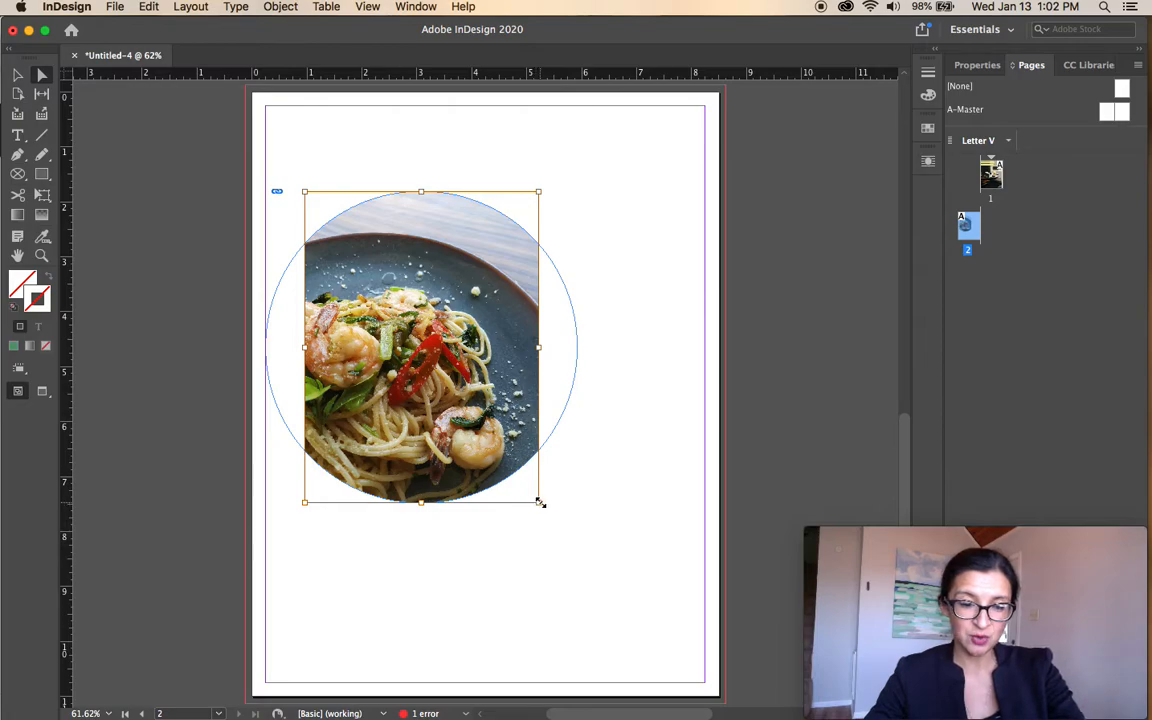
{"action": "left_click_drag", "start_coordinate": [539, 502], "coordinate": [579, 558]}
{"action": "left_click_drag", "start_coordinate": [303, 558], "coordinate": [265, 591]}
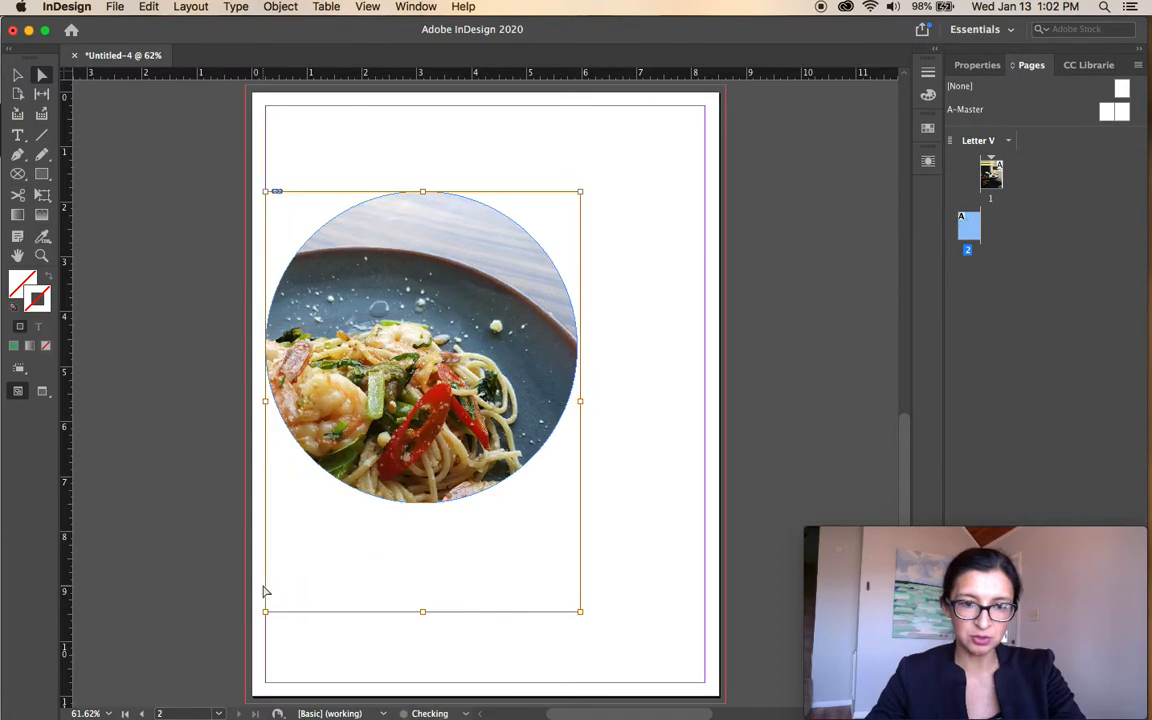
{"action": "left_click_drag", "start_coordinate": [466, 393], "coordinate": [431, 354]}
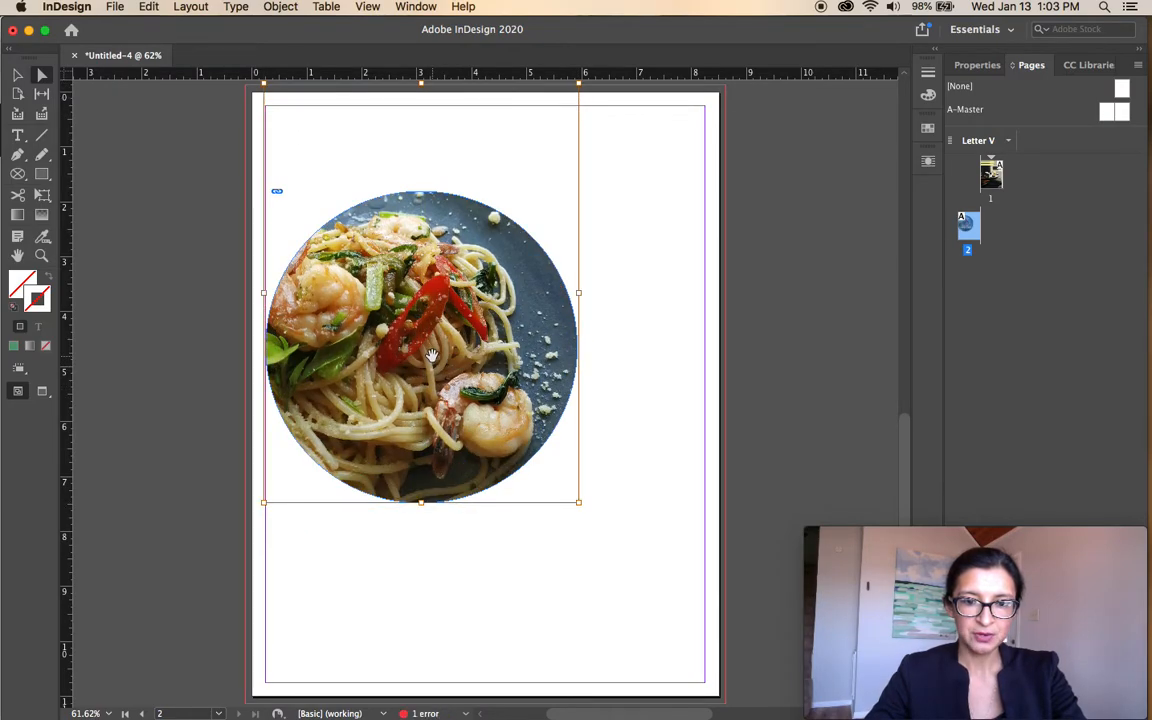
{"action": "left_click", "coordinate": [406, 545]}
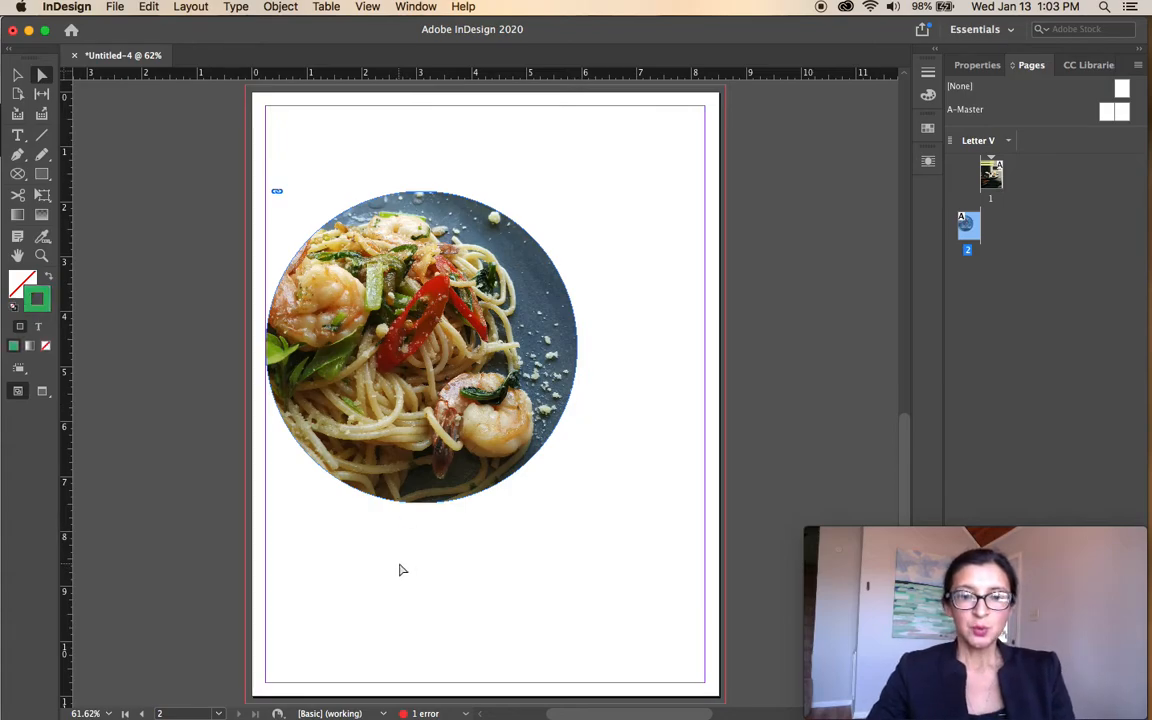
Move the circular frame together with its photo down about 0.5 in along the left margin
{"action": "left_click", "coordinate": [17, 75]}
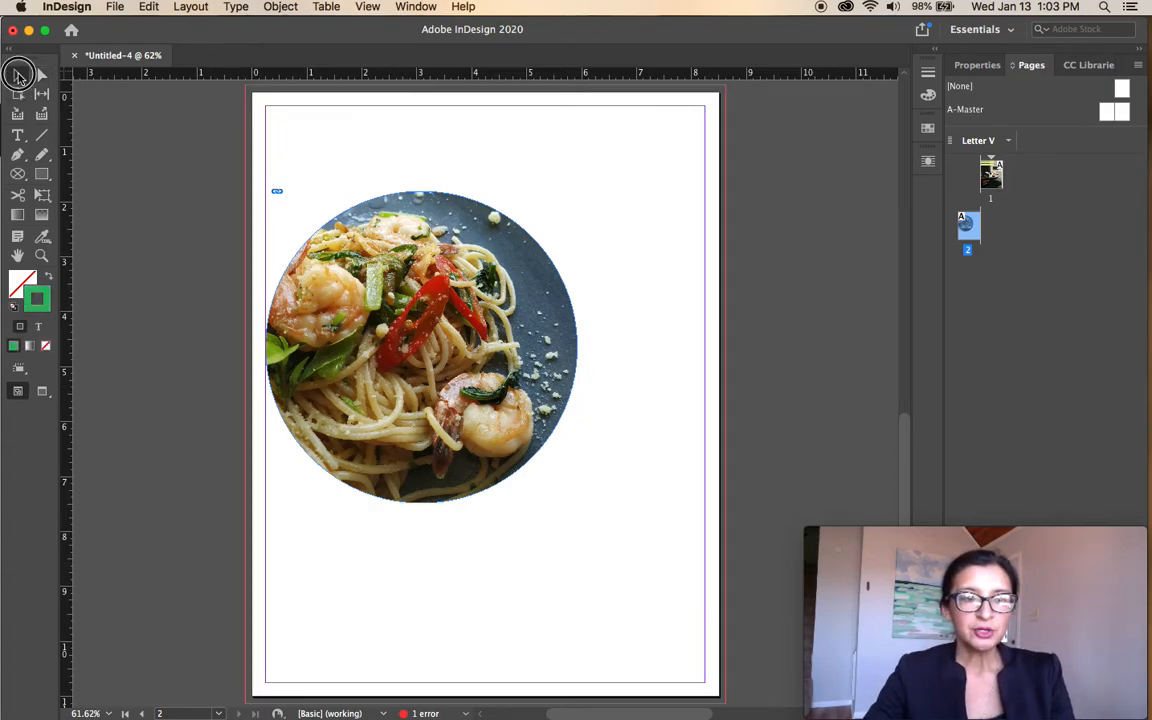
{"action": "left_click", "coordinate": [355, 307]}
{"action": "left_click_drag", "start_coordinate": [353, 305], "coordinate": [340, 331]}
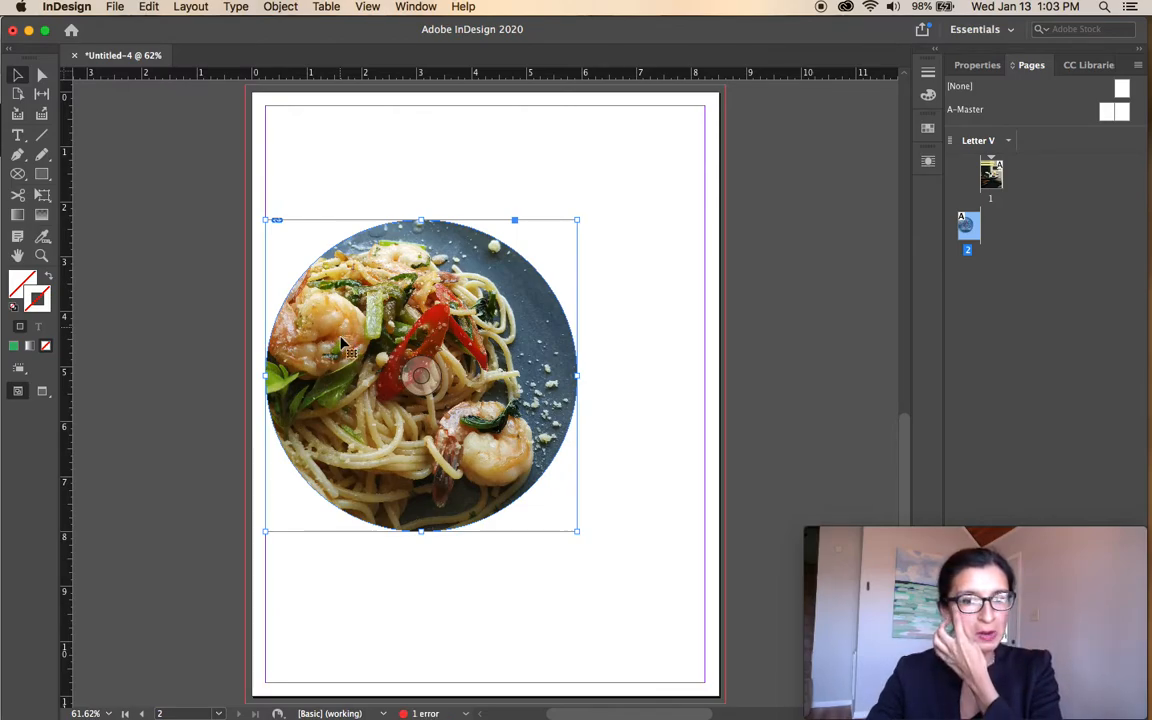
{"action": "left_click", "coordinate": [410, 562]}
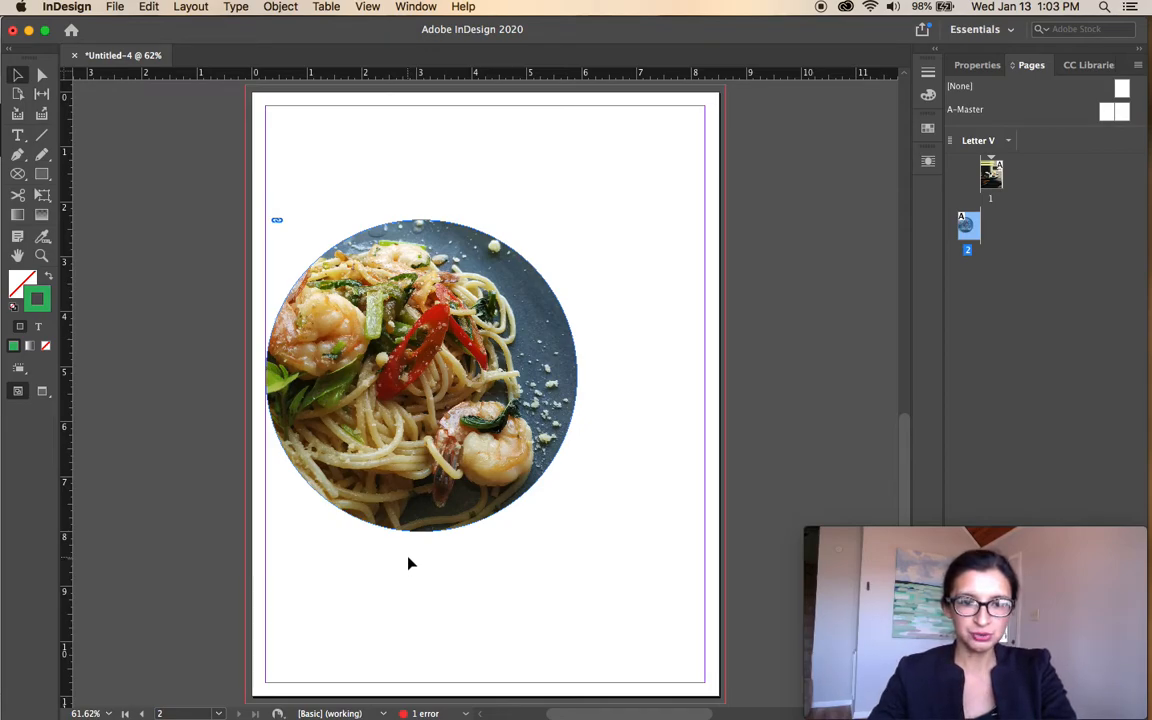
Switch to Chrome, bring up the Mom's Homemade Spaghetti recipe page and dismiss its dinner quiz pop-up
{"action": "key", "text": "super+Tab"}
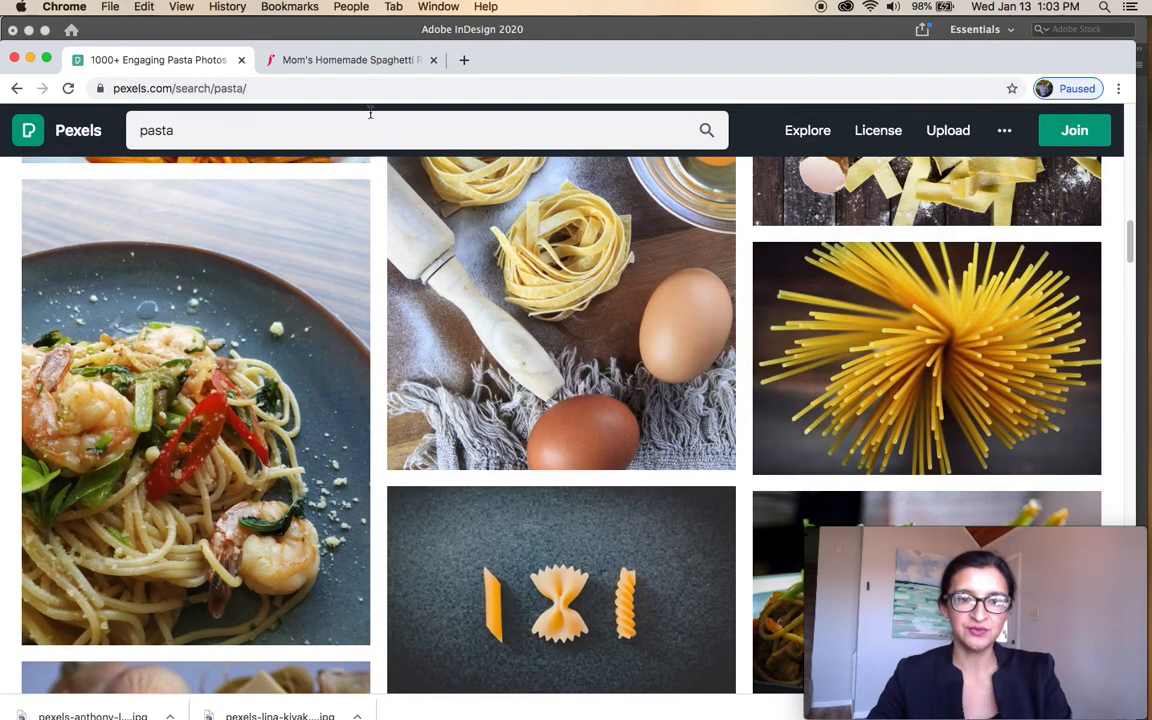
{"action": "left_click", "coordinate": [345, 60]}
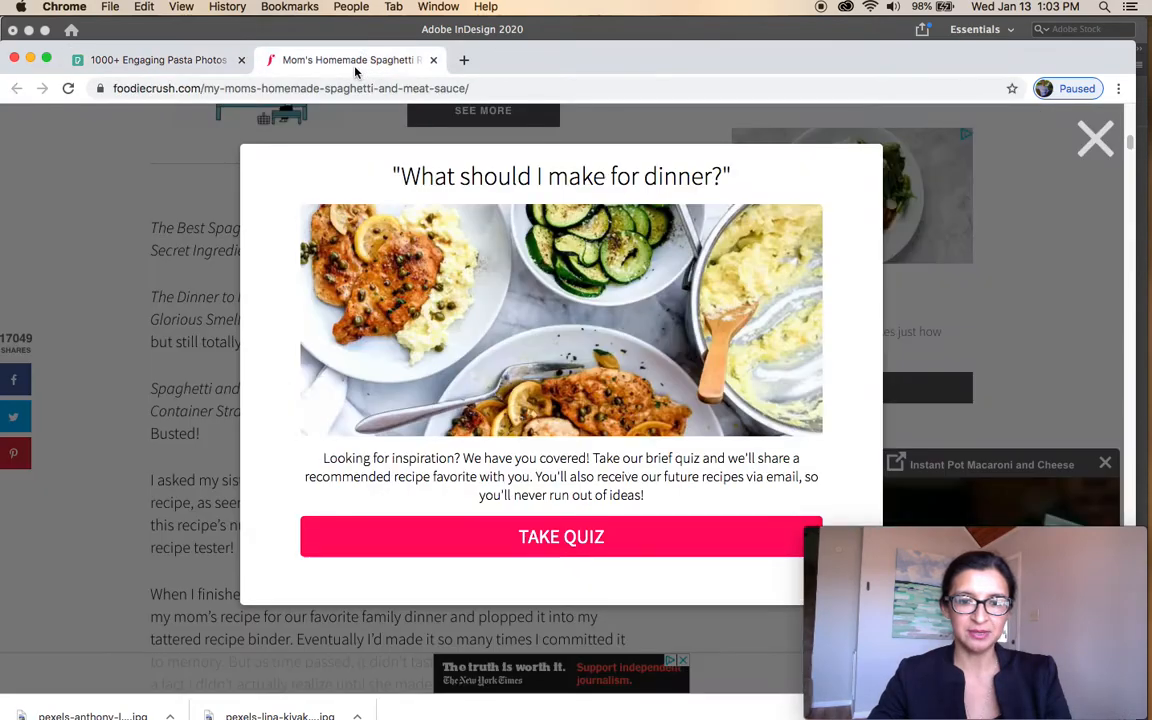
{"action": "left_click", "coordinate": [1098, 143]}
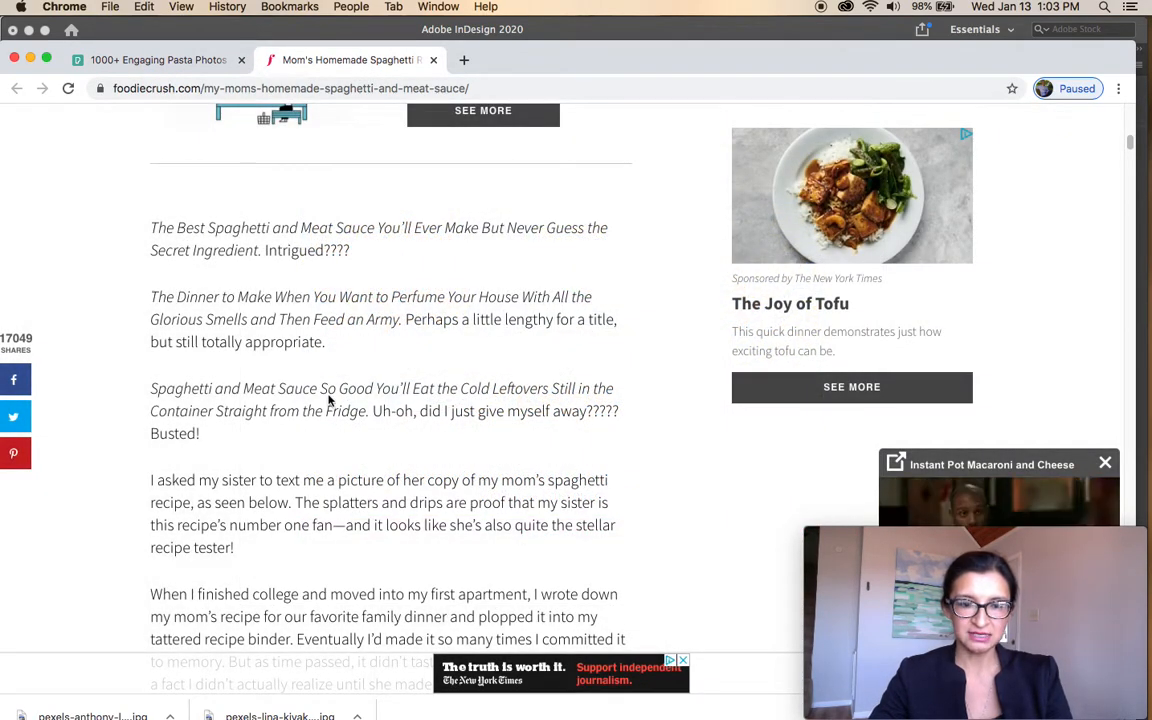
Copy the article paragraphs from "The Best Spaghetti and Meat Sauce You'll Ever Make" through "she's still the favorite :) )."
{"action": "scroll", "coordinate": [338, 502], "scroll_direction": "up", "scroll_amount": 10}
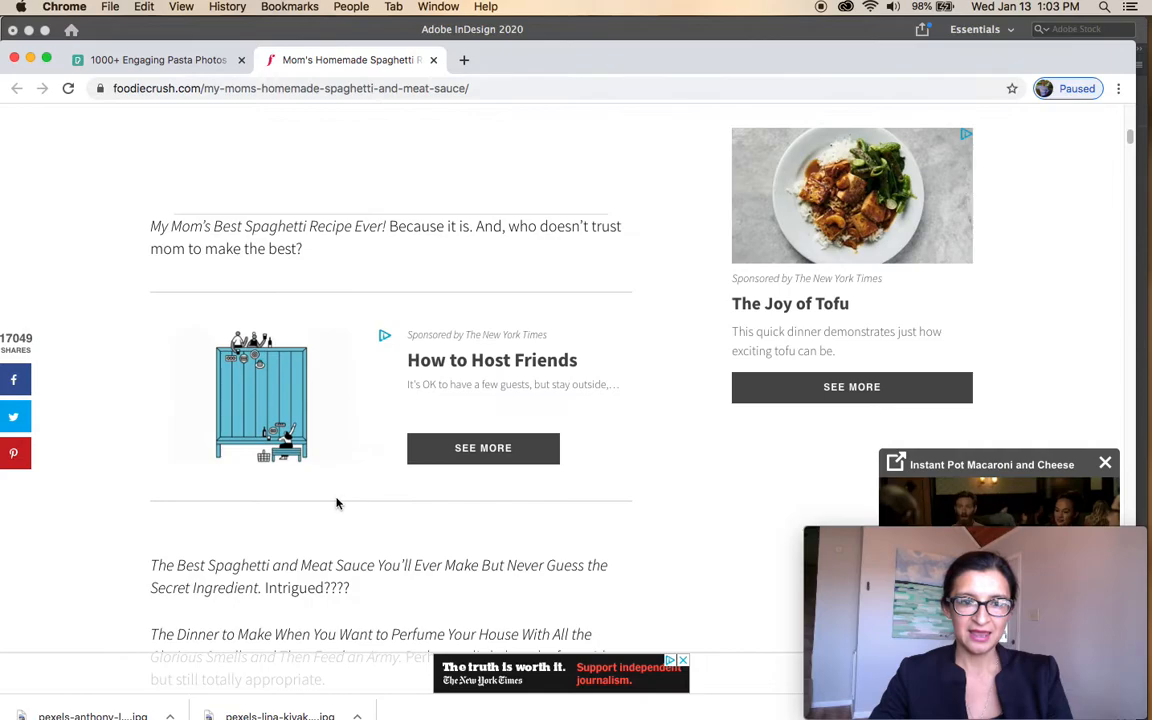
{"action": "scroll", "coordinate": [338, 502], "scroll_direction": "up", "scroll_amount": 3}
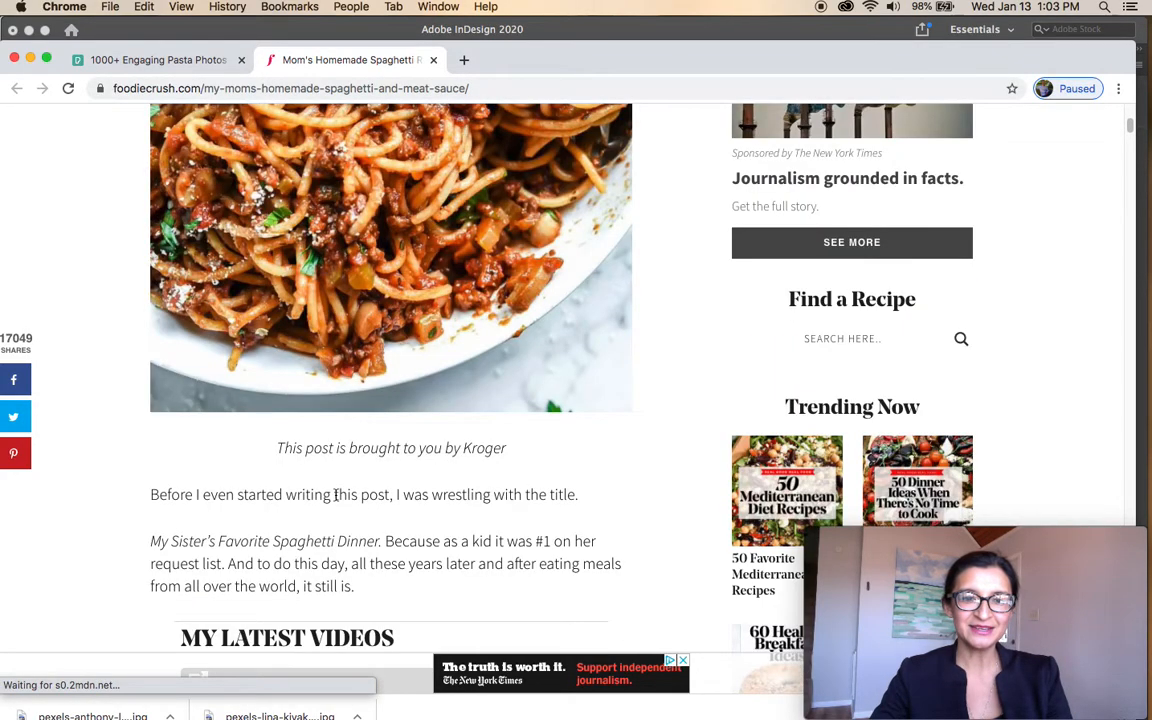
{"action": "scroll", "coordinate": [336, 495], "scroll_direction": "down", "scroll_amount": 15}
{"action": "scroll", "coordinate": [336, 500], "scroll_direction": "down", "scroll_amount": 2}
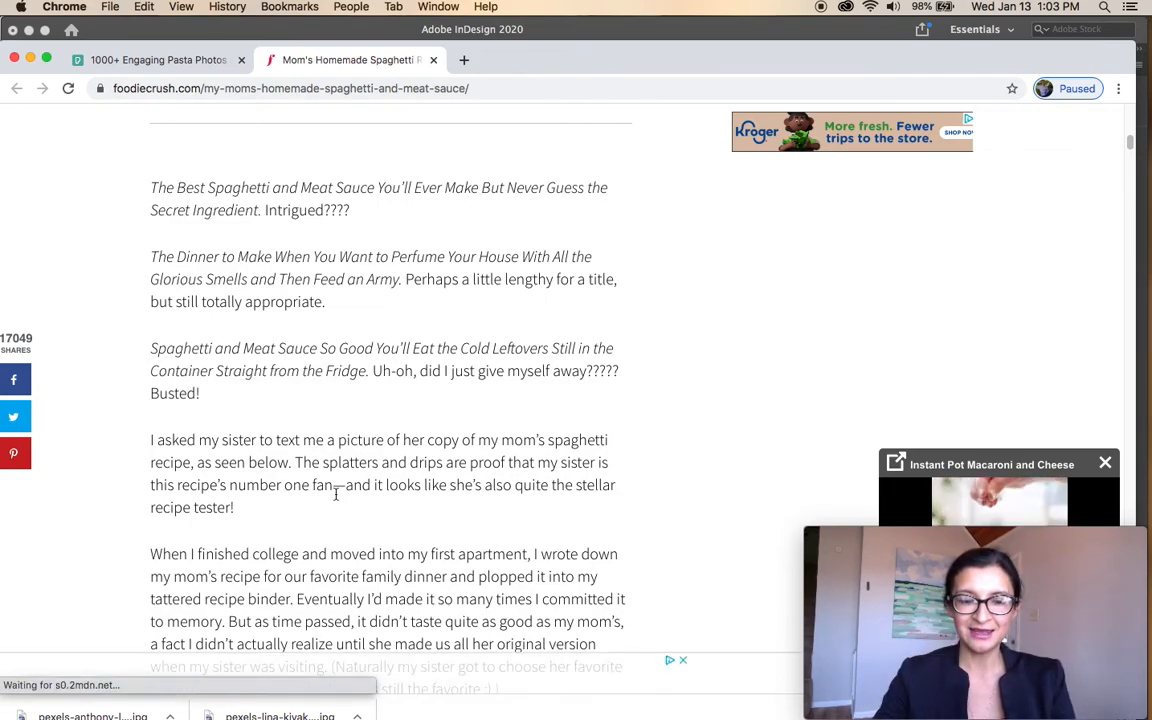
{"action": "scroll", "coordinate": [331, 436], "scroll_direction": "down", "scroll_amount": 3}
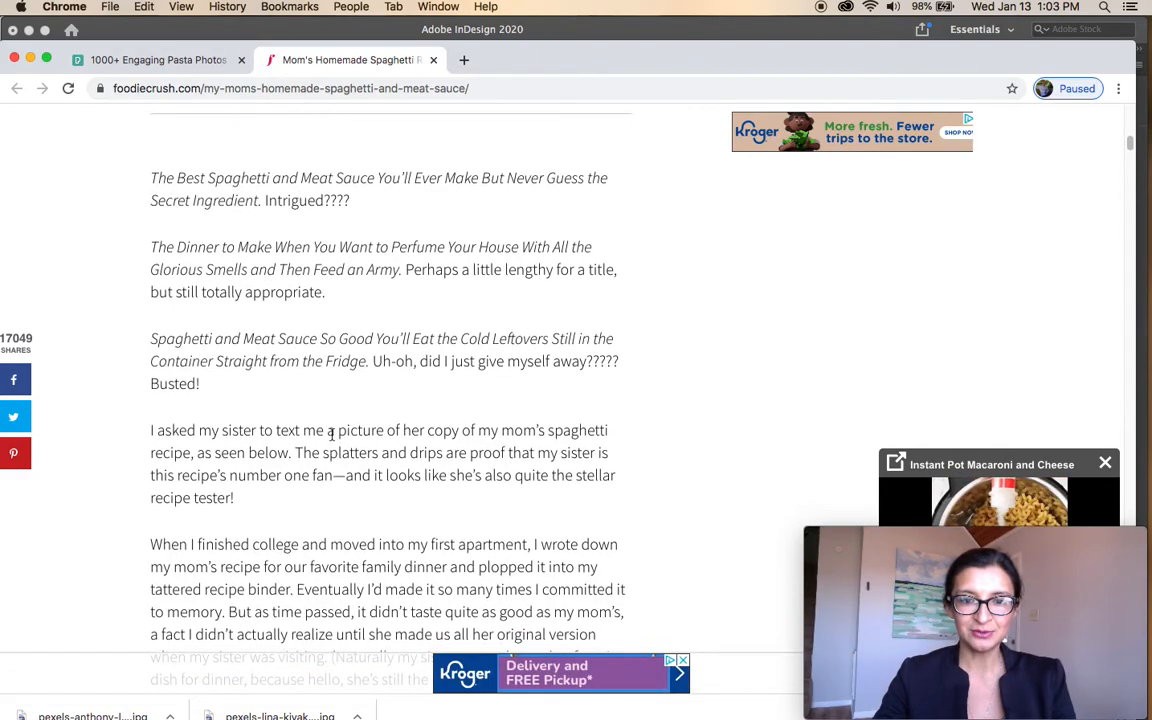
{"action": "scroll", "coordinate": [333, 440], "scroll_direction": "up", "scroll_amount": 1}
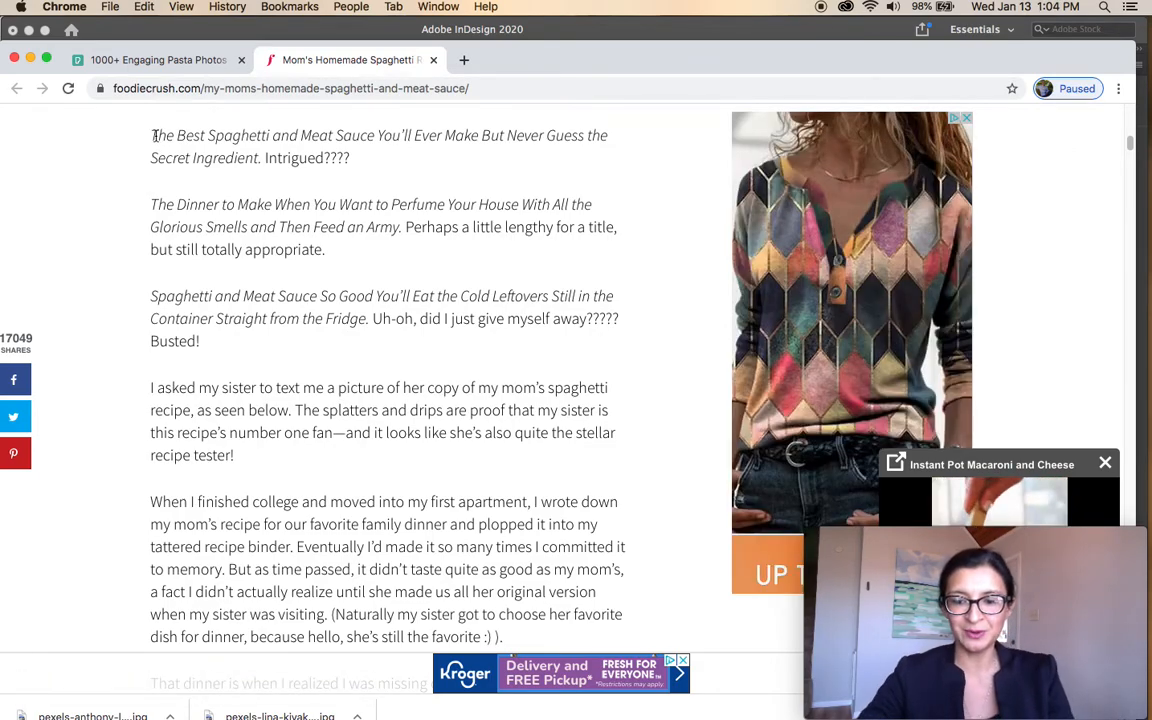
{"action": "left_click_drag", "start_coordinate": [150, 135], "coordinate": [508, 636]}
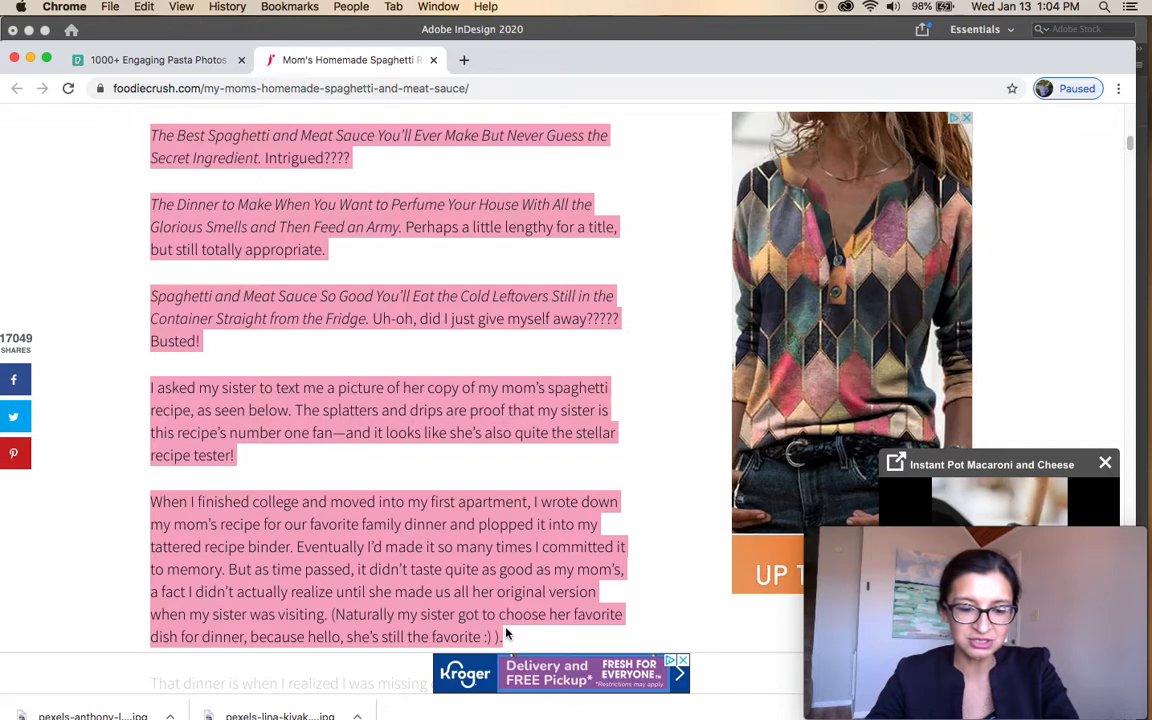
Switch to InDesign and paste the copied paragraphs into a new text frame about 5.3 by 7 in, overlapping the photo and ending at the right margin
{"action": "key", "text": "super+Tab"}
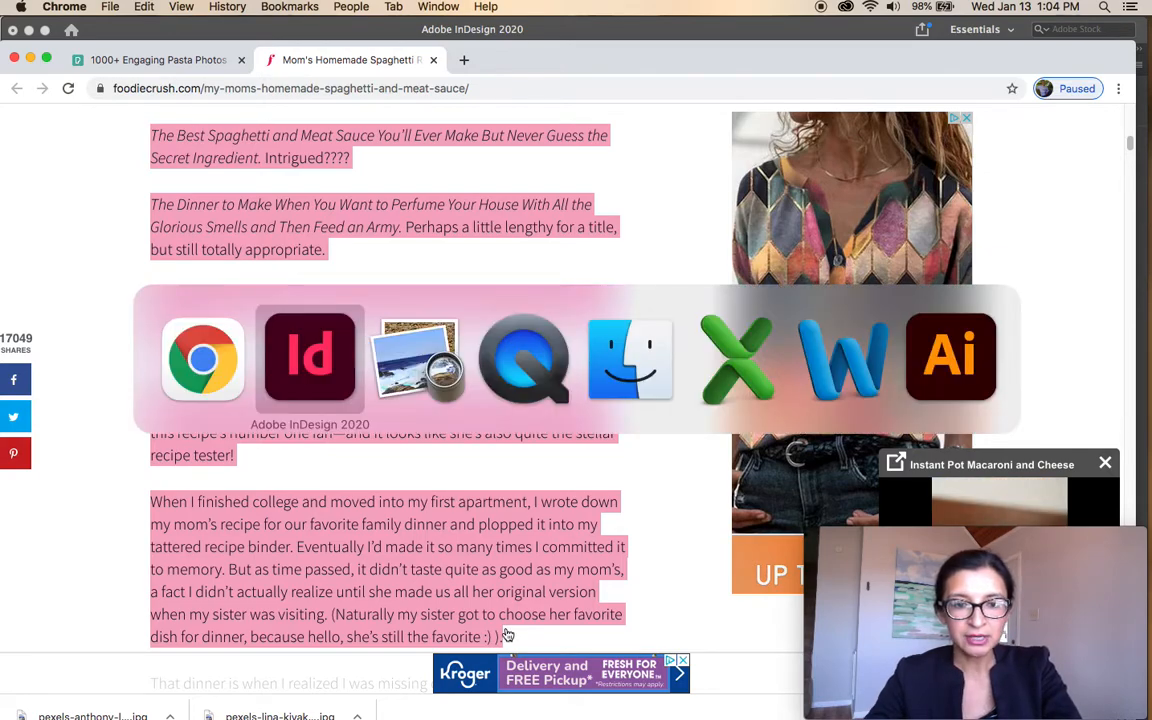
{"action": "left_click", "coordinate": [17, 135]}
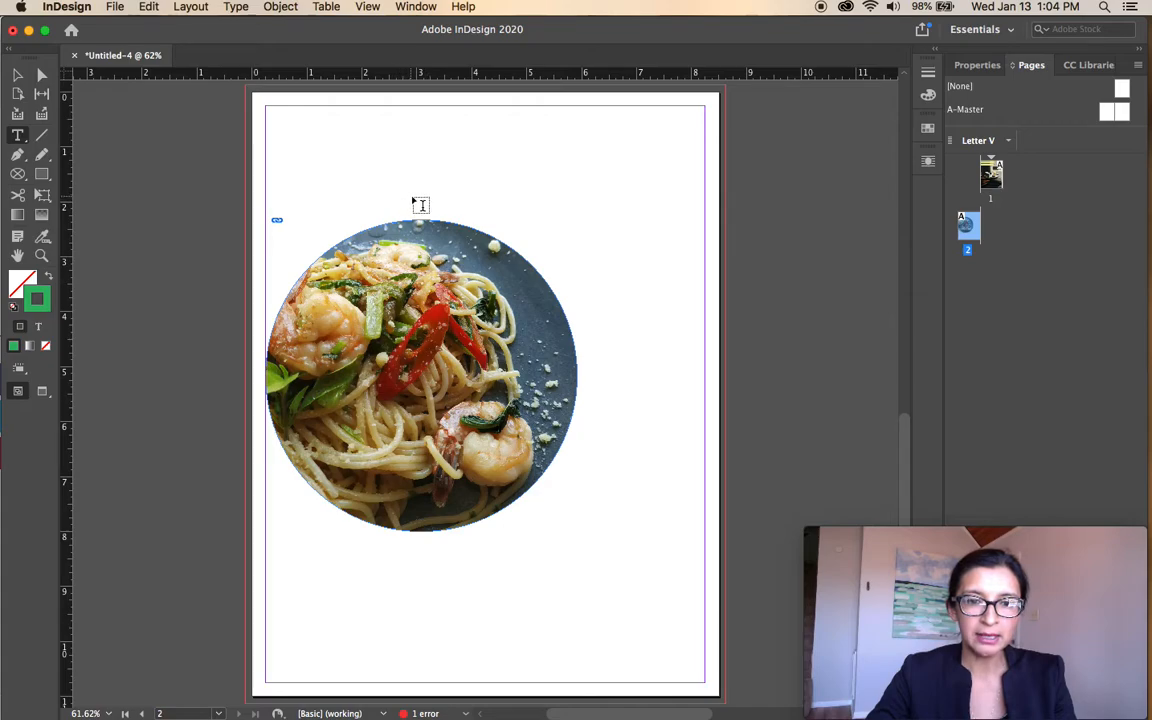
{"action": "left_click_drag", "start_coordinate": [411, 195], "coordinate": [704, 579]}
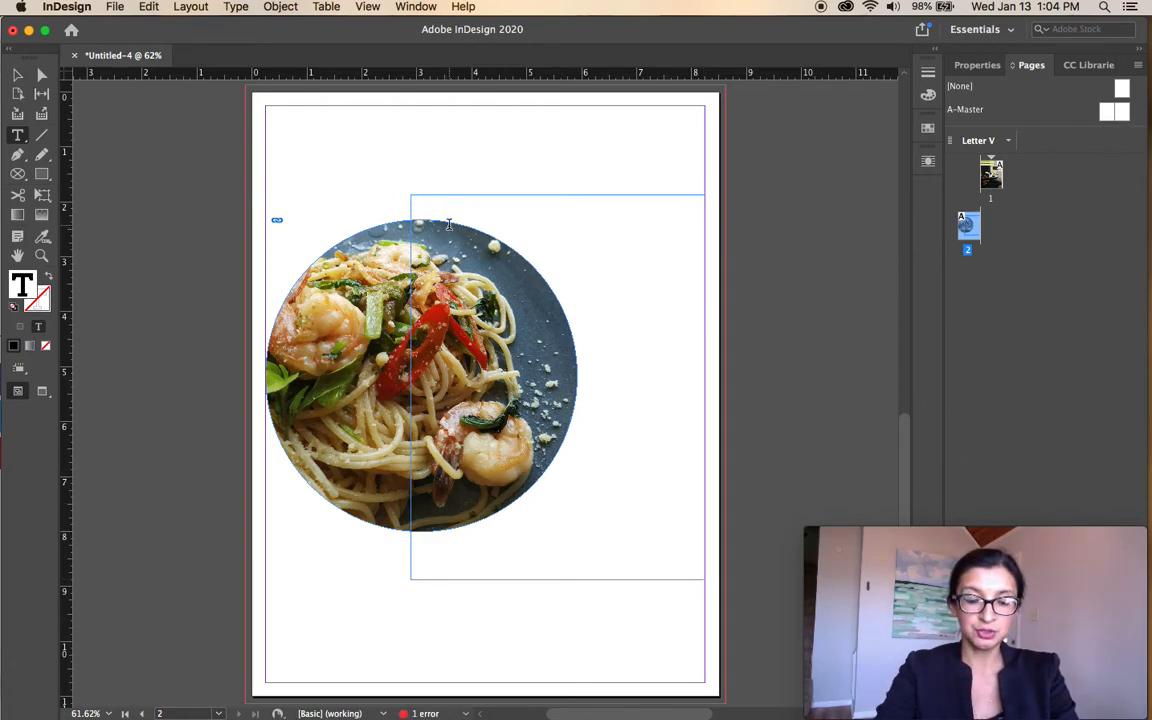
{"action": "key", "text": "super+v"}
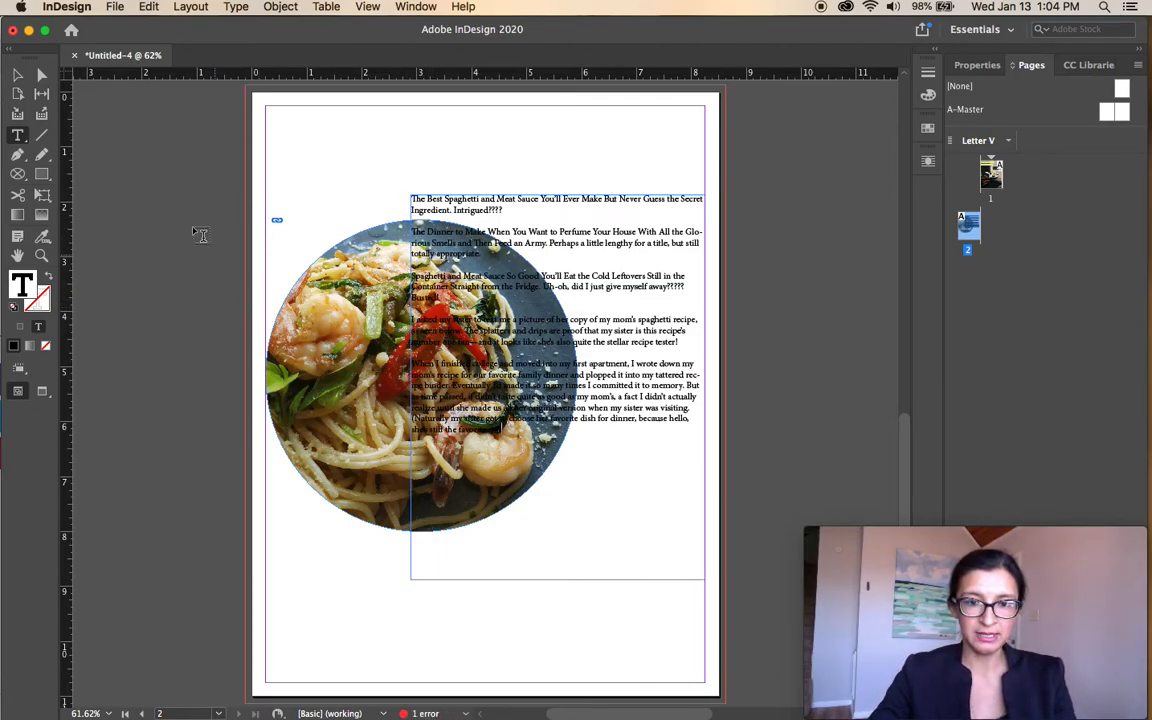
Deselect the text frame and show the Text Wrap settings
{"action": "left_click", "coordinate": [18, 76]}
{"action": "left_click", "coordinate": [196, 137]}
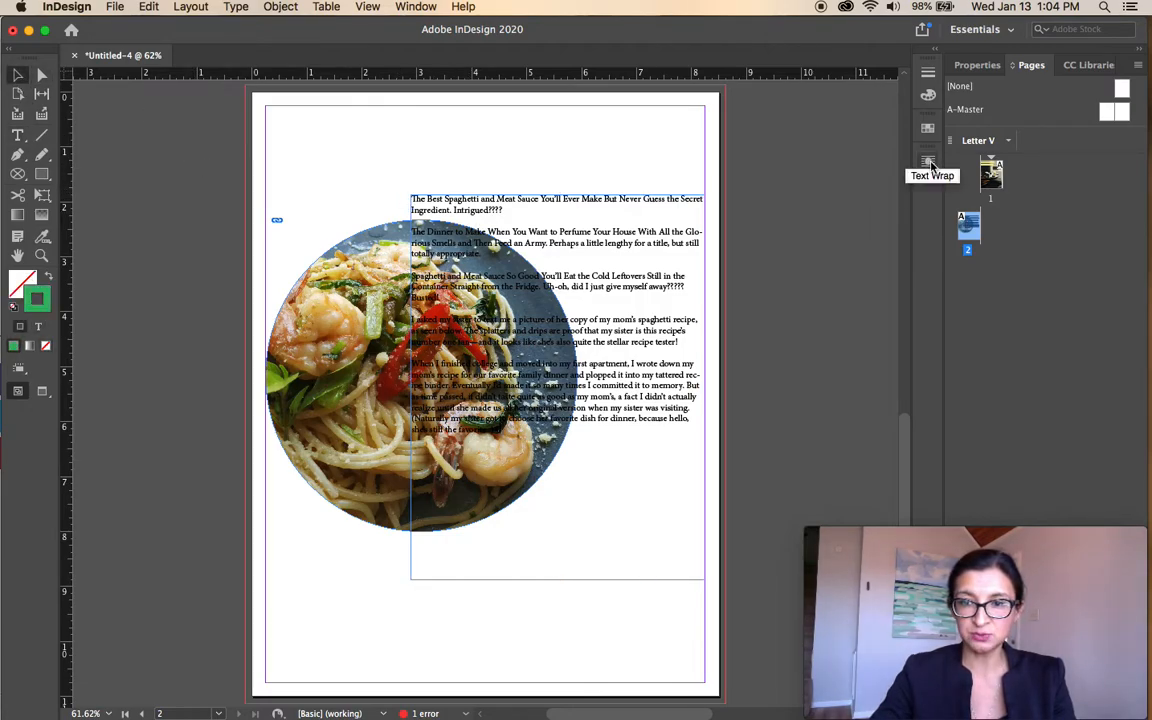
{"action": "left_click", "coordinate": [421, 7]}
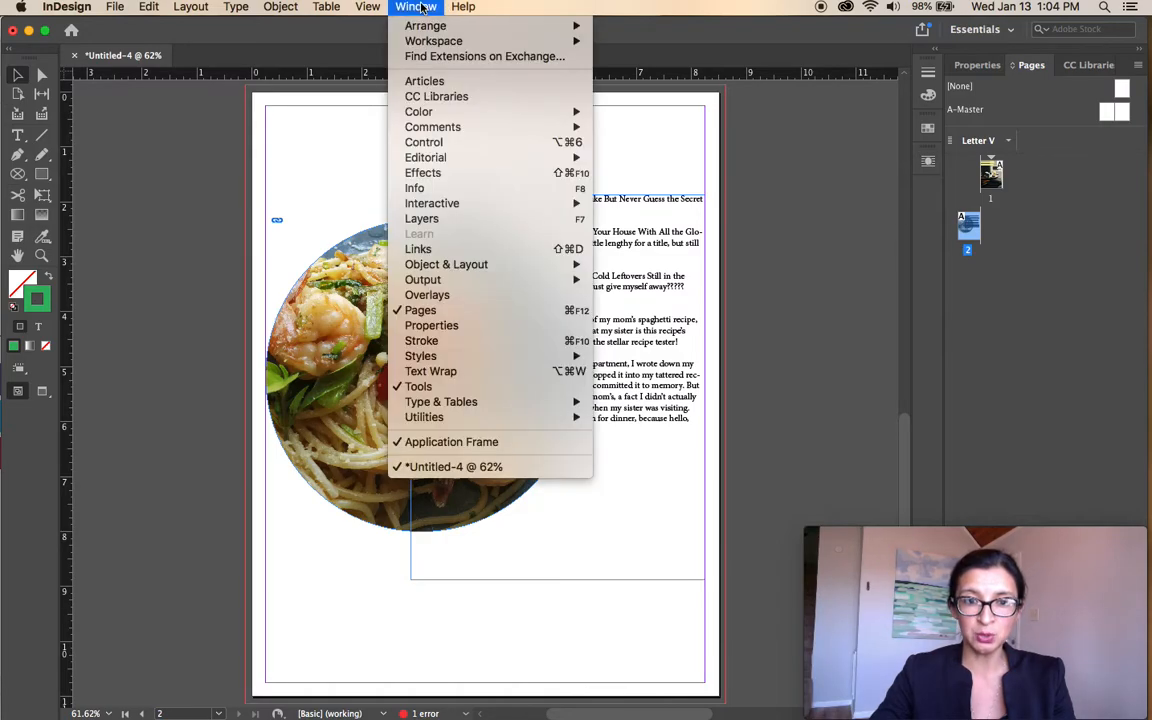
{"action": "left_click", "coordinate": [433, 375]}
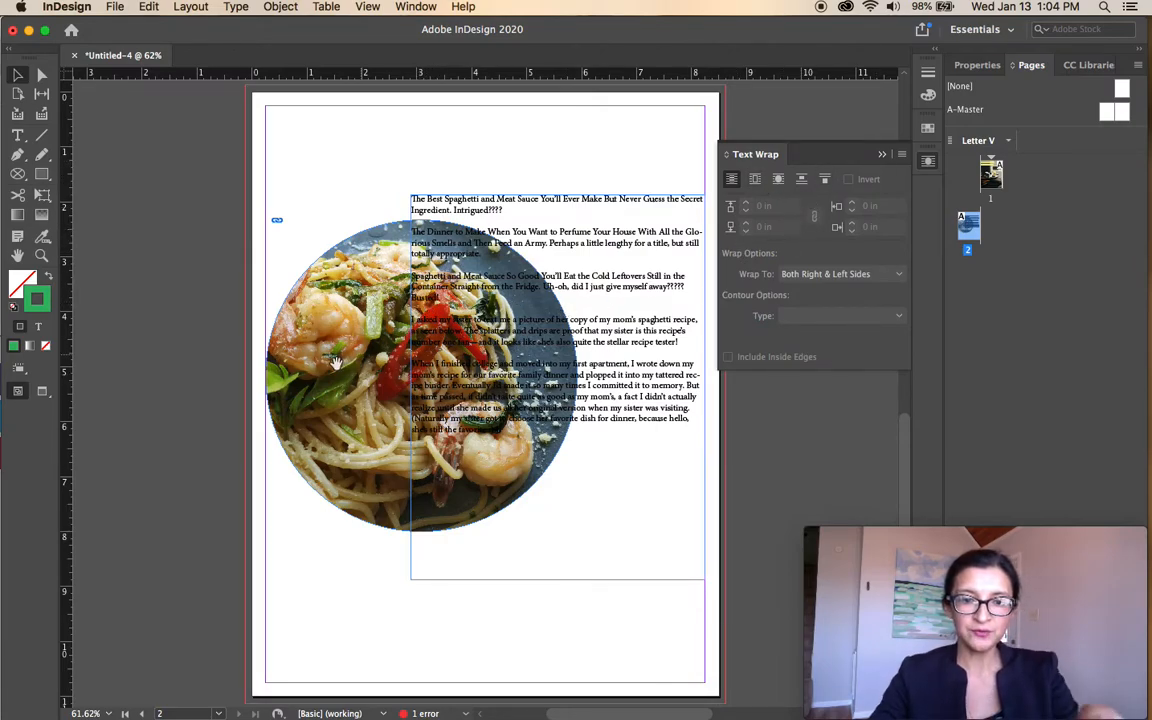
Wrap the article text around the bounding box of the circular pasta photo
{"action": "left_click", "coordinate": [319, 303]}
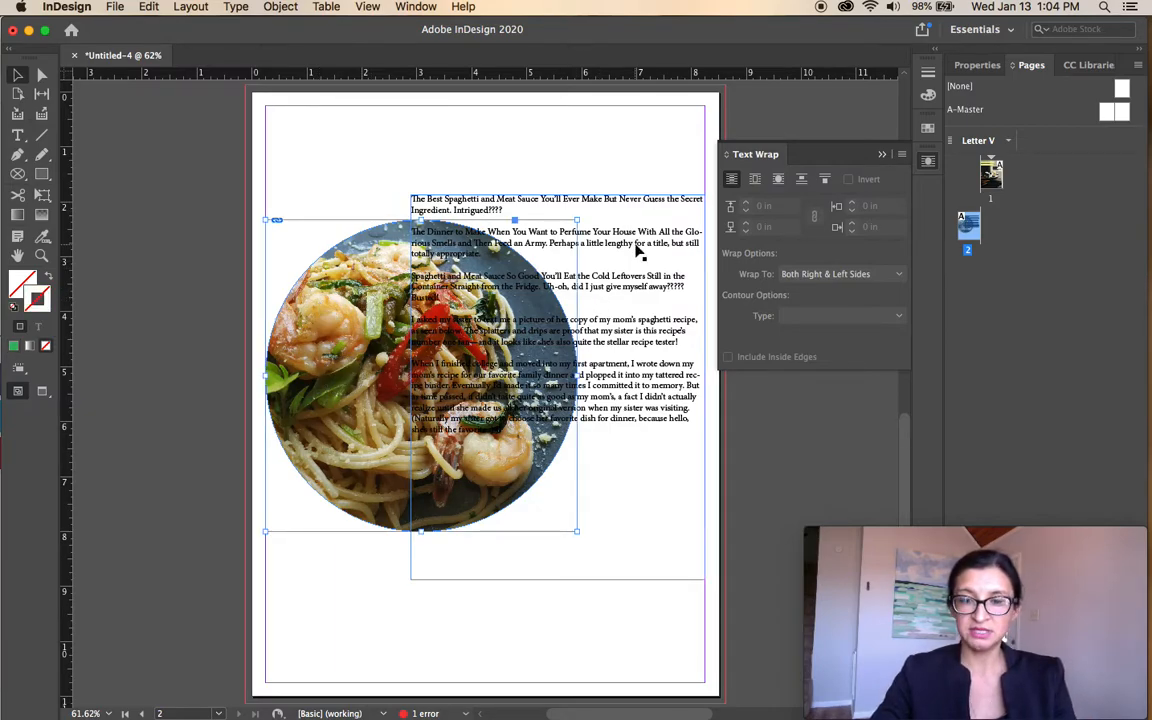
{"action": "left_click", "coordinate": [755, 182]}
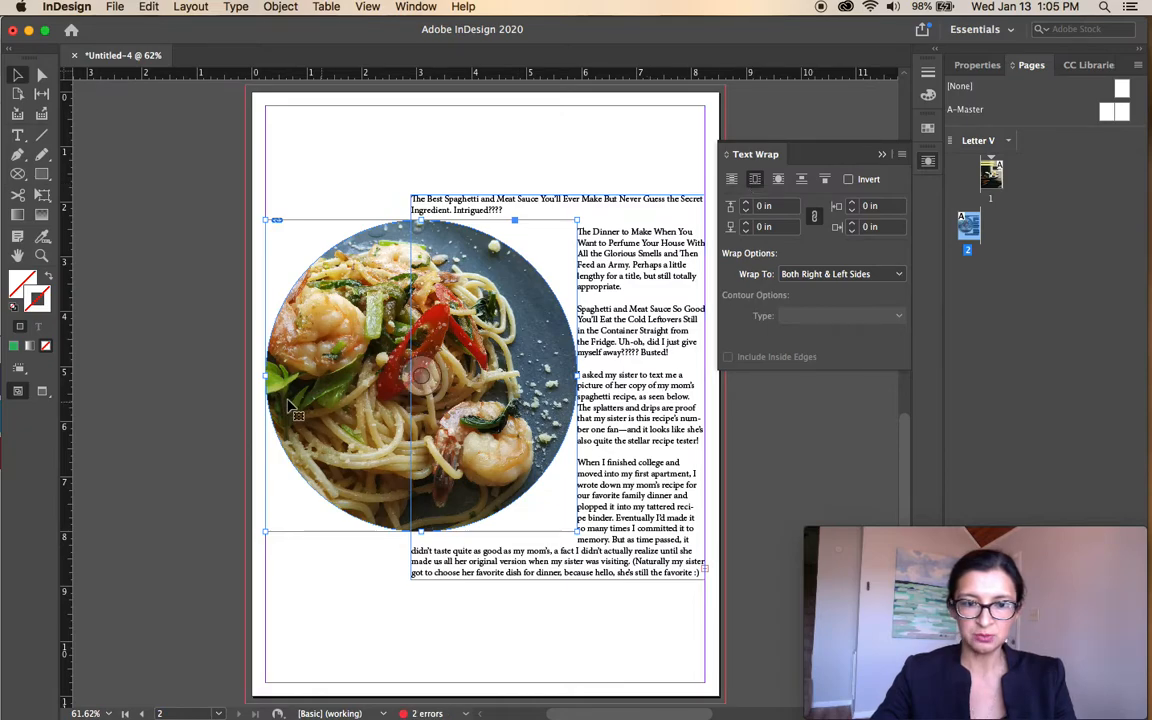
{"action": "left_click", "coordinate": [219, 391]}
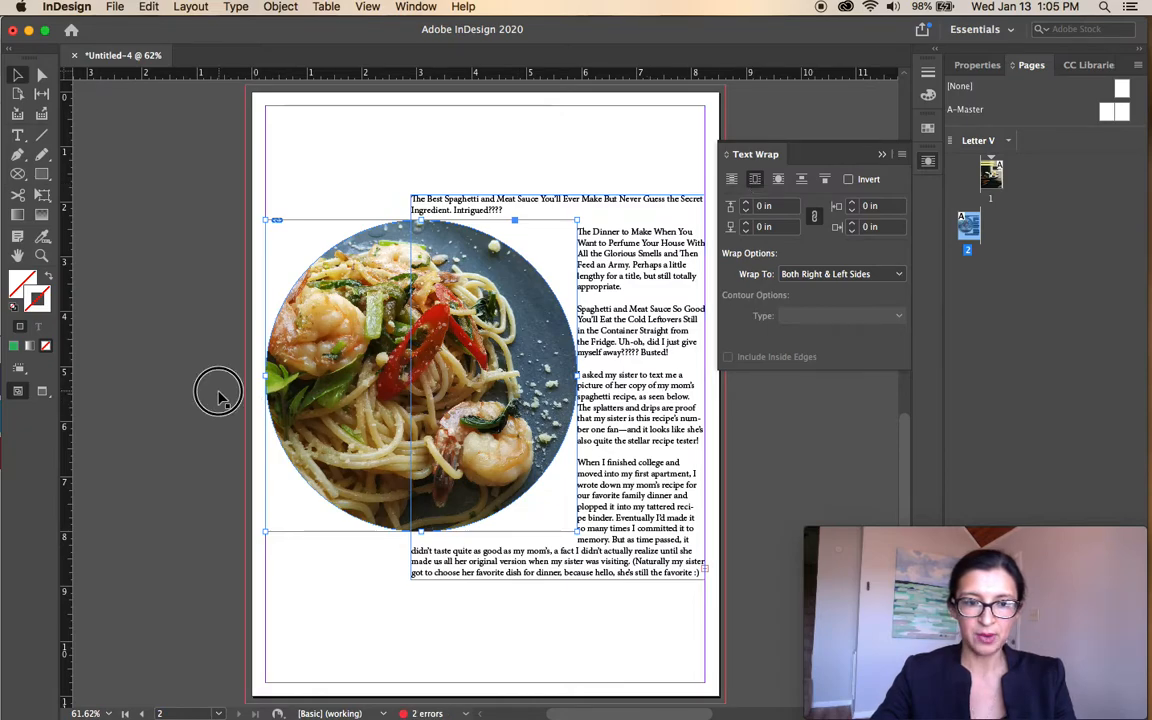
Wrap the article text around the object shape of the circular pasta photo so it follows the curve
{"action": "left_click", "coordinate": [601, 270]}
{"action": "left_click", "coordinate": [393, 336]}
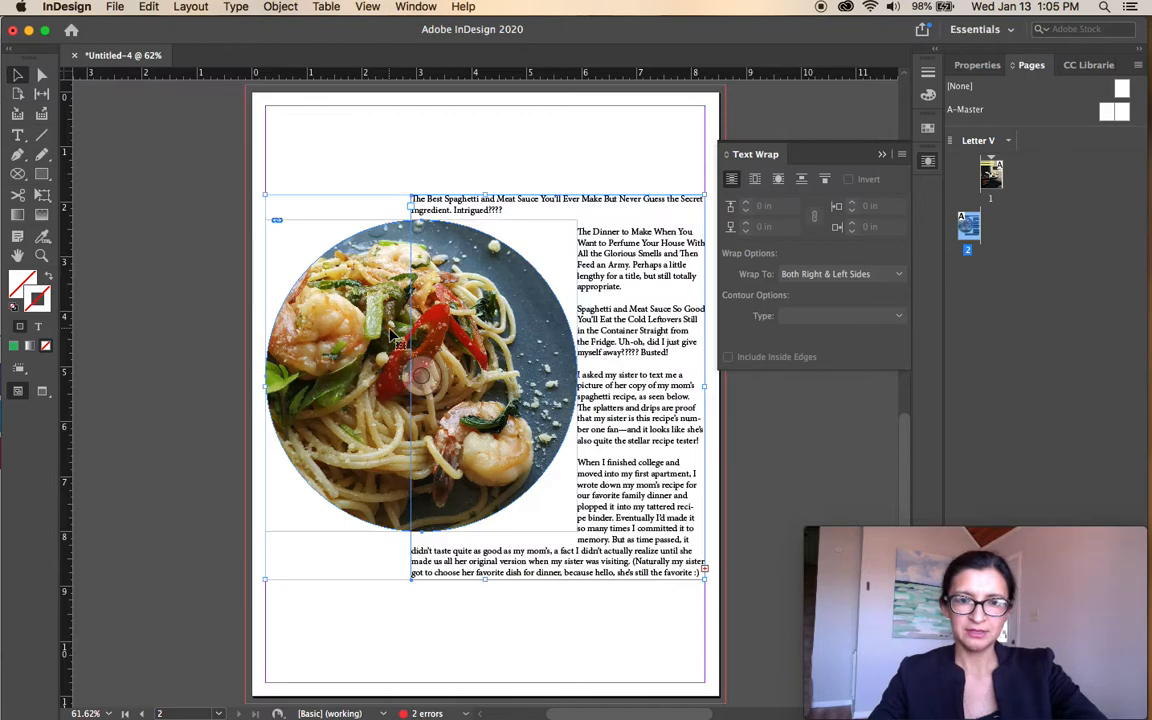
{"action": "left_click", "coordinate": [778, 181]}
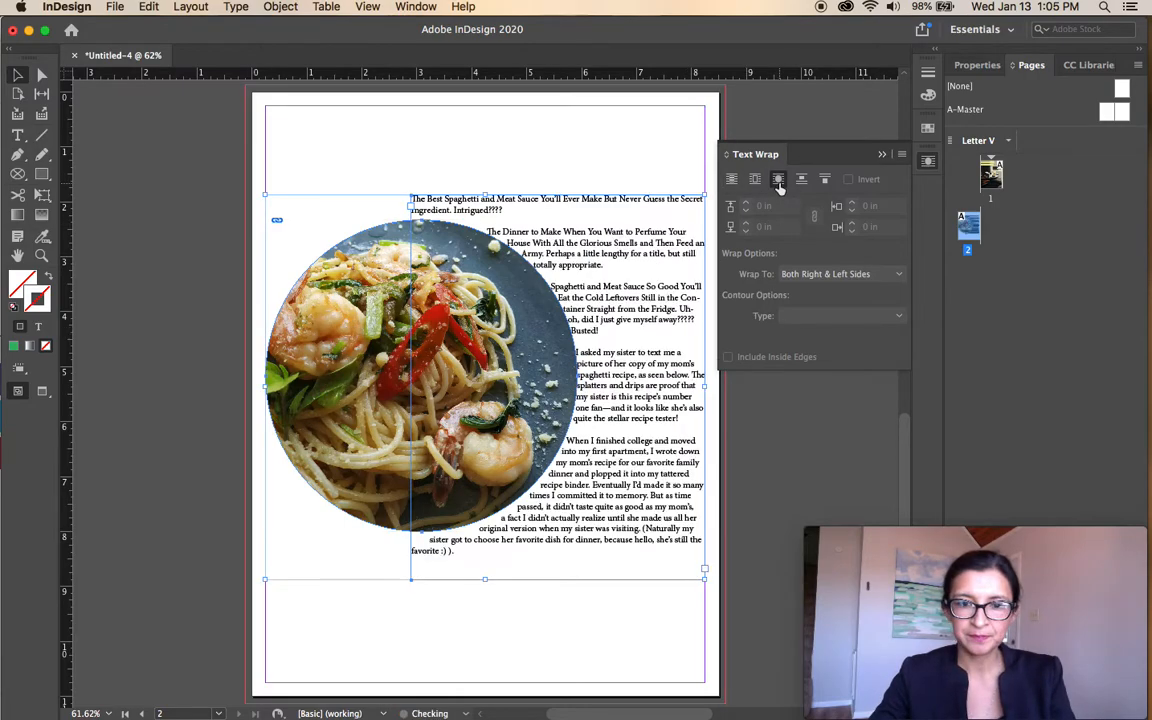
{"action": "left_click", "coordinate": [218, 356]}
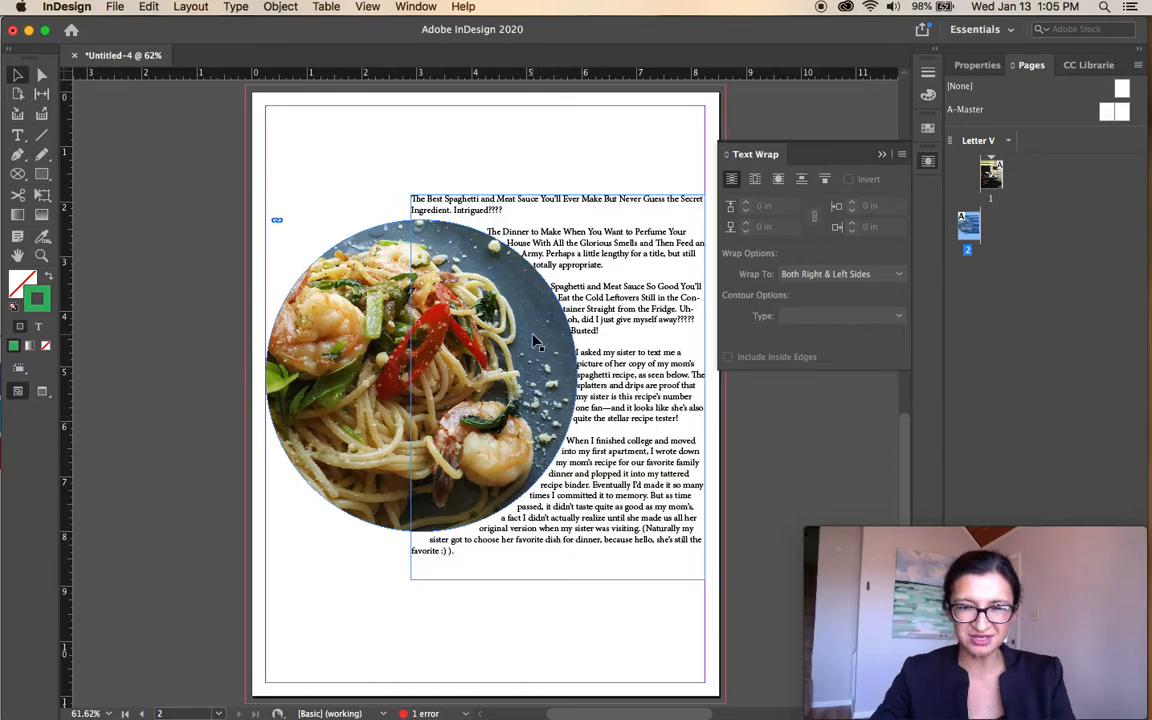
Set the circular photo's text wrap offset to 0.1875 in
{"action": "left_click", "coordinate": [355, 342]}
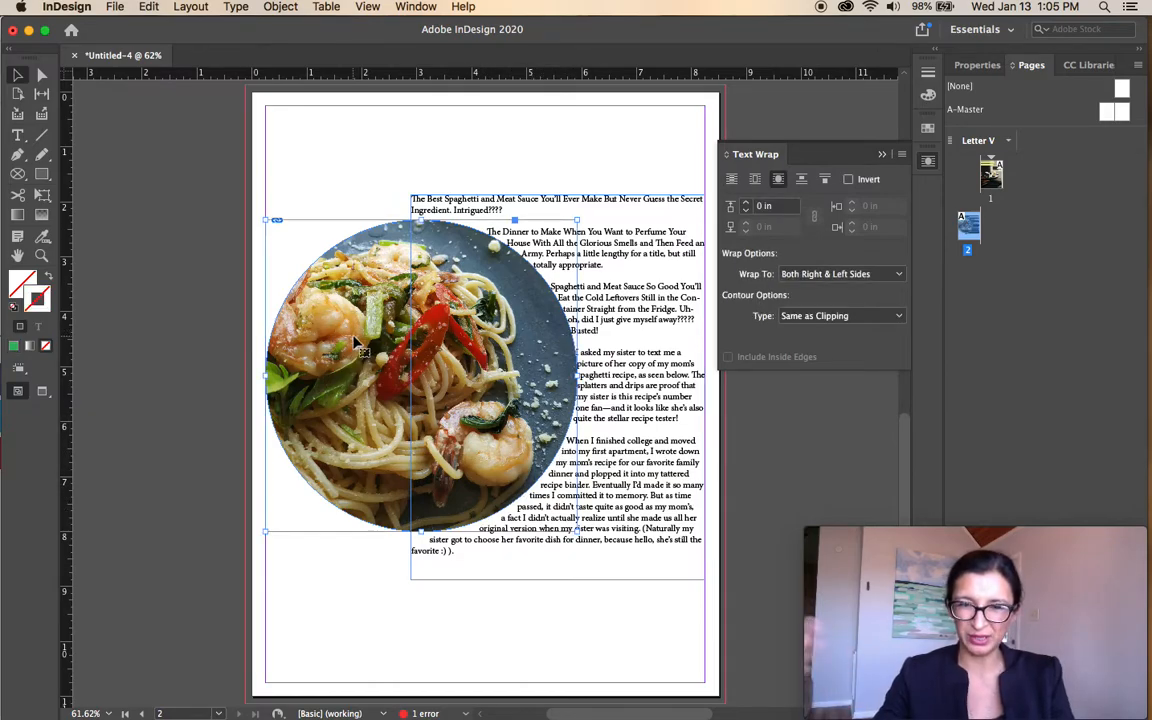
{"action": "left_click", "coordinate": [210, 316]}
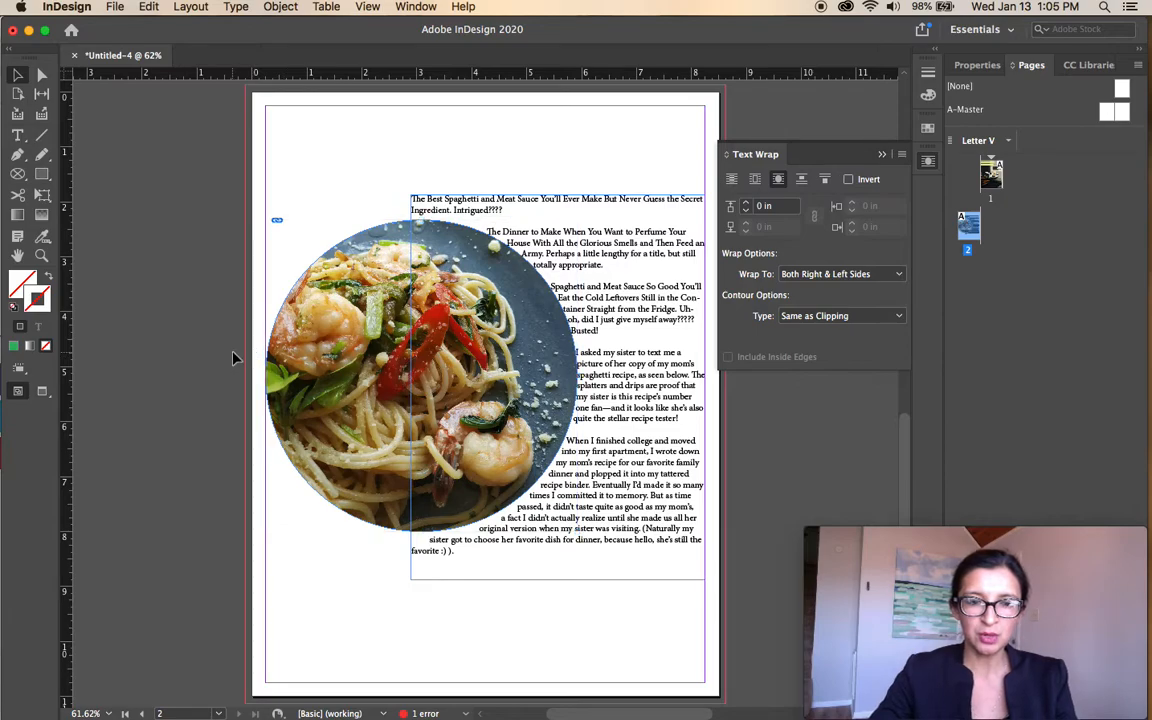
{"action": "left_click", "coordinate": [318, 347]}
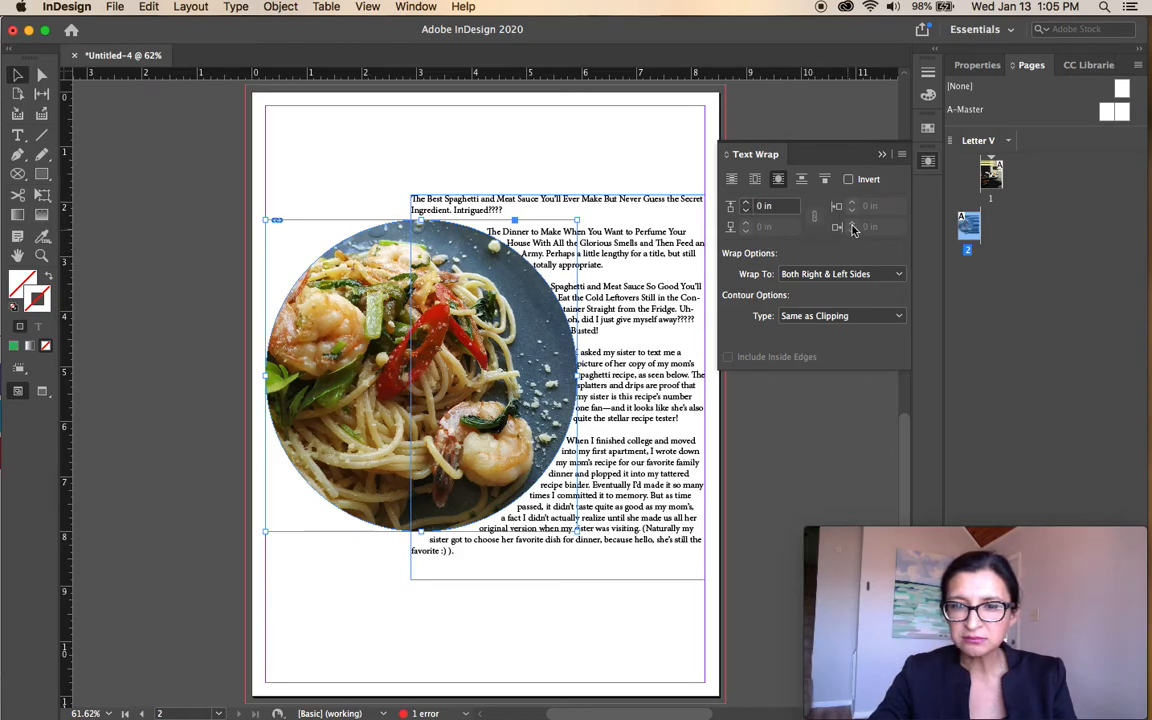
{"action": "left_click", "coordinate": [746, 203]}
{"action": "left_click", "coordinate": [746, 203]}
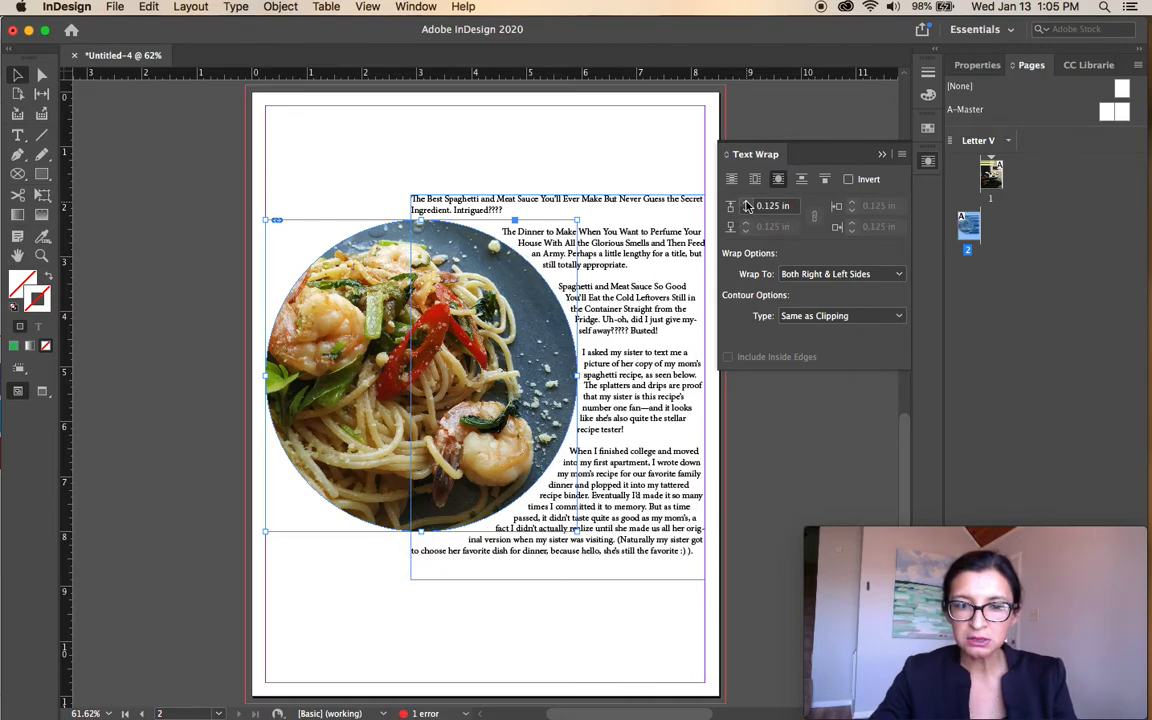
{"action": "left_click", "coordinate": [746, 203]}
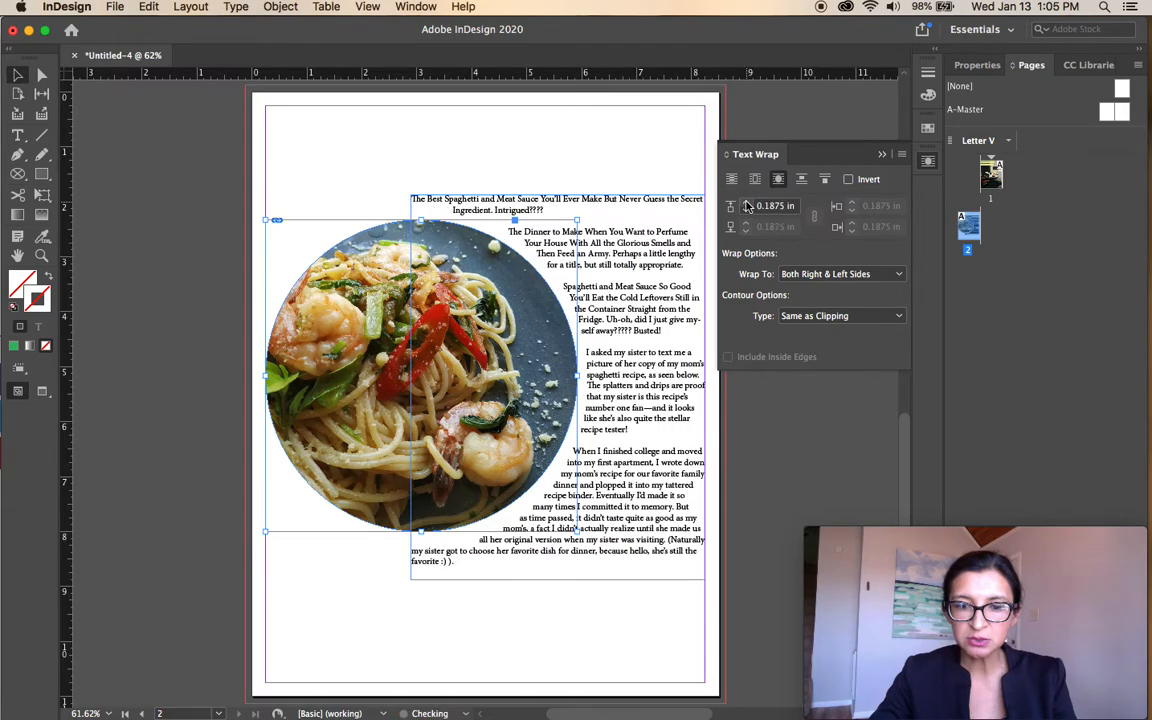
{"action": "left_click", "coordinate": [211, 157]}
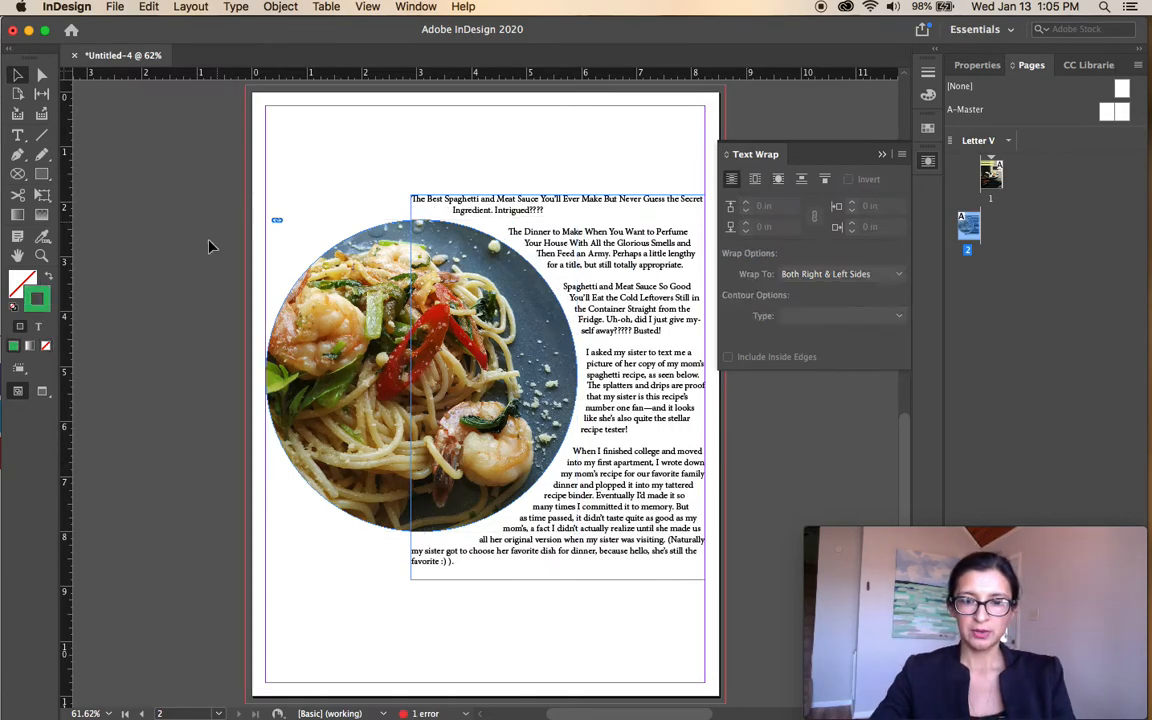
Turn off hyphenation for all paragraphs of the article text
{"action": "left_click", "coordinate": [20, 135]}
{"action": "left_click_drag", "start_coordinate": [428, 199], "coordinate": [689, 604]}
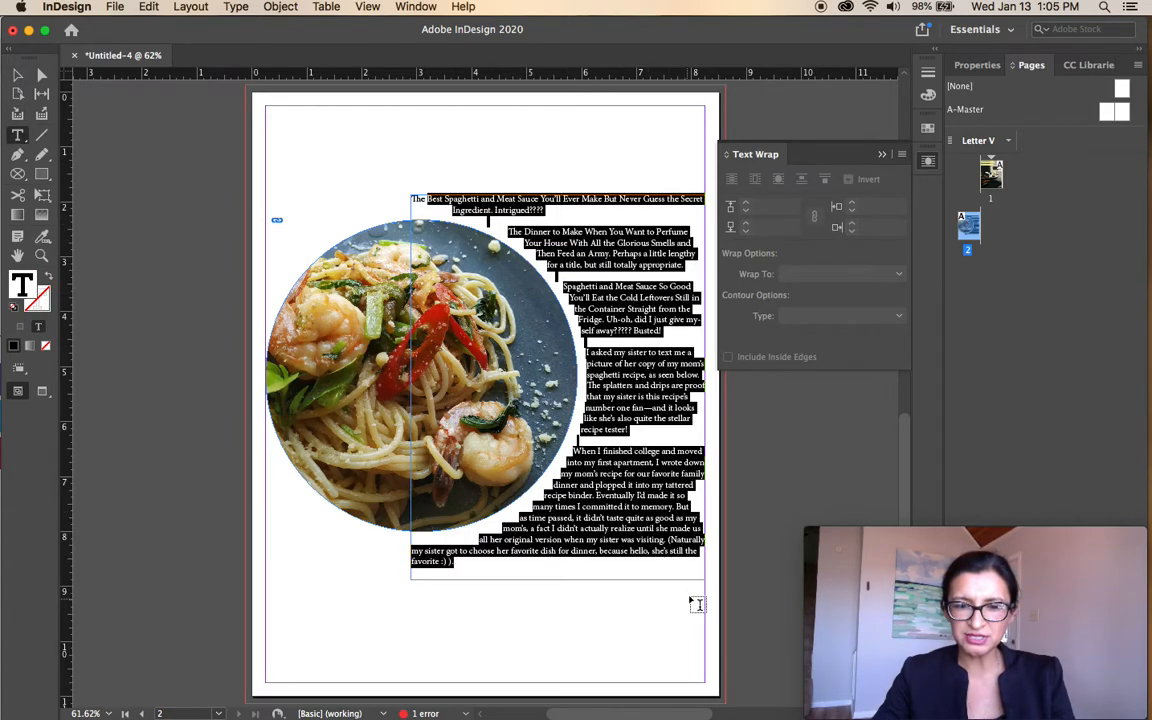
{"action": "left_click", "coordinate": [884, 156]}
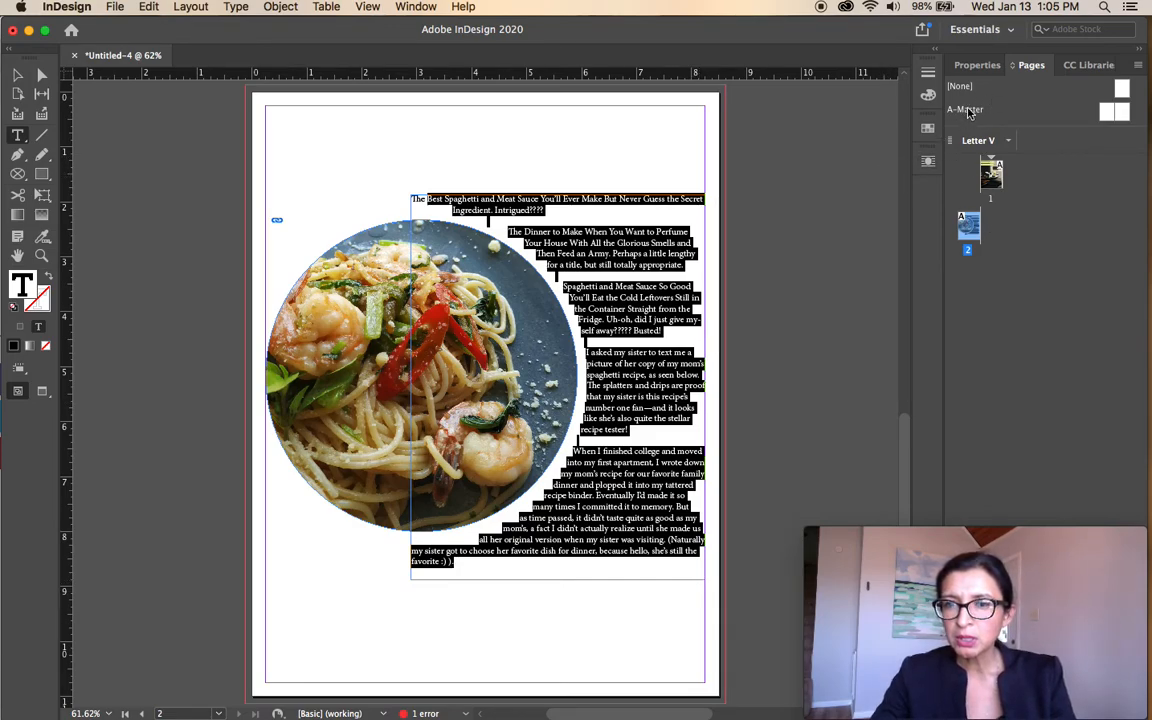
{"action": "left_click", "coordinate": [977, 65]}
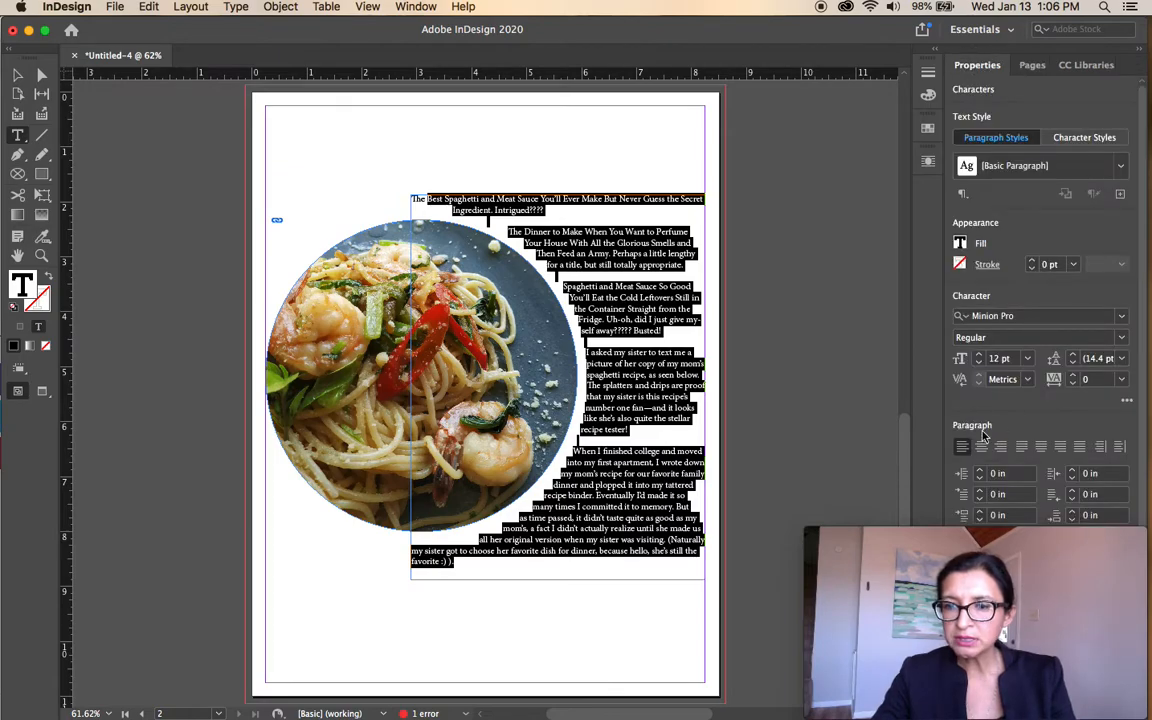
{"action": "scroll", "coordinate": [1020, 441], "scroll_direction": "down", "scroll_amount": 3}
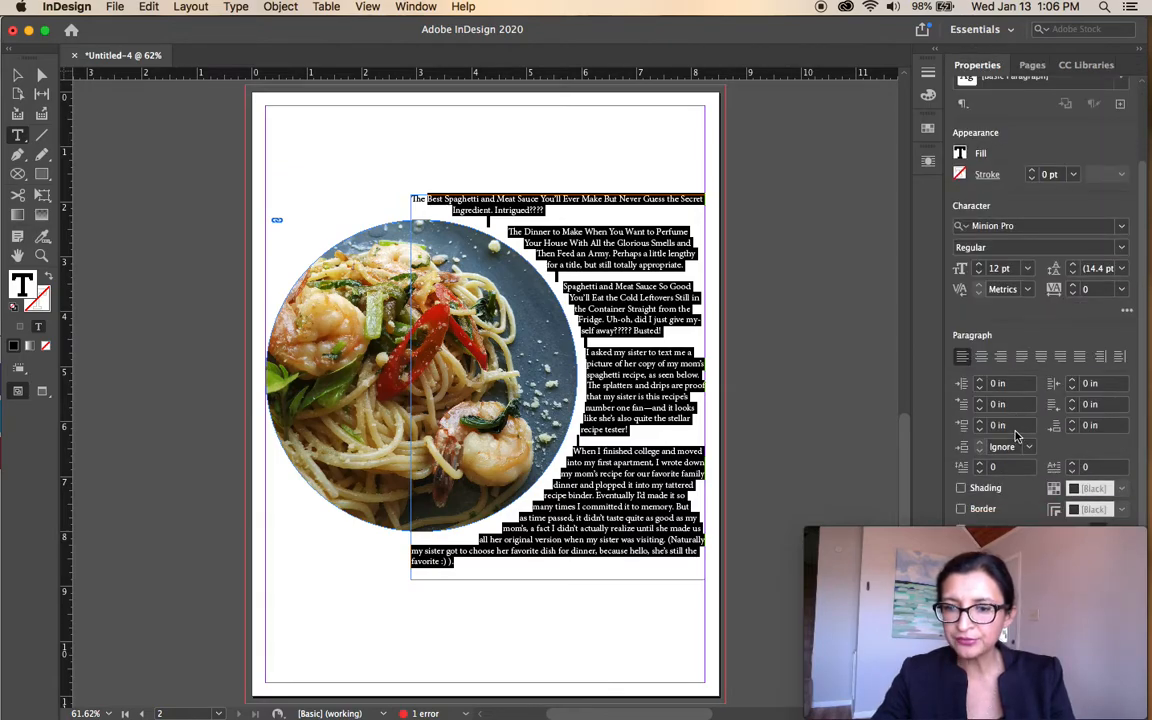
{"action": "left_click_drag", "start_coordinate": [890, 532], "coordinate": [98, 514]}
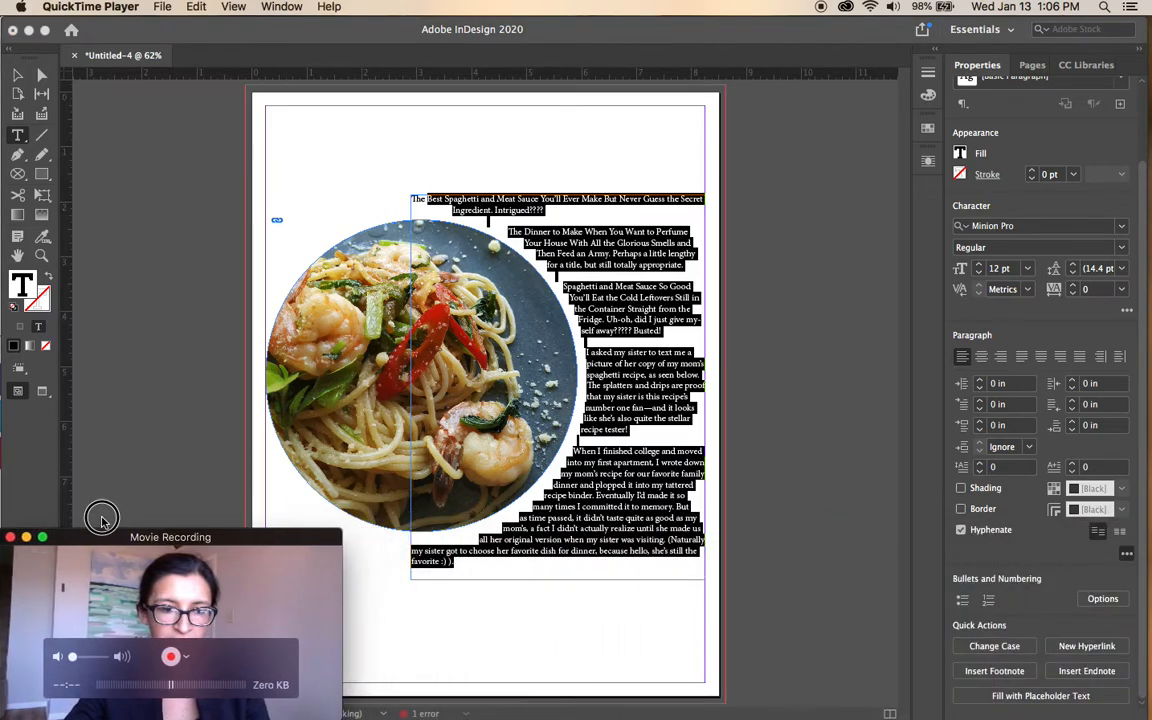
{"action": "left_click", "coordinate": [961, 533]}
{"action": "left_click", "coordinate": [961, 531]}
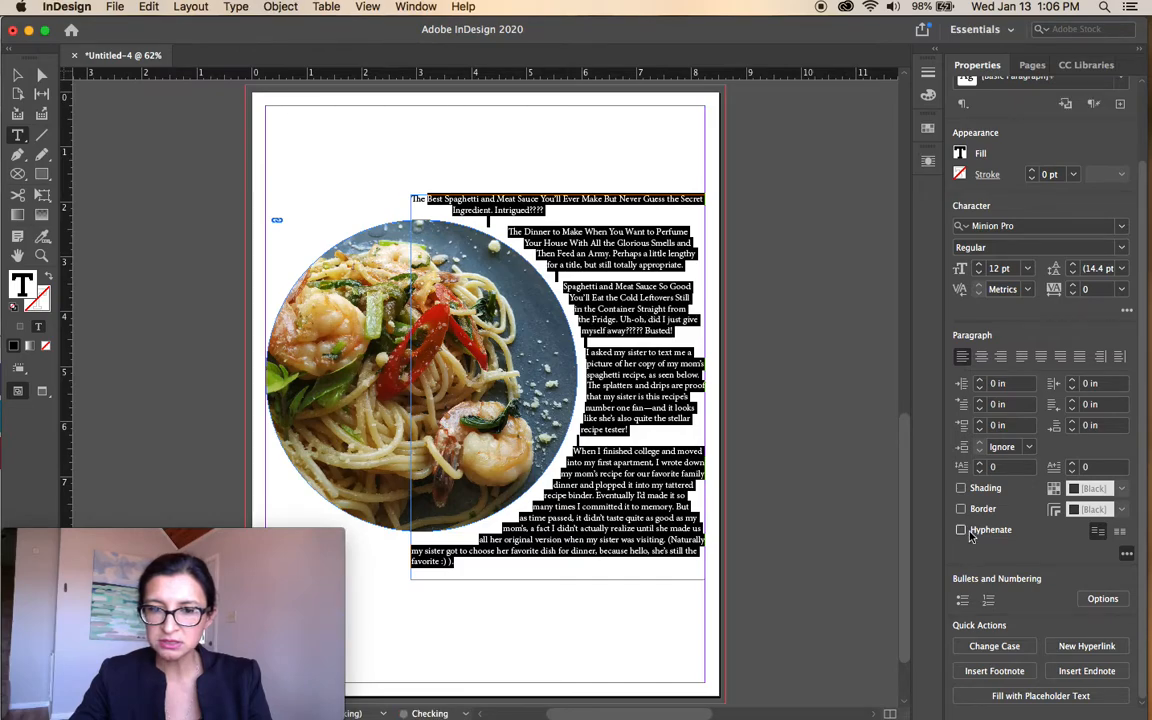
{"action": "left_click", "coordinate": [641, 484]}
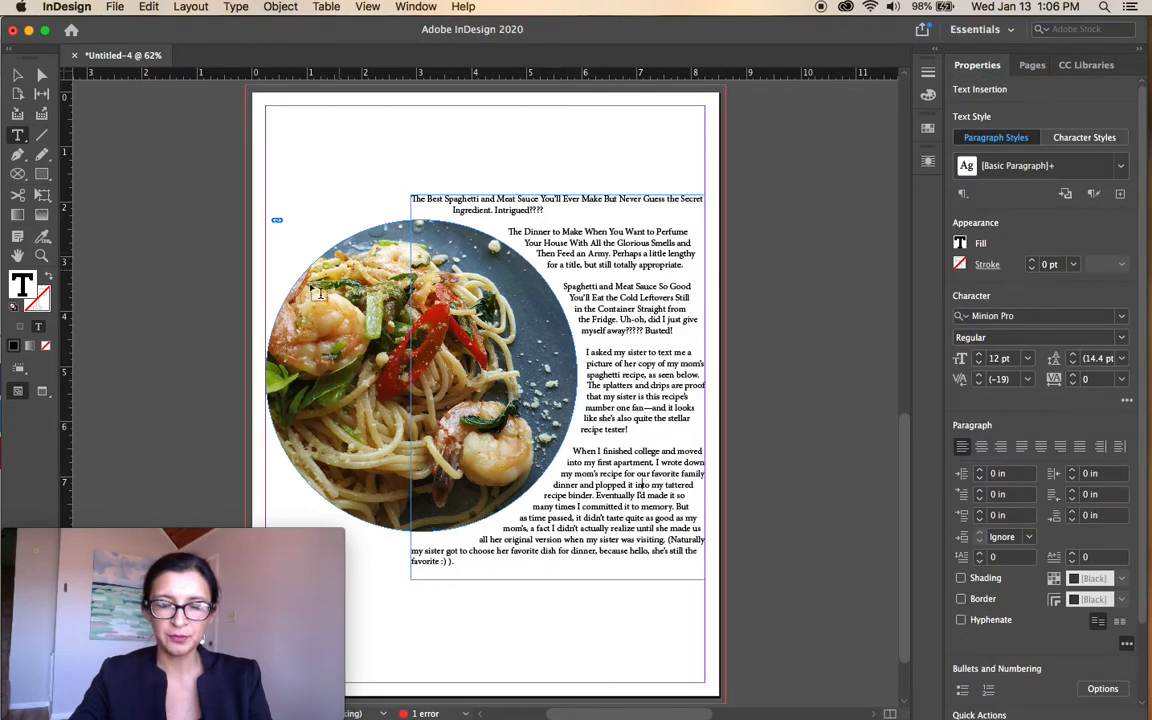
Move the article text frame straight up on the page to a Y position of about 1.29 in
{"action": "left_click", "coordinate": [17, 74]}
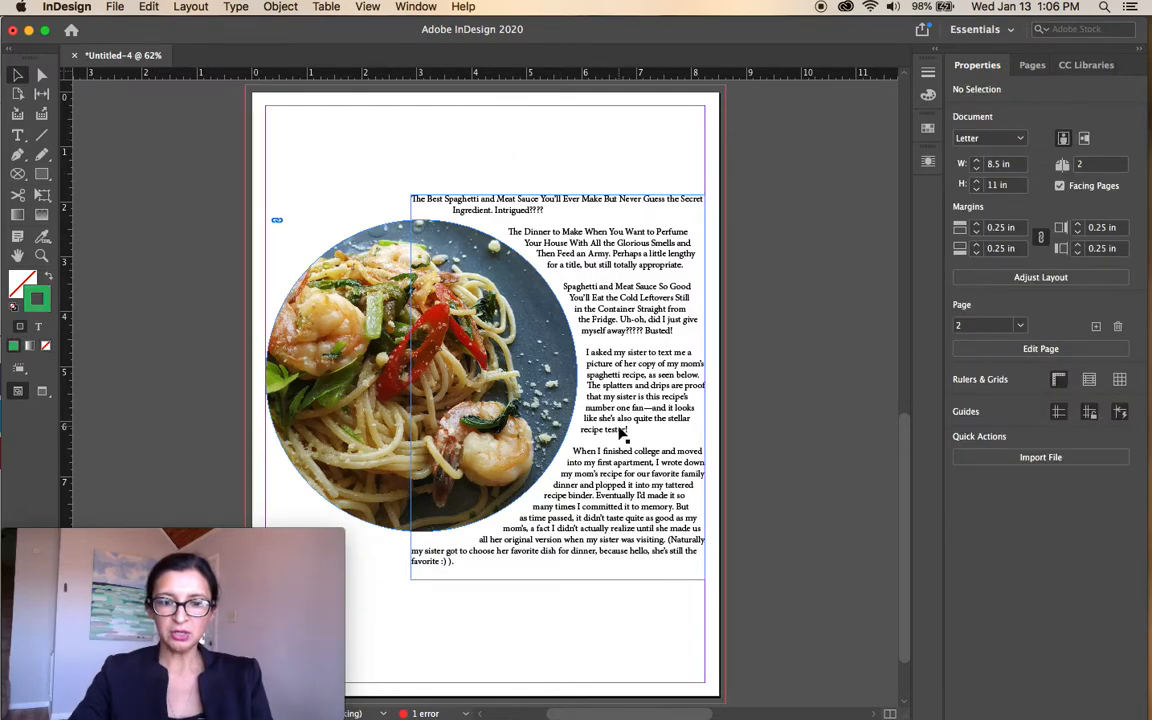
{"action": "left_click", "coordinate": [563, 450]}
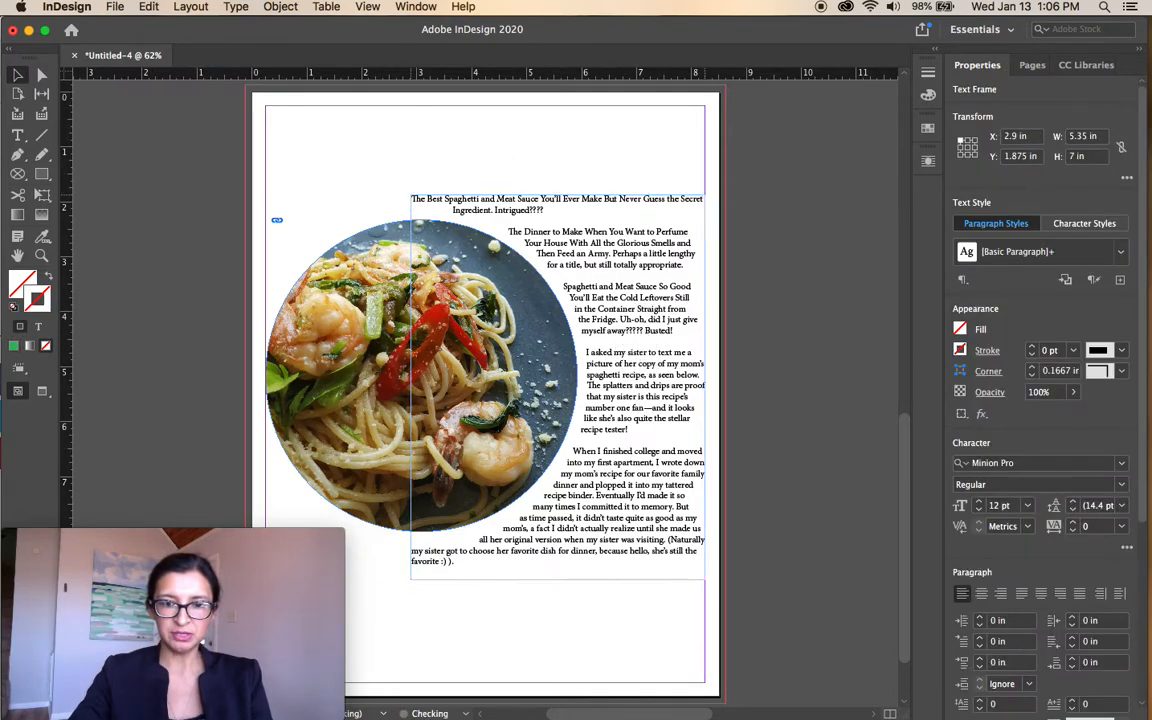
{"action": "left_click_drag", "start_coordinate": [638, 407], "coordinate": [638, 373]}
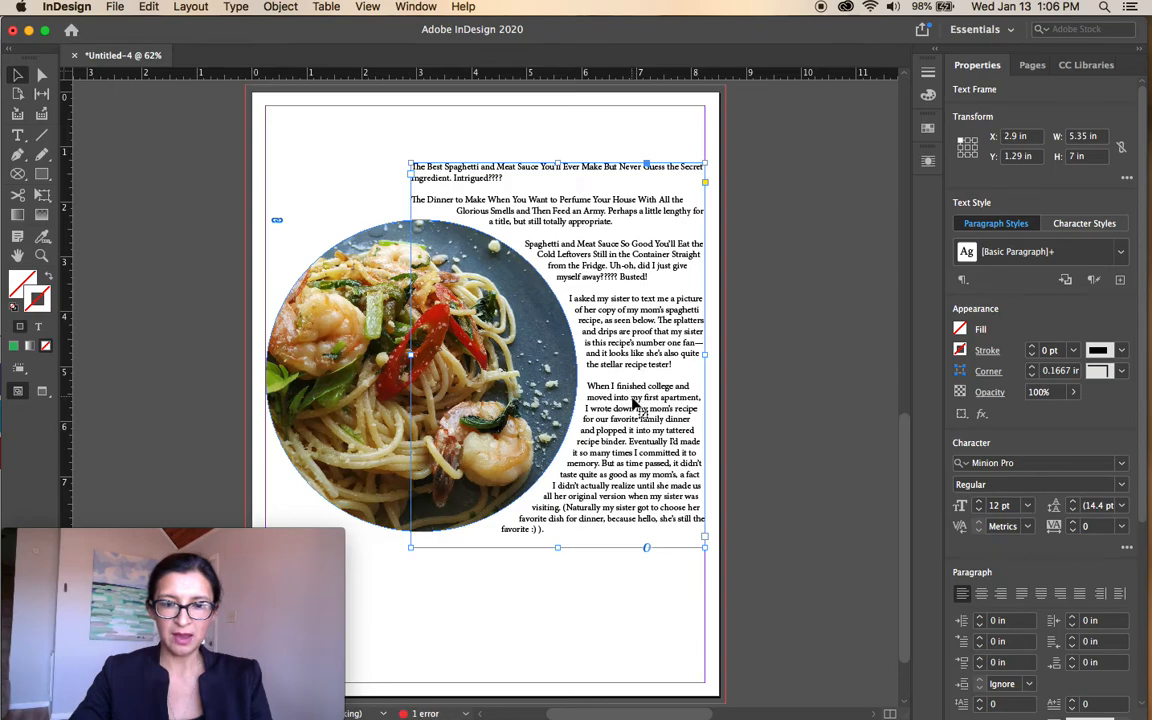
{"action": "left_click", "coordinate": [751, 404]}
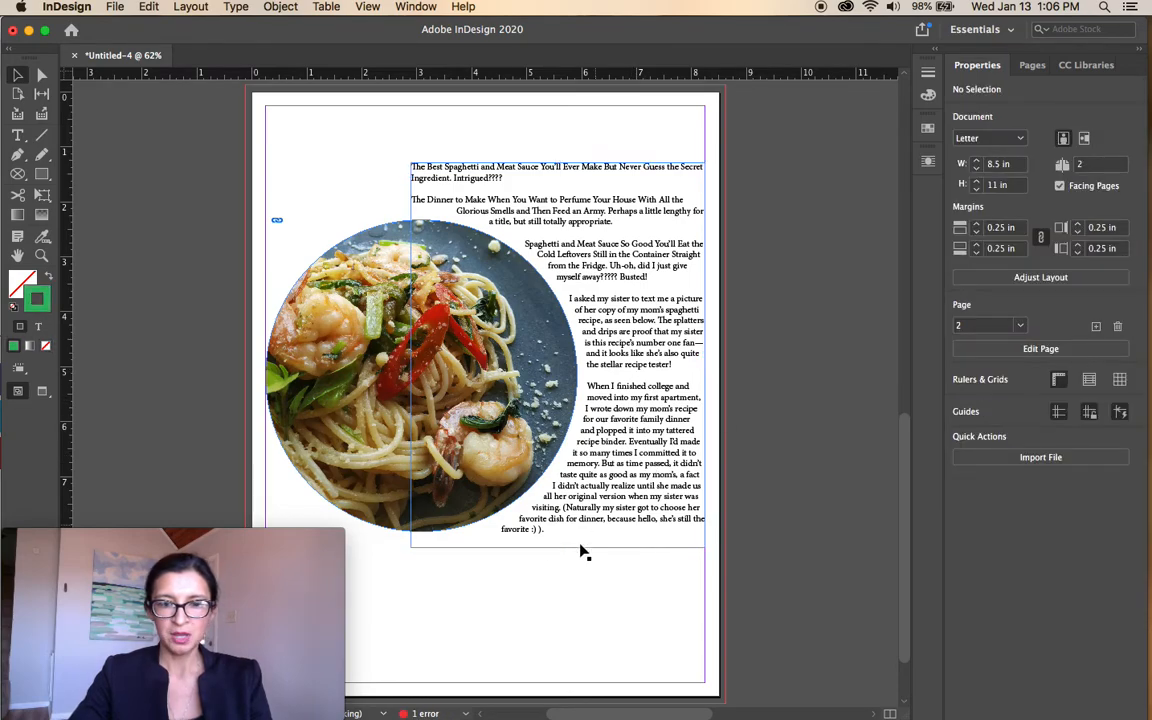
Draw a bleed-to-bleed rectangle about 8.75 by 2.8 in across the bottom of the page and swap its green stroke to the fill
{"action": "left_click_drag", "start_coordinate": [240, 536], "coordinate": [150, 539]}
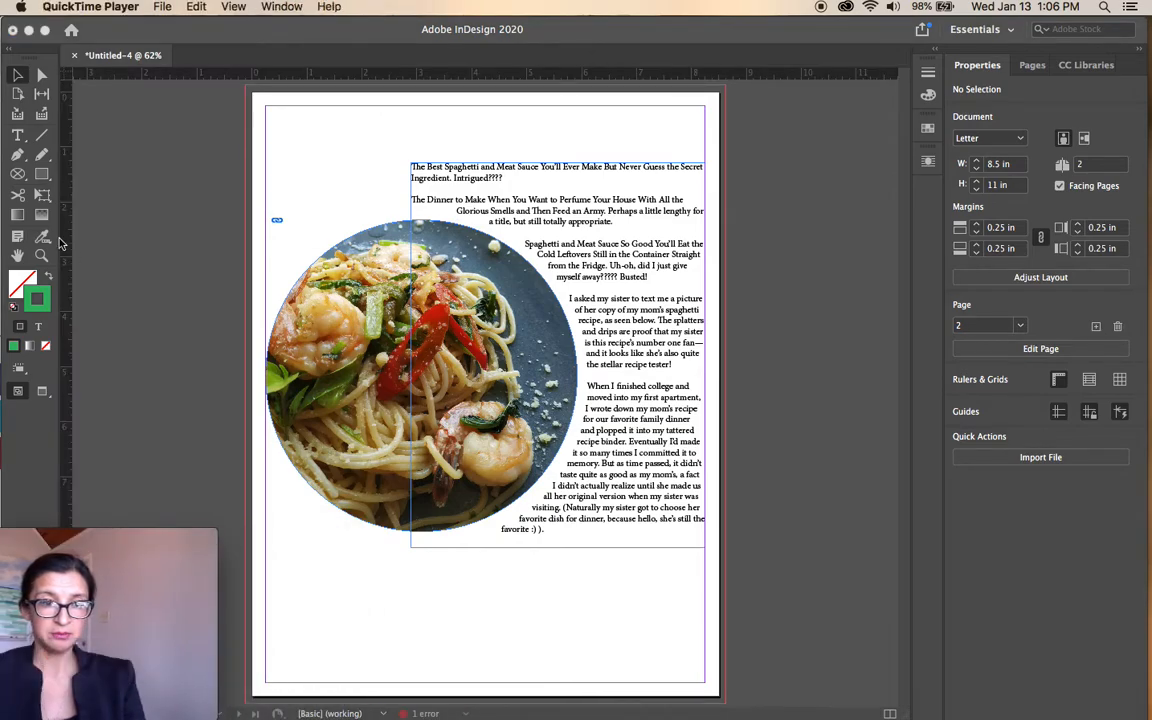
{"action": "left_click", "coordinate": [42, 180]}
{"action": "left_click", "coordinate": [244, 558]}
{"action": "left_click_drag", "start_coordinate": [248, 554], "coordinate": [728, 710]}
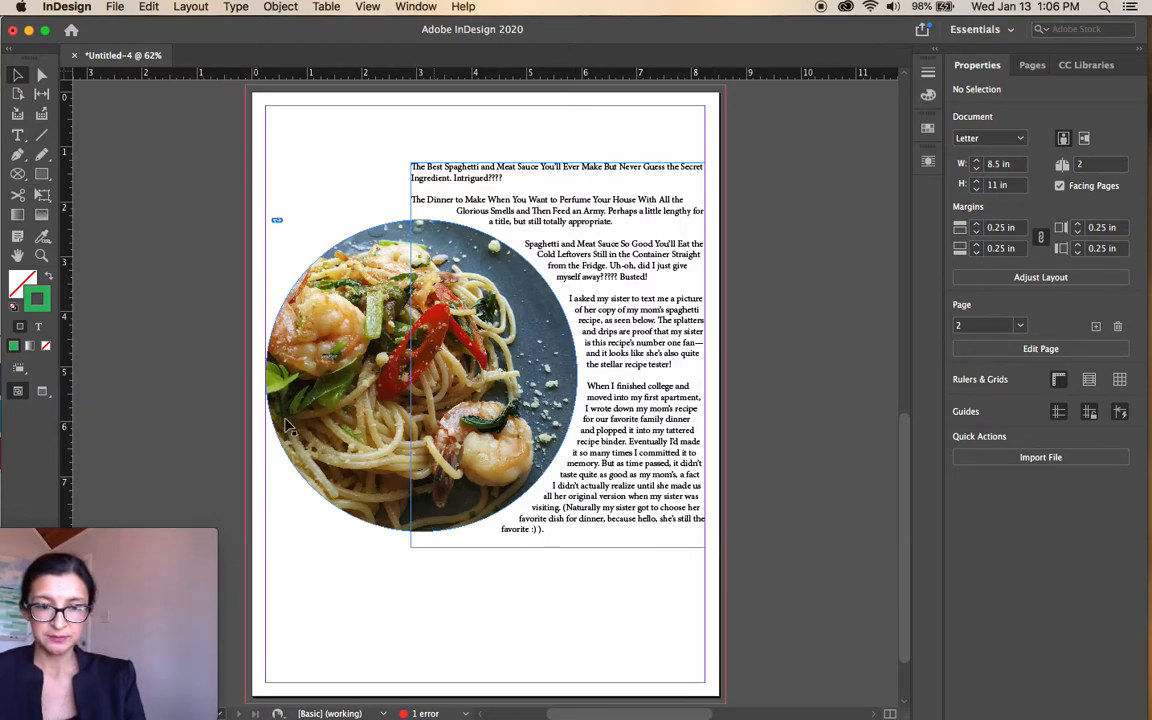
{"action": "left_click", "coordinate": [42, 176]}
{"action": "mouse_move", "coordinate": [247, 549]}
{"action": "left_mouse_down"}
{"action": "mouse_move", "coordinate": [303, 553]}
{"action": "mouse_move", "coordinate": [724, 692]}
{"action": "left_mouse_up"}
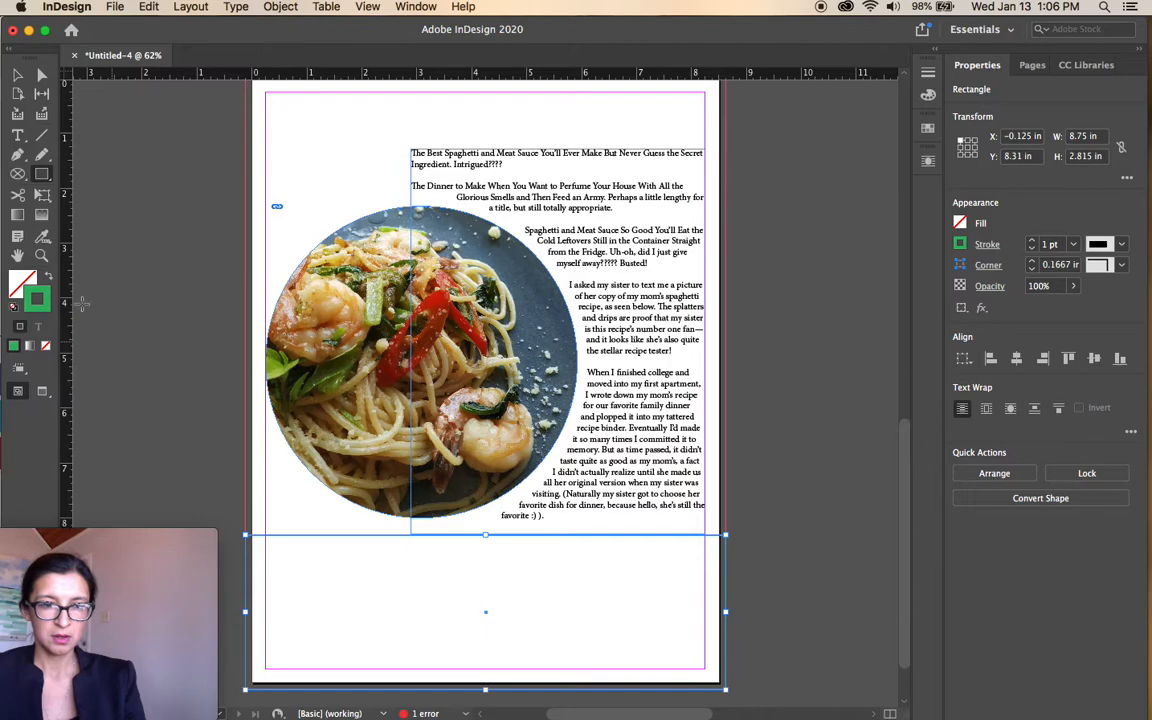
{"action": "left_click", "coordinate": [50, 279]}
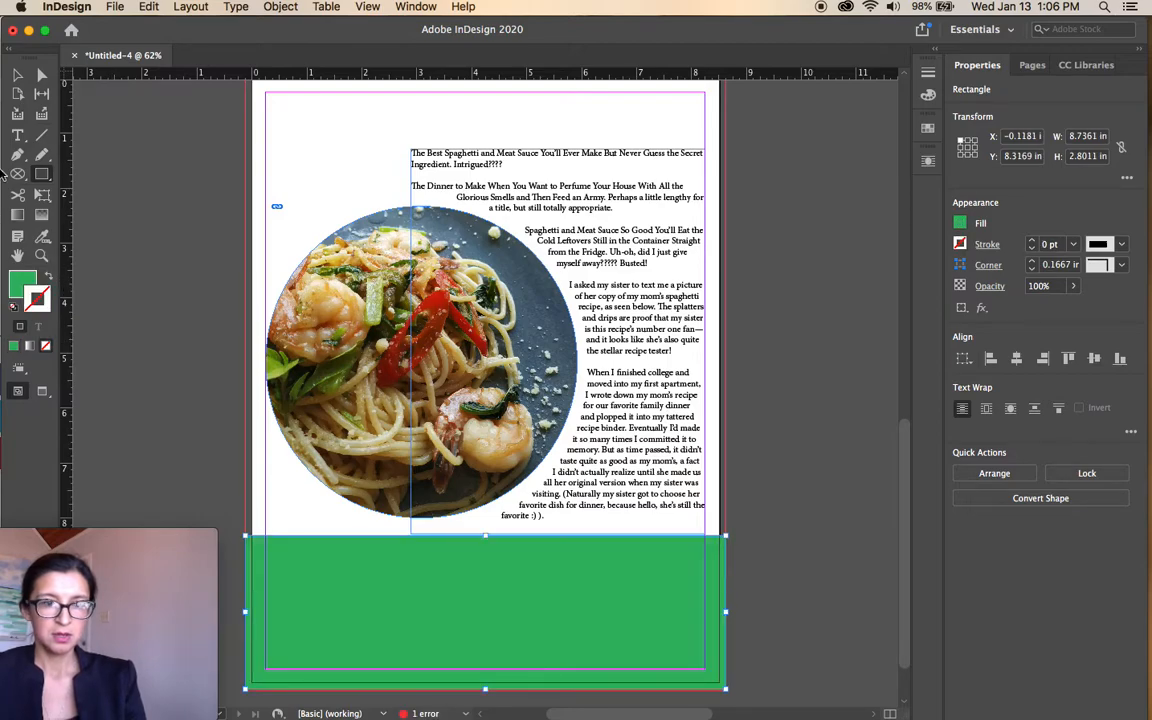
Change the bottom rectangle's fill to light green, hex b8f9b0, and deselect it
{"action": "double_click", "coordinate": [22, 284]}
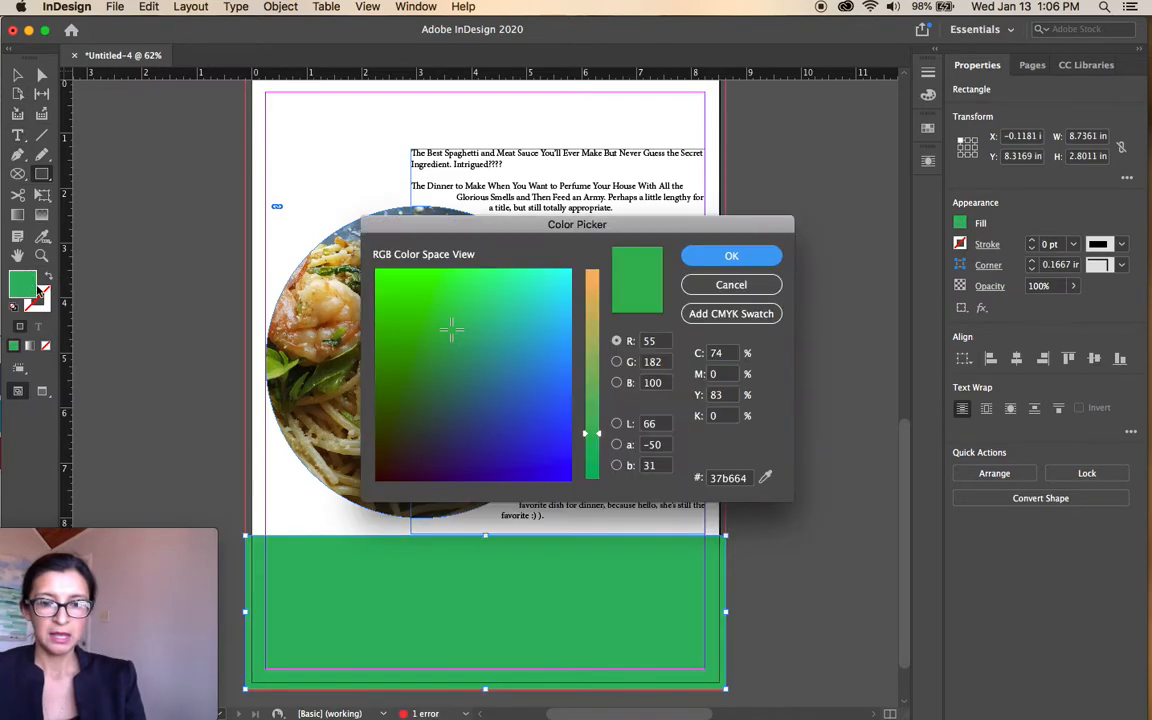
{"action": "left_click", "coordinate": [596, 363]}
{"action": "left_click", "coordinate": [501, 280]}
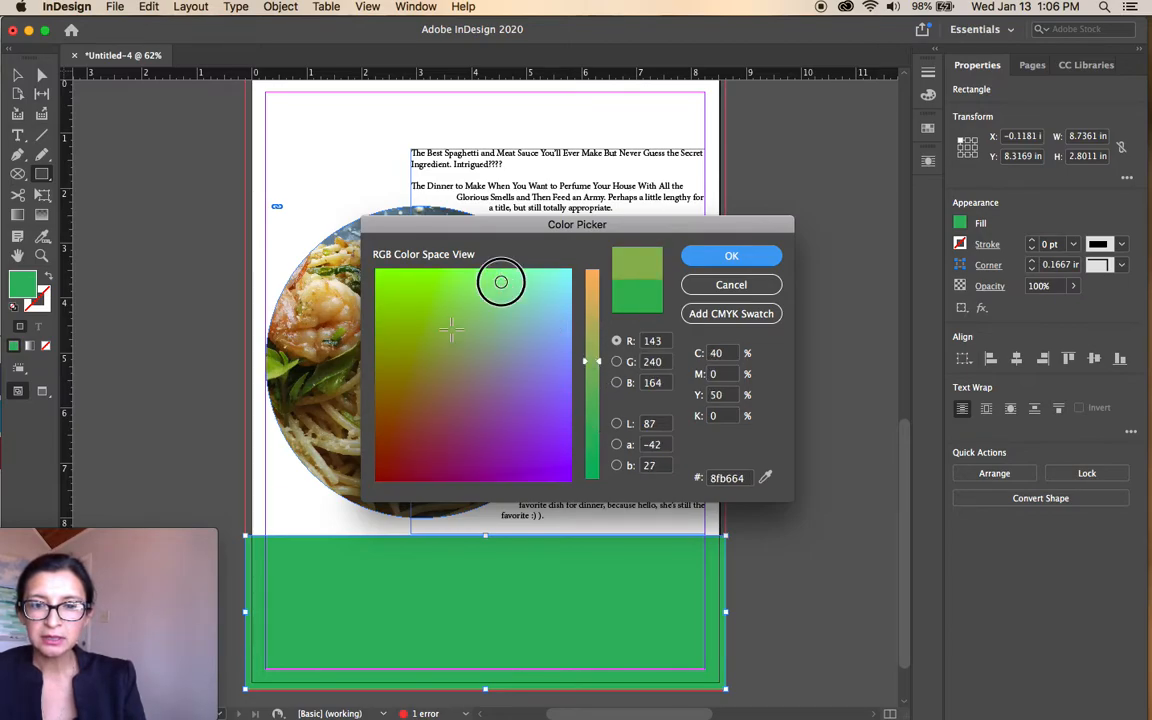
{"action": "left_click", "coordinate": [526, 284]}
{"action": "left_click", "coordinate": [515, 277]}
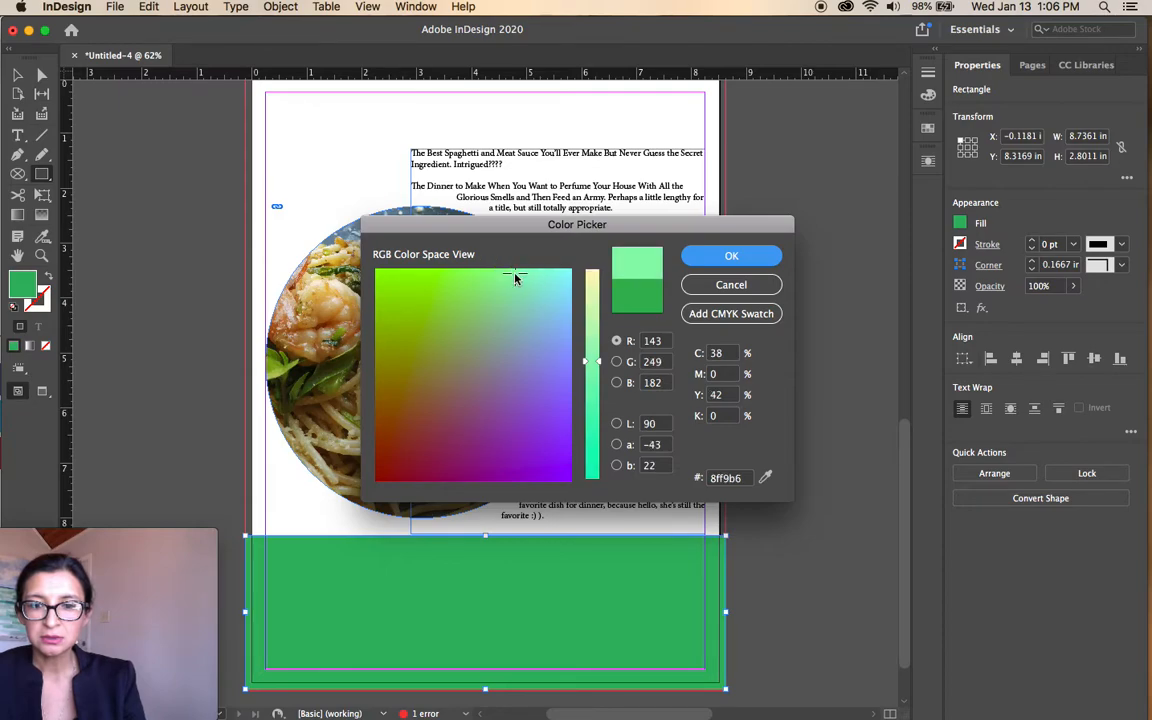
{"action": "left_click", "coordinate": [510, 278]}
{"action": "left_click_drag", "start_coordinate": [600, 364], "coordinate": [594, 327]}
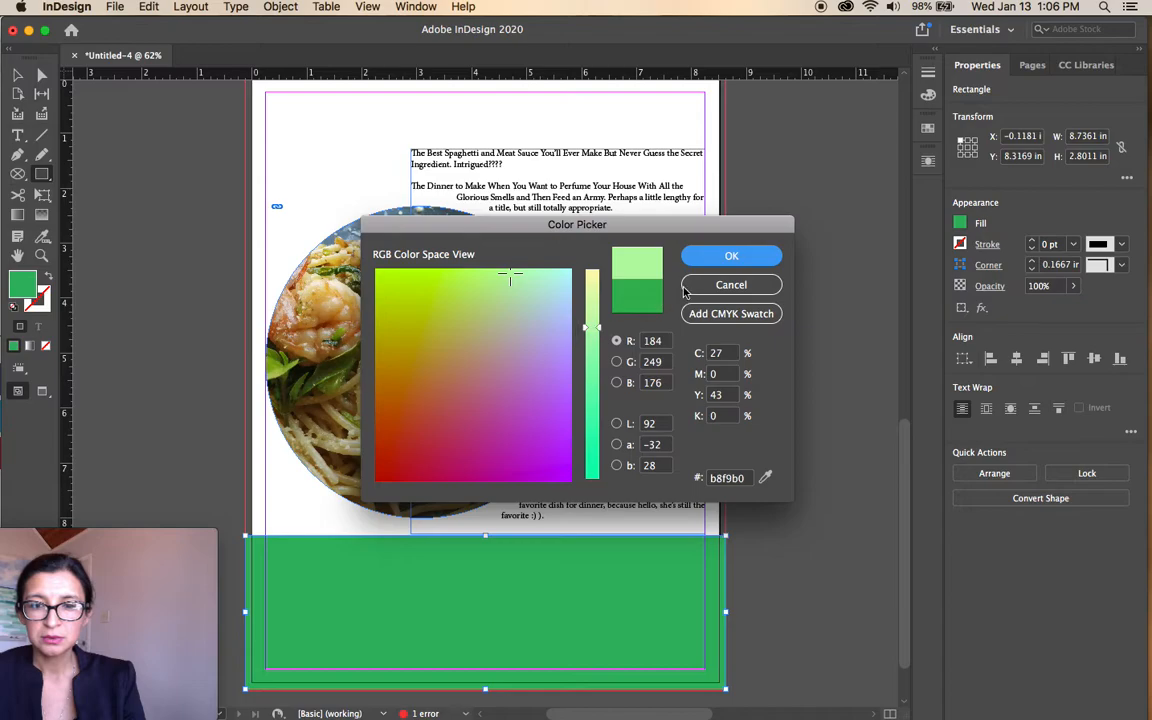
{"action": "left_click", "coordinate": [697, 256]}
{"action": "left_click", "coordinate": [17, 75]}
{"action": "left_click", "coordinate": [295, 468]}
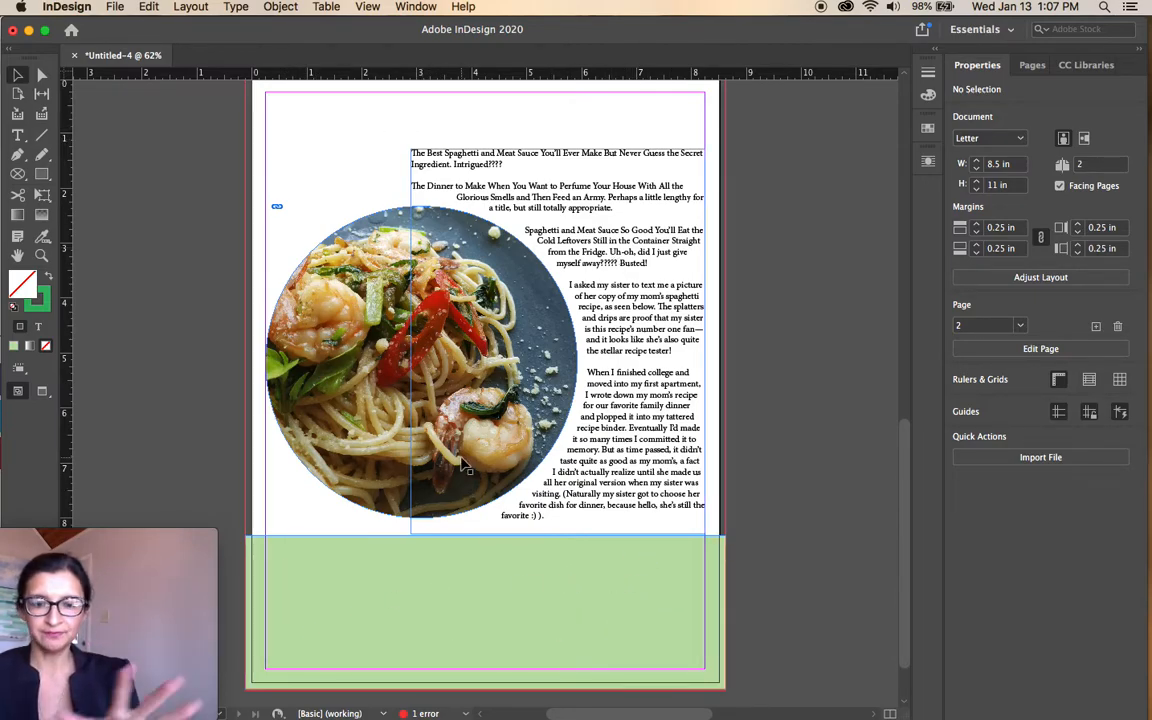
{"action": "mouse_move", "coordinate": [60, 540]}
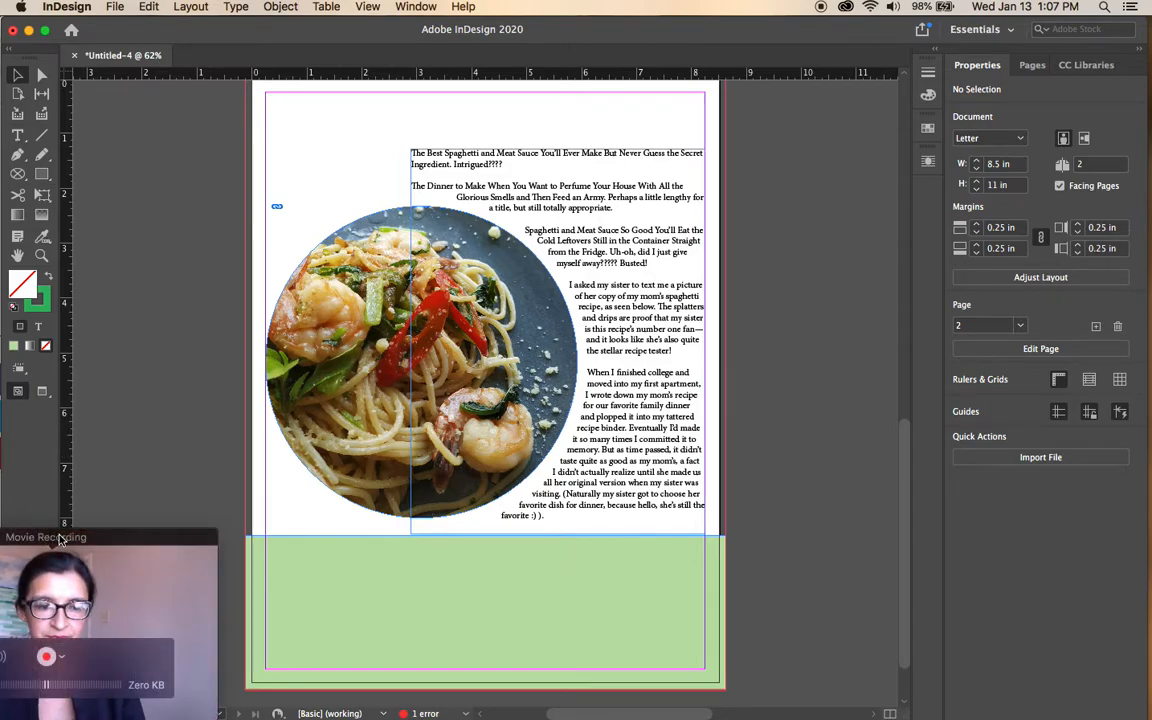
{"action": "left_click_drag", "start_coordinate": [85, 532], "coordinate": [106, 517]}
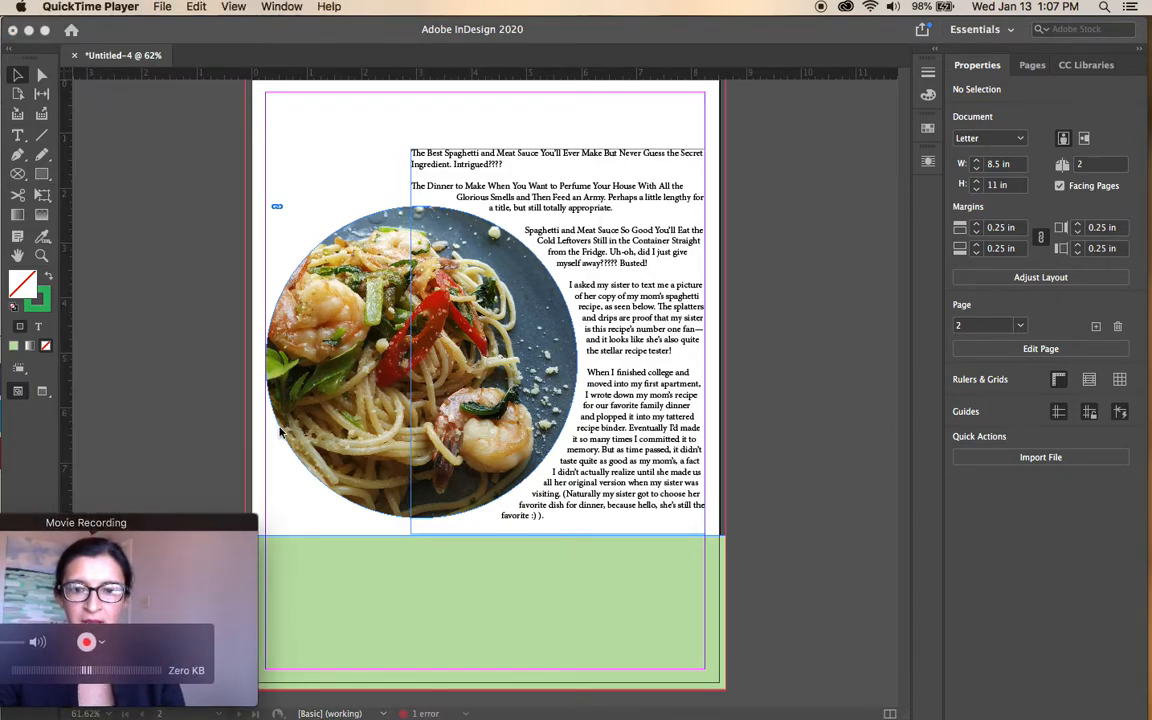
Try removing the blank line after the paragraph ending "totally appropriate." and put the line break back
{"action": "left_click", "coordinate": [600, 226]}
{"action": "double_click", "coordinate": [590, 220]}
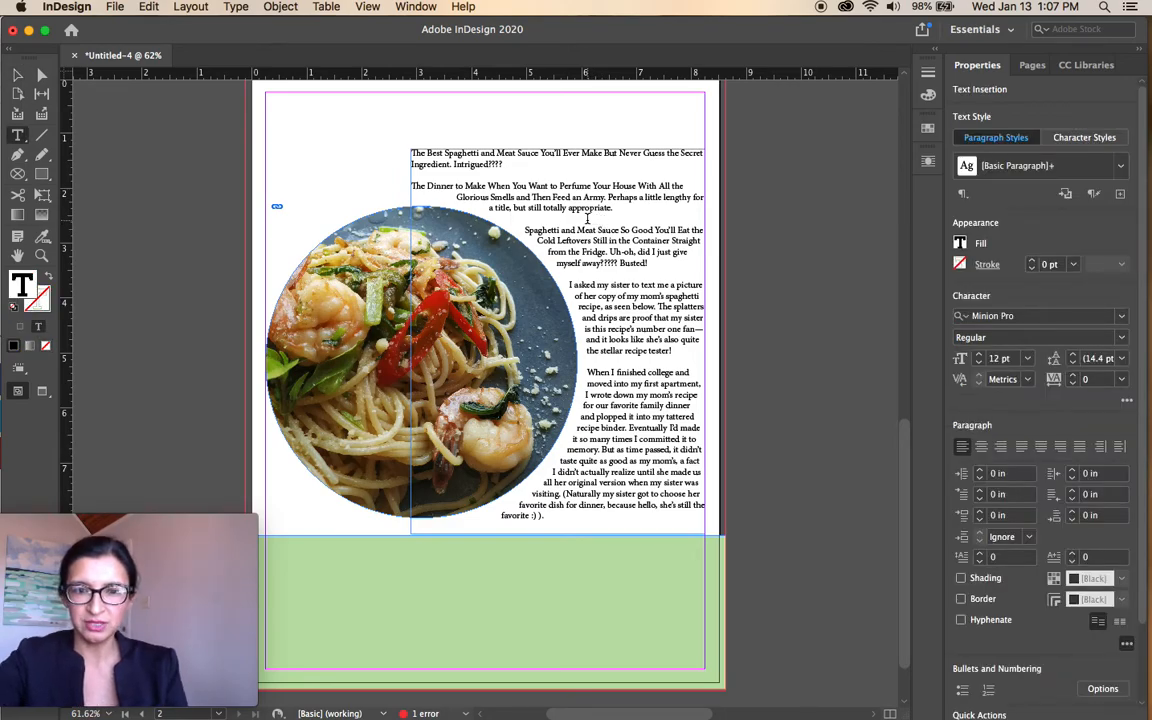
{"action": "key", "text": "BackSpace"}
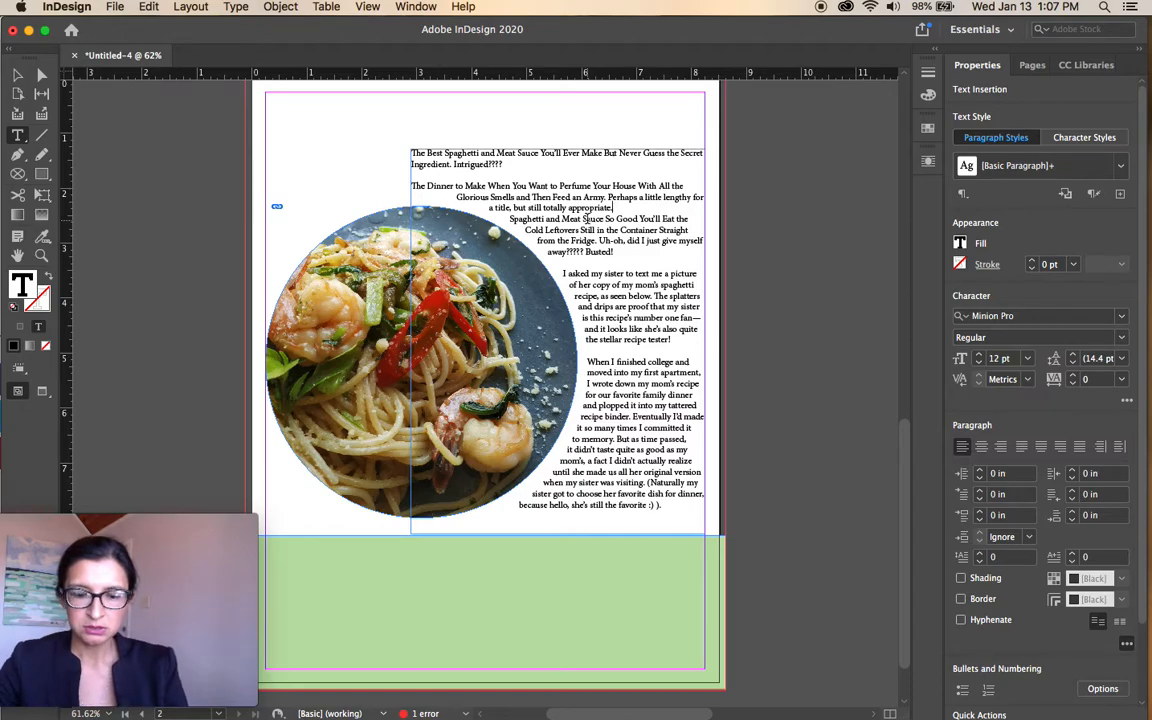
{"action": "key", "text": "Return"}
Set the leading of the article text to 19 pt
{"action": "left_click_drag", "start_coordinate": [437, 153], "coordinate": [648, 516]}
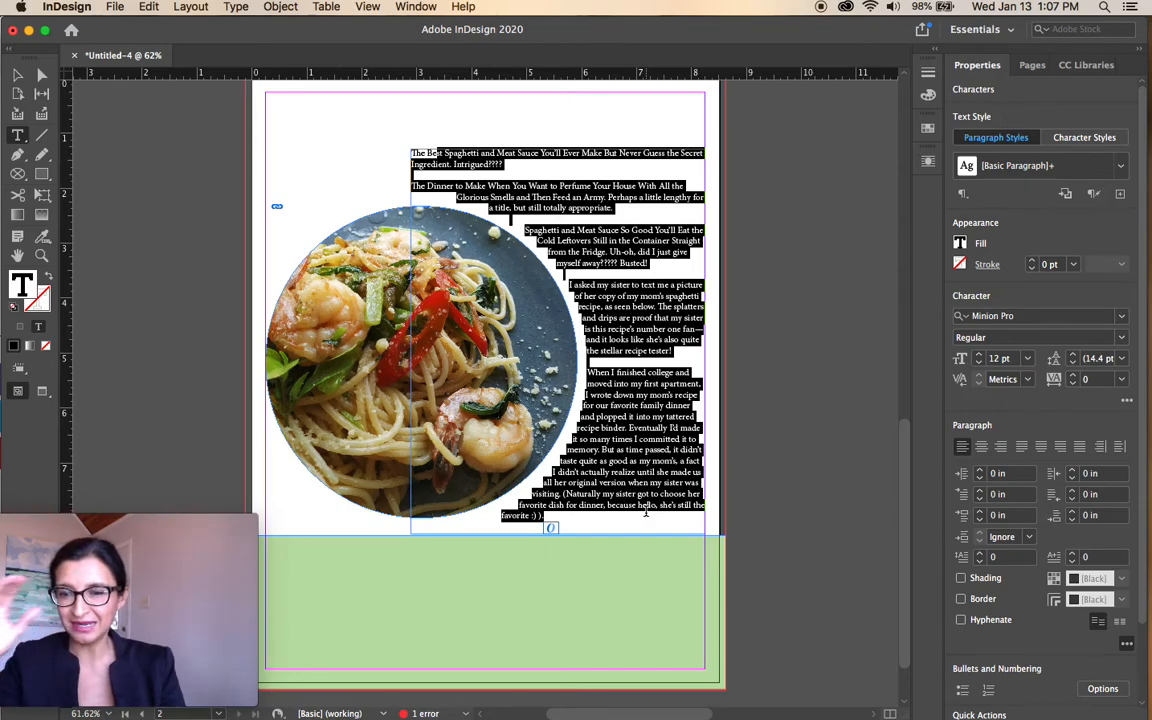
{"action": "left_click", "coordinate": [1073, 358]}
{"action": "left_click", "coordinate": [1073, 358]}
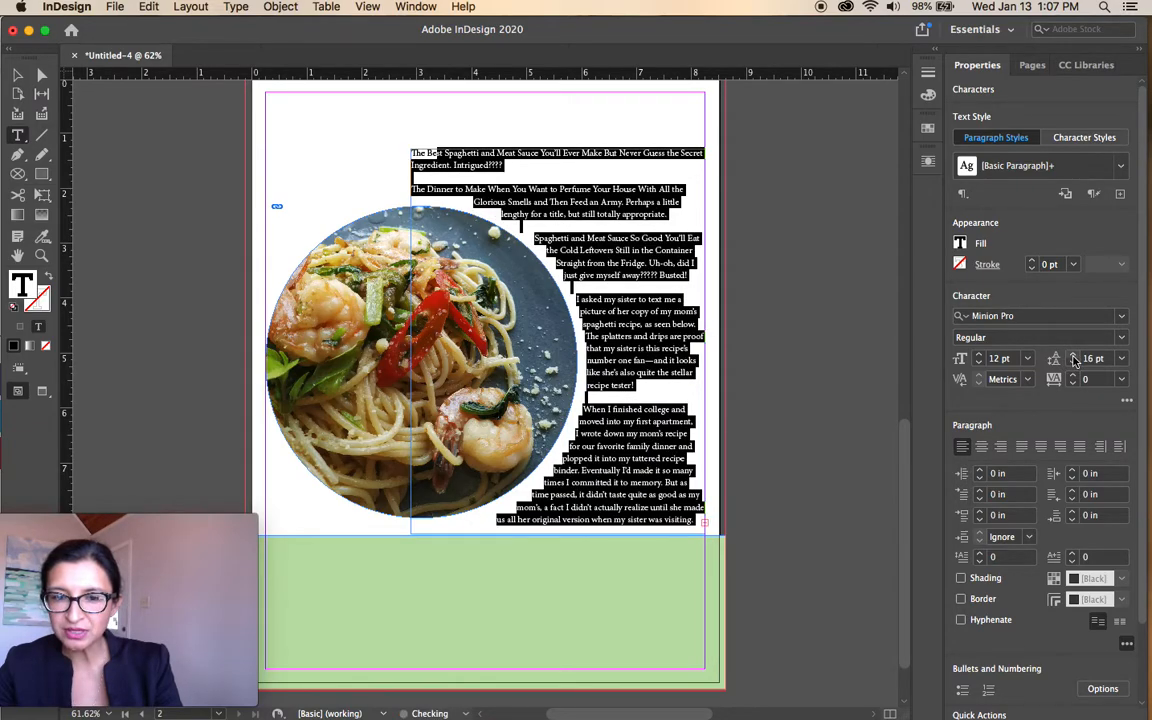
{"action": "left_click", "coordinate": [1073, 358]}
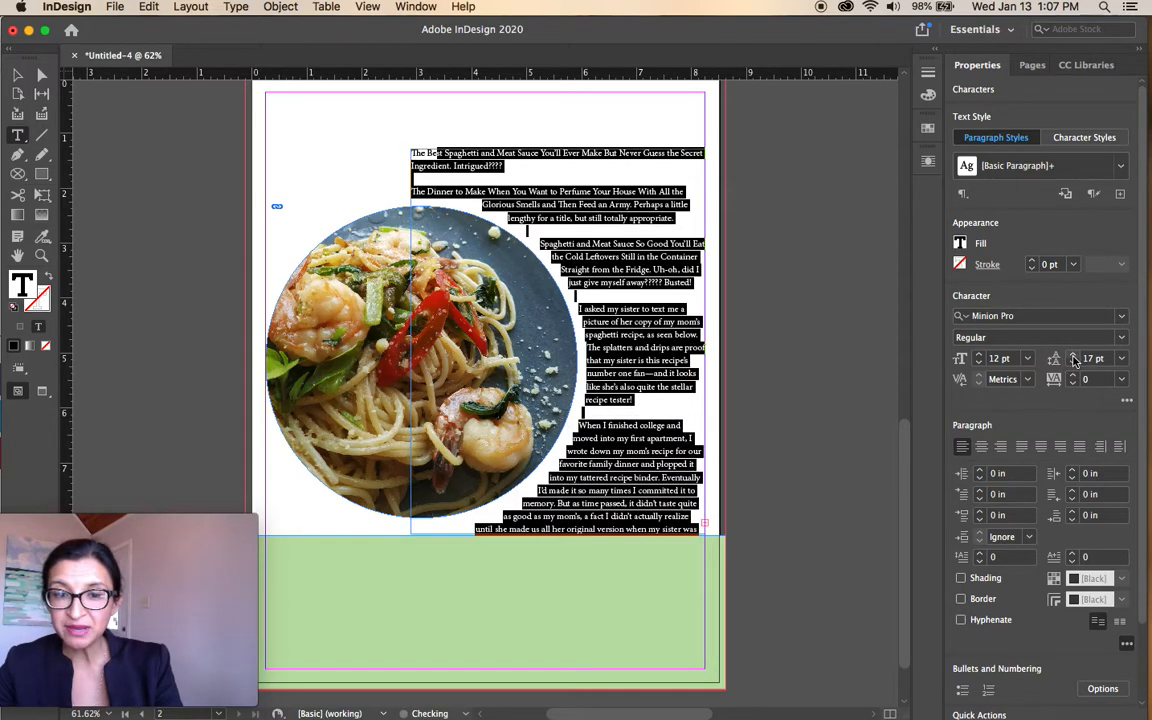
{"action": "left_click", "coordinate": [1073, 358]}
{"action": "left_click", "coordinate": [1073, 358]}
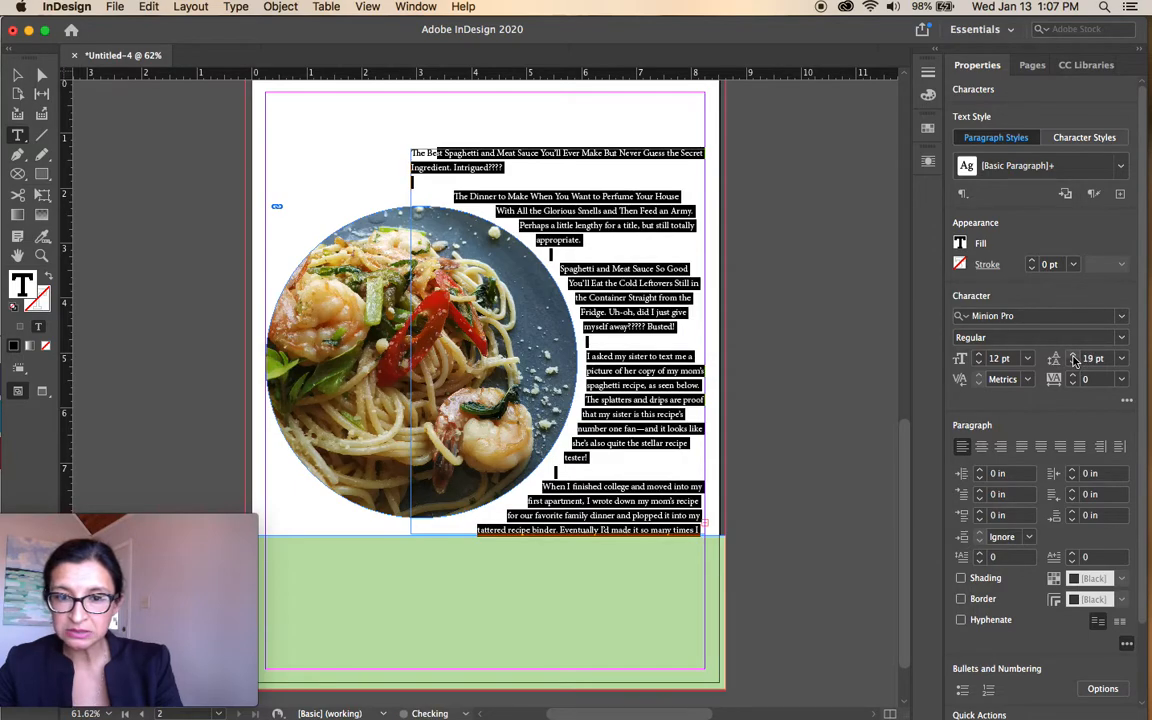
{"action": "left_click", "coordinate": [690, 355]}
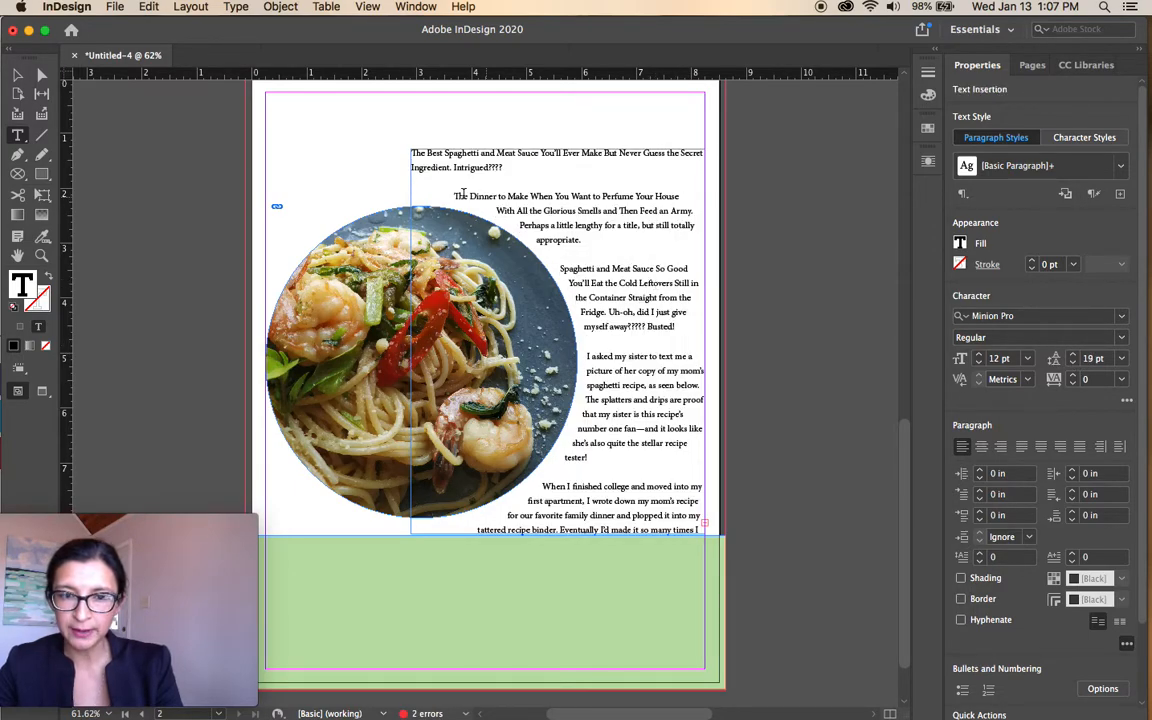
{"action": "left_click_drag", "start_coordinate": [425, 153], "coordinate": [677, 515]}
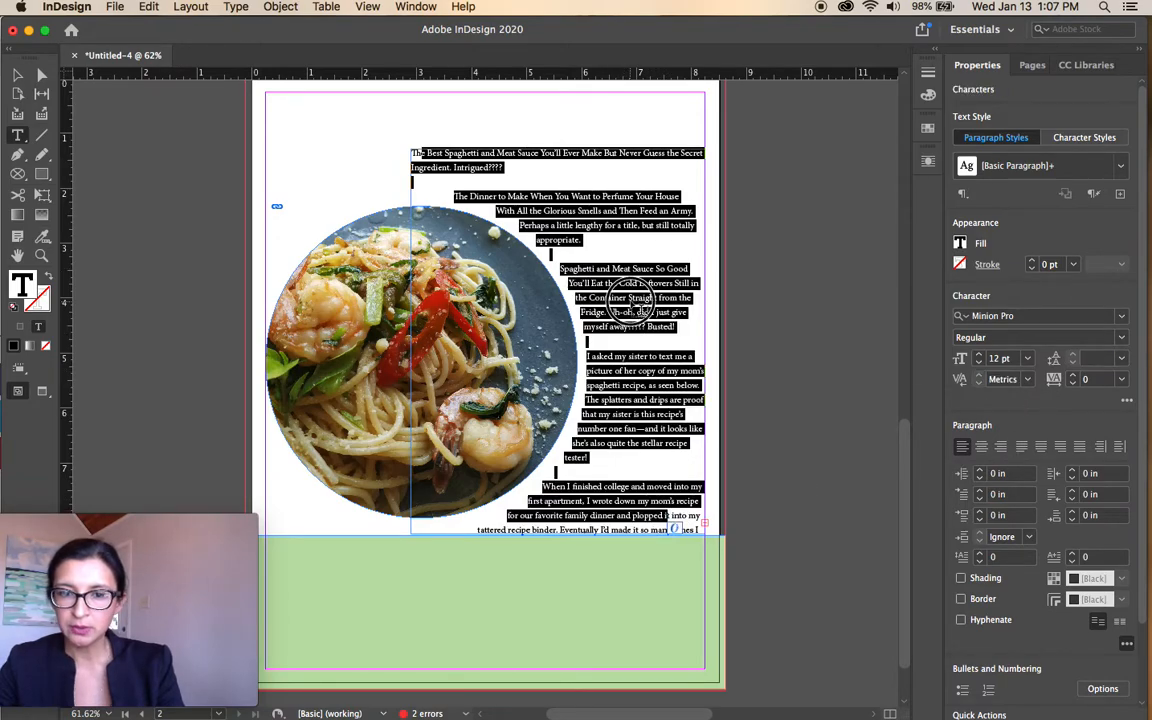
{"action": "left_click", "coordinate": [580, 252]}
{"action": "left_click", "coordinate": [17, 74]}
{"action": "left_click", "coordinate": [185, 193]}
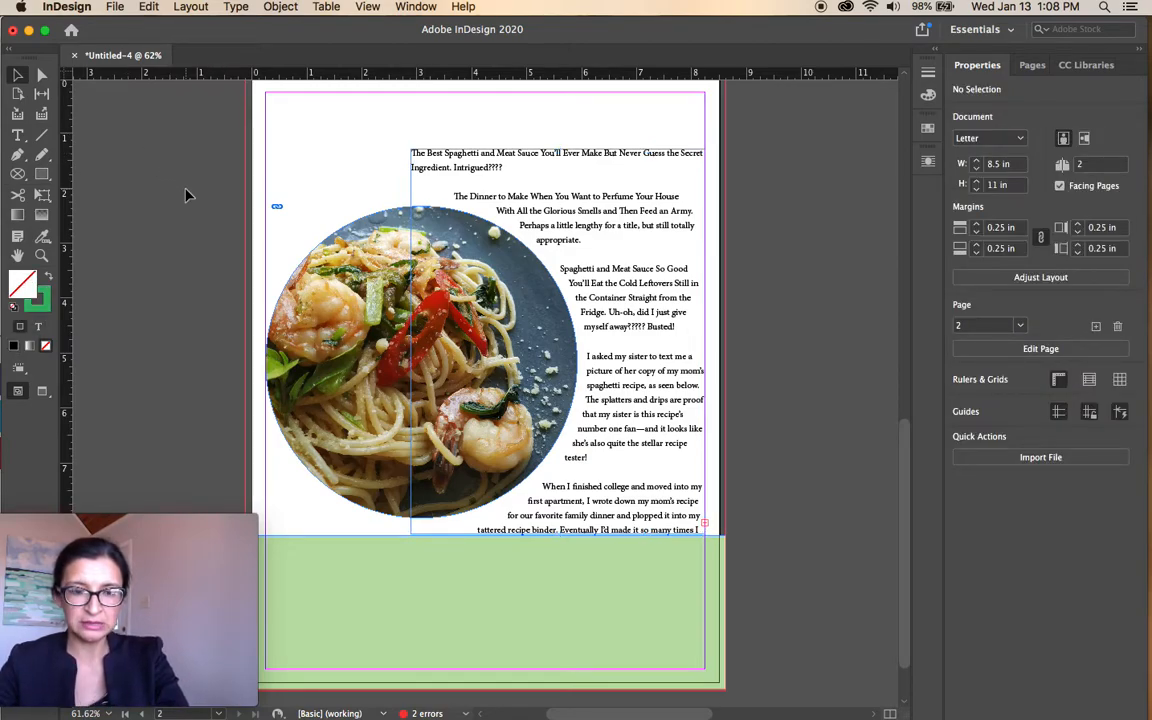
Switch to Chrome and copy the recipe page's title, "My Mom's Homemade Spaghetti And Meat Sauce"
{"action": "key", "text": "cmd+Tab"}
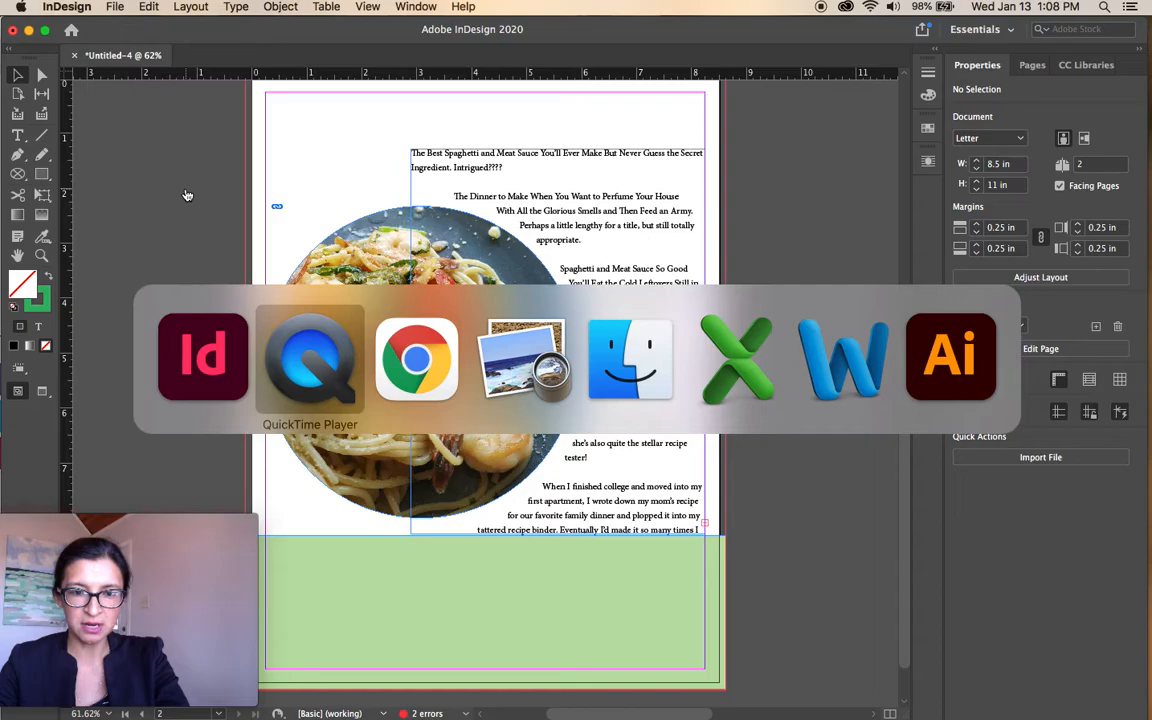
{"action": "key", "text": "super+Tab"}
{"action": "scroll", "coordinate": [419, 260], "scroll_direction": "down", "scroll_amount": 8}
{"action": "scroll", "coordinate": [421, 270], "scroll_direction": "up", "scroll_amount": 10}
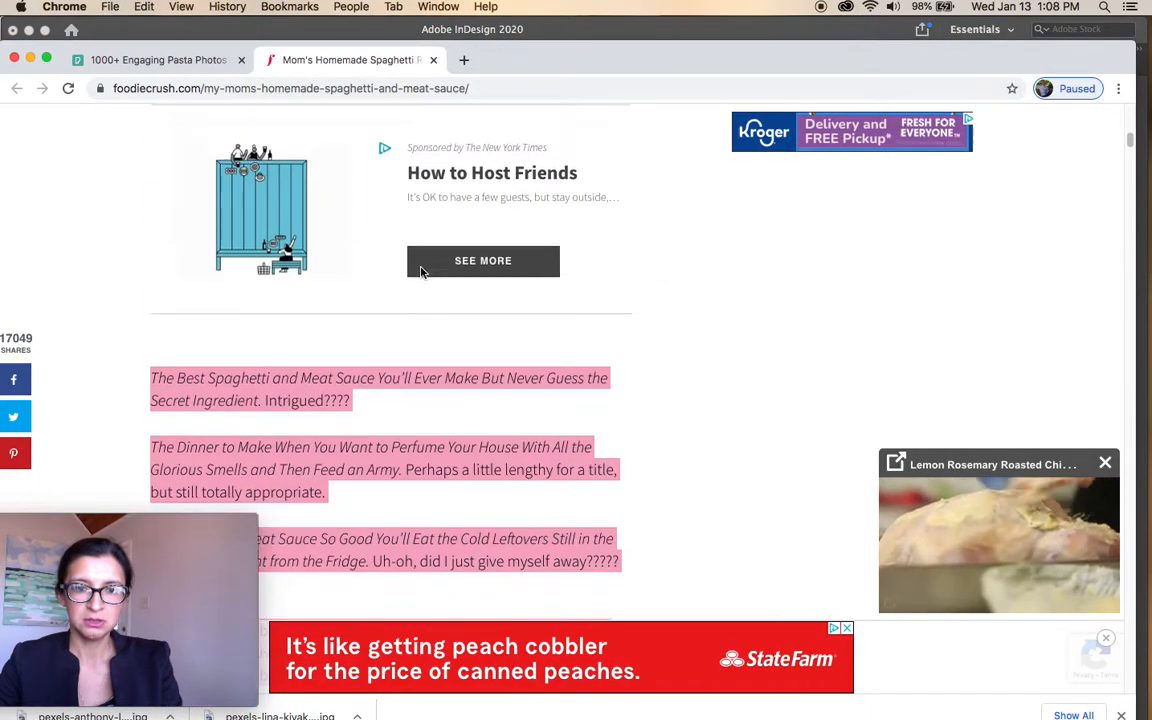
{"action": "scroll", "coordinate": [420, 272], "scroll_direction": "up", "scroll_amount": 10}
{"action": "scroll", "coordinate": [420, 275], "scroll_direction": "down", "scroll_amount": 3}
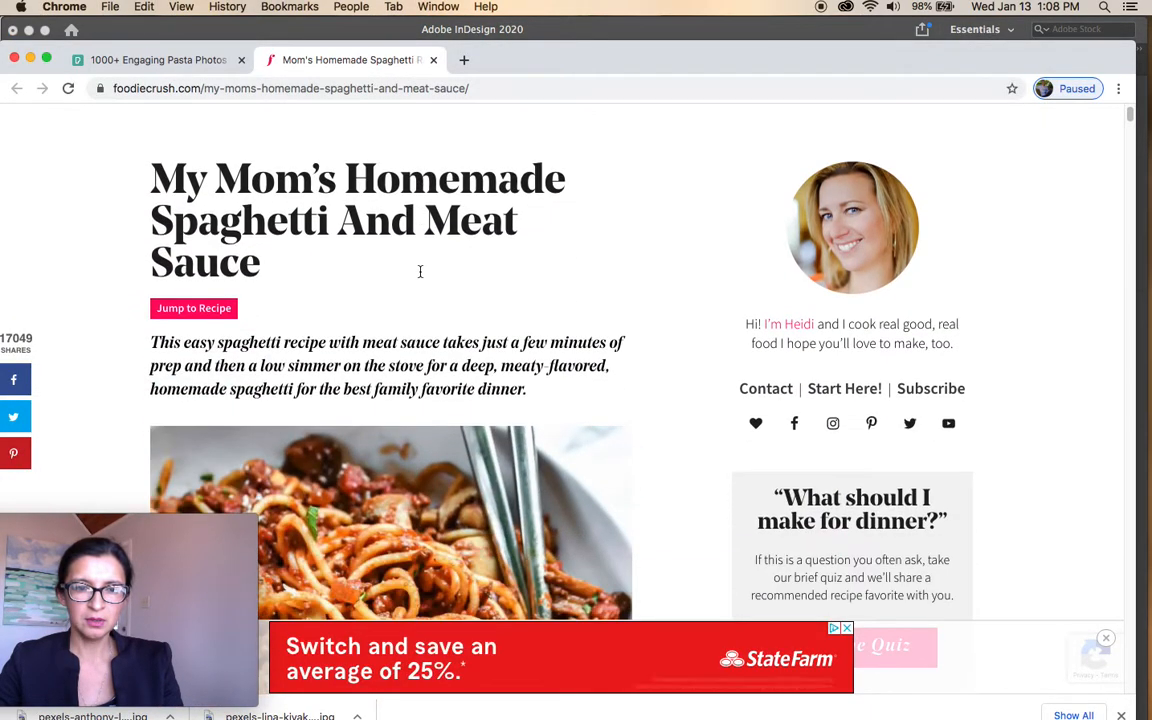
{"action": "scroll", "coordinate": [420, 272], "scroll_direction": "down", "scroll_amount": 2}
{"action": "scroll", "coordinate": [420, 275], "scroll_direction": "up", "scroll_amount": 1}
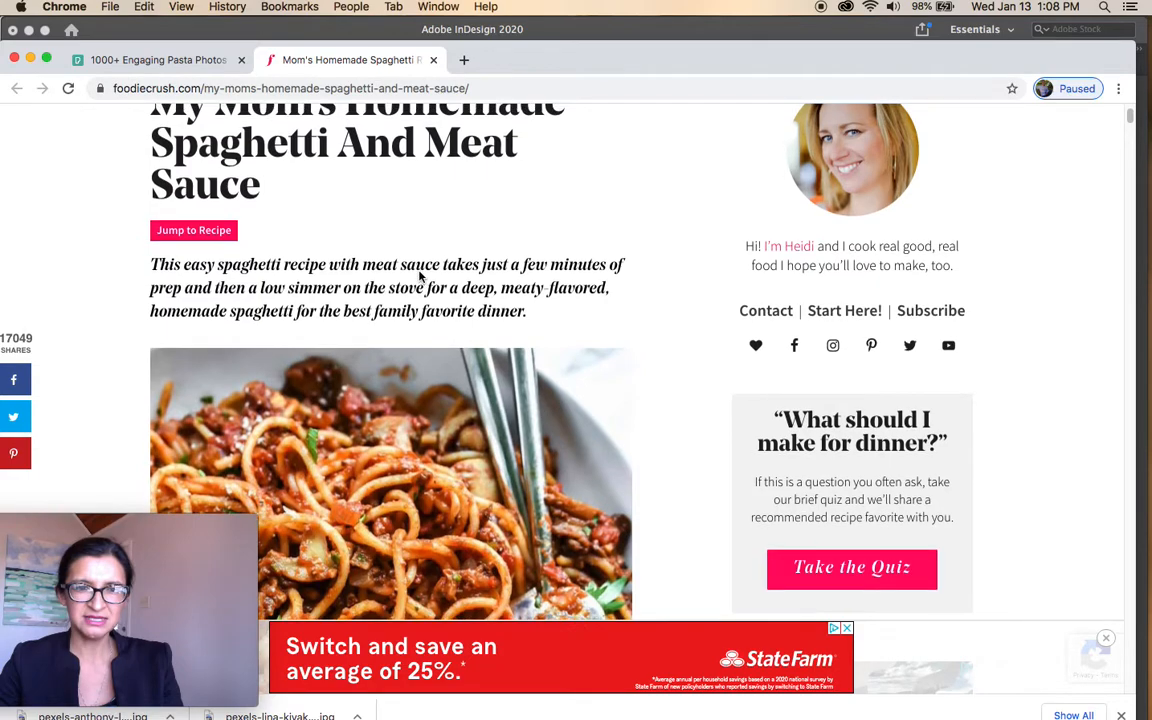
{"action": "scroll", "coordinate": [420, 276], "scroll_direction": "up", "scroll_amount": 1}
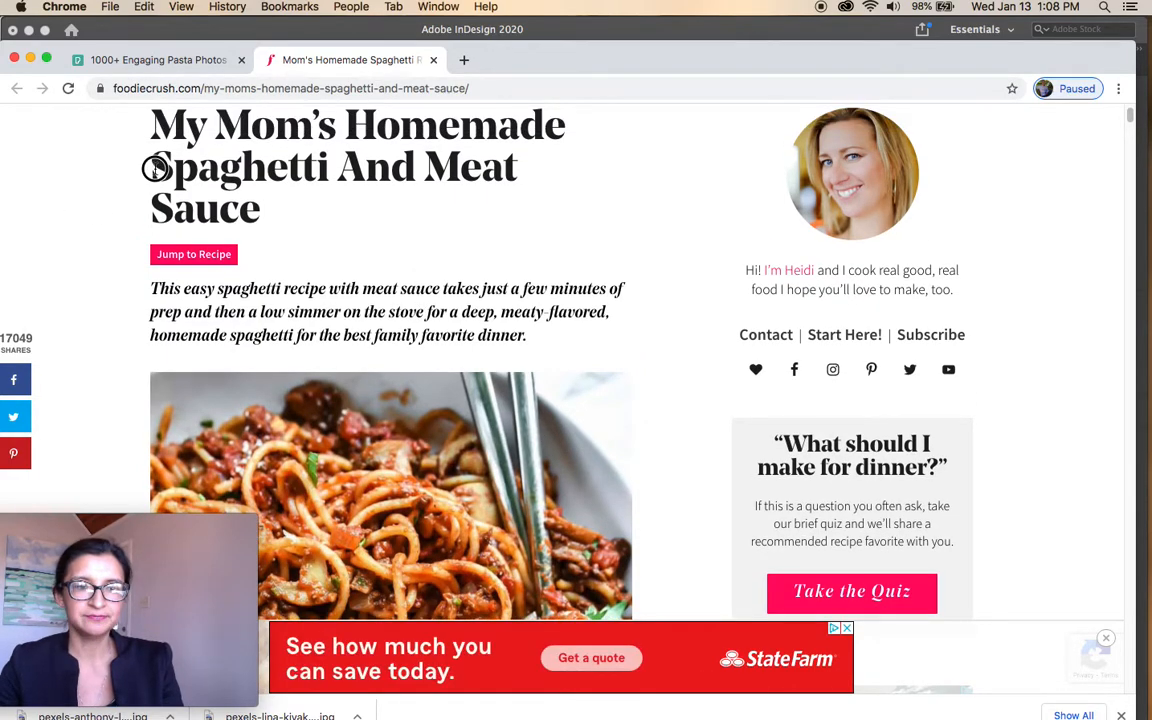
{"action": "left_click_drag", "start_coordinate": [159, 168], "coordinate": [257, 213]}
{"action": "key", "text": "super+c"}
{"action": "left_click", "coordinate": [145, 135]}
{"action": "left_click_drag", "start_coordinate": [150, 115], "coordinate": [278, 203]}
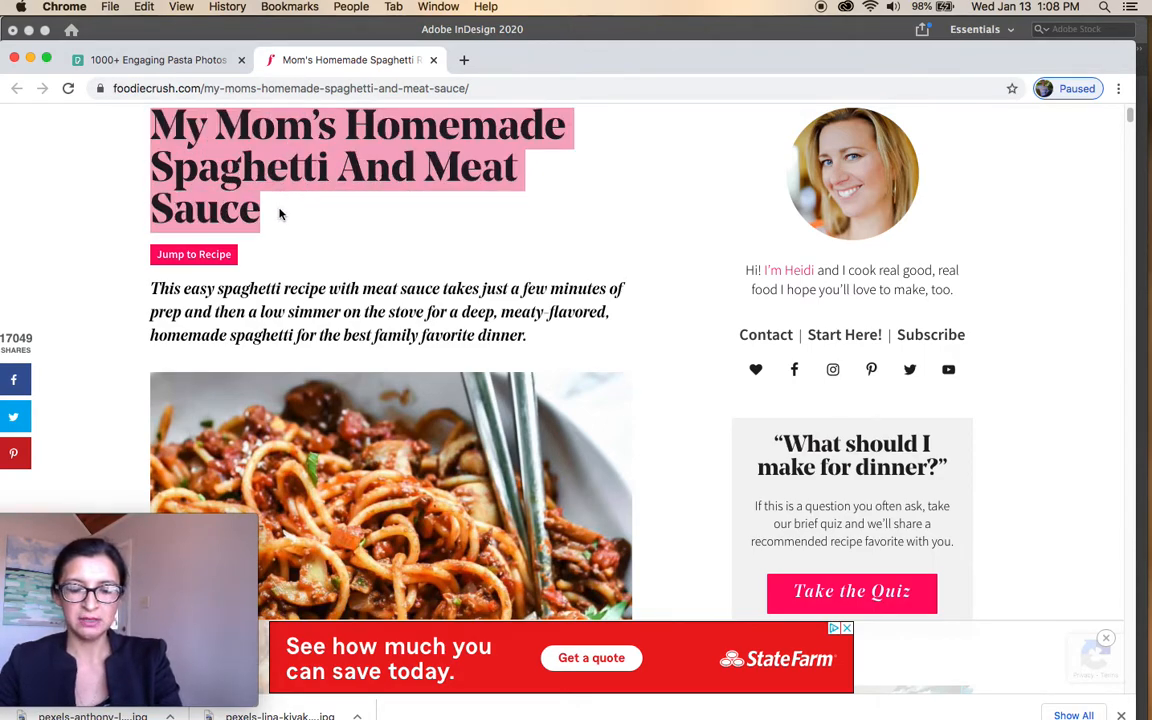
Switch back to InDesign and paste the copied title into a new text frame spanning the margins above the article text
{"action": "key", "text": "super+Tab"}
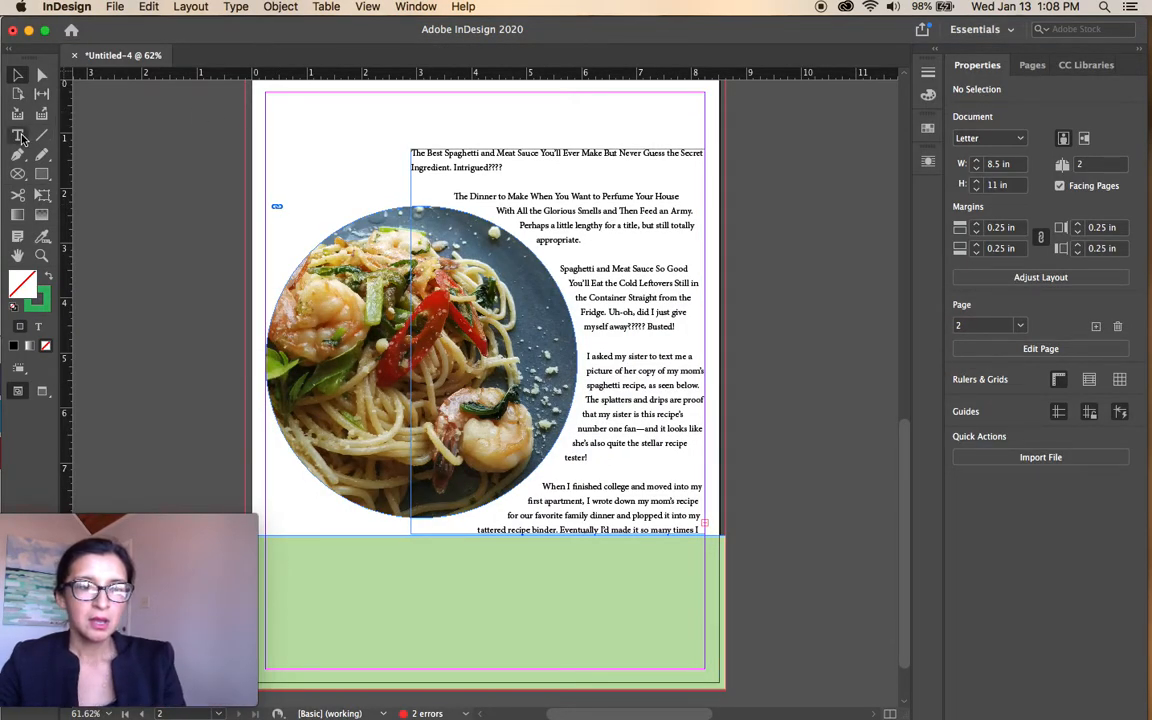
{"action": "left_click", "coordinate": [20, 137]}
{"action": "left_click_drag", "start_coordinate": [265, 92], "coordinate": [704, 140]}
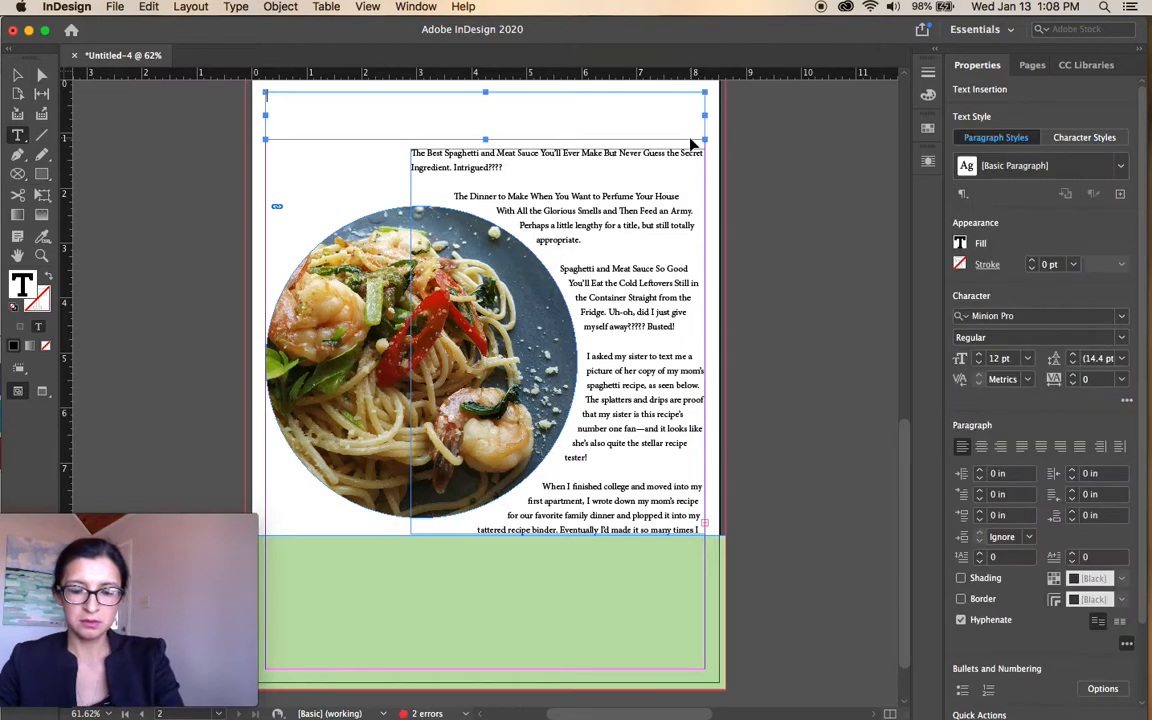
{"action": "key", "text": "super+v"}
Set the title "My Mom's Homemade Spaghetti And Meat Sauce" to a font size of 30 pt
{"action": "left_click_drag", "start_coordinate": [451, 97], "coordinate": [262, 97]}
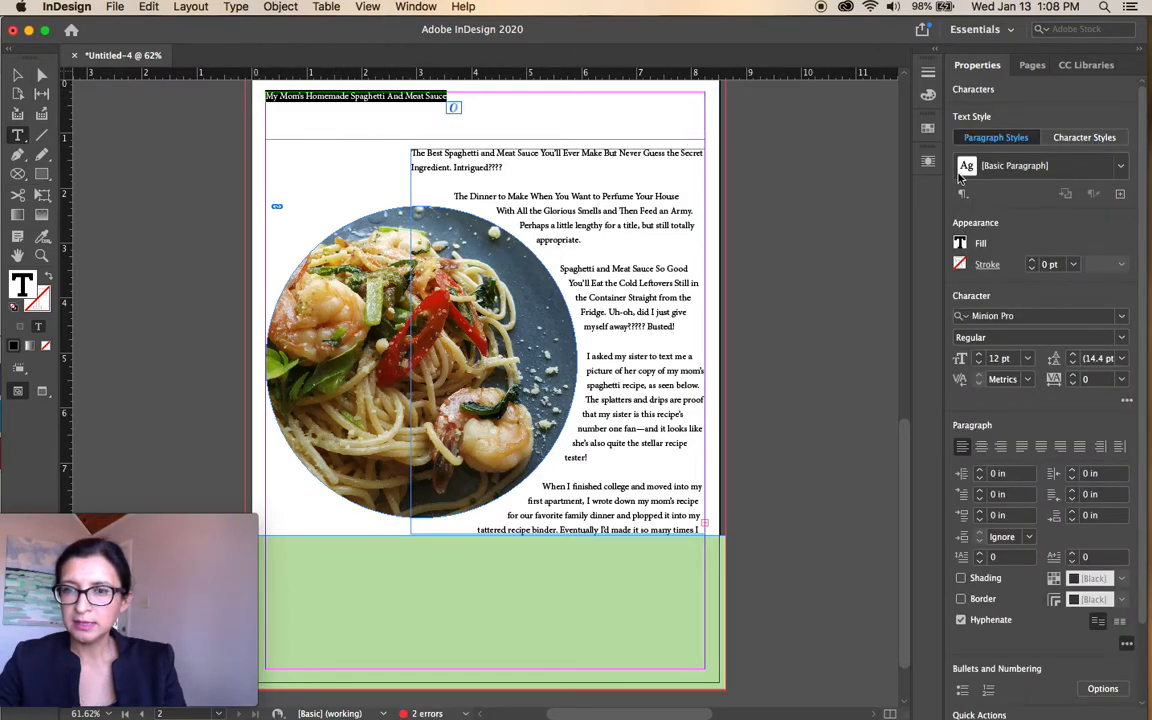
{"action": "left_click", "coordinate": [1028, 359]}
{"action": "left_click", "coordinate": [1015, 548]}
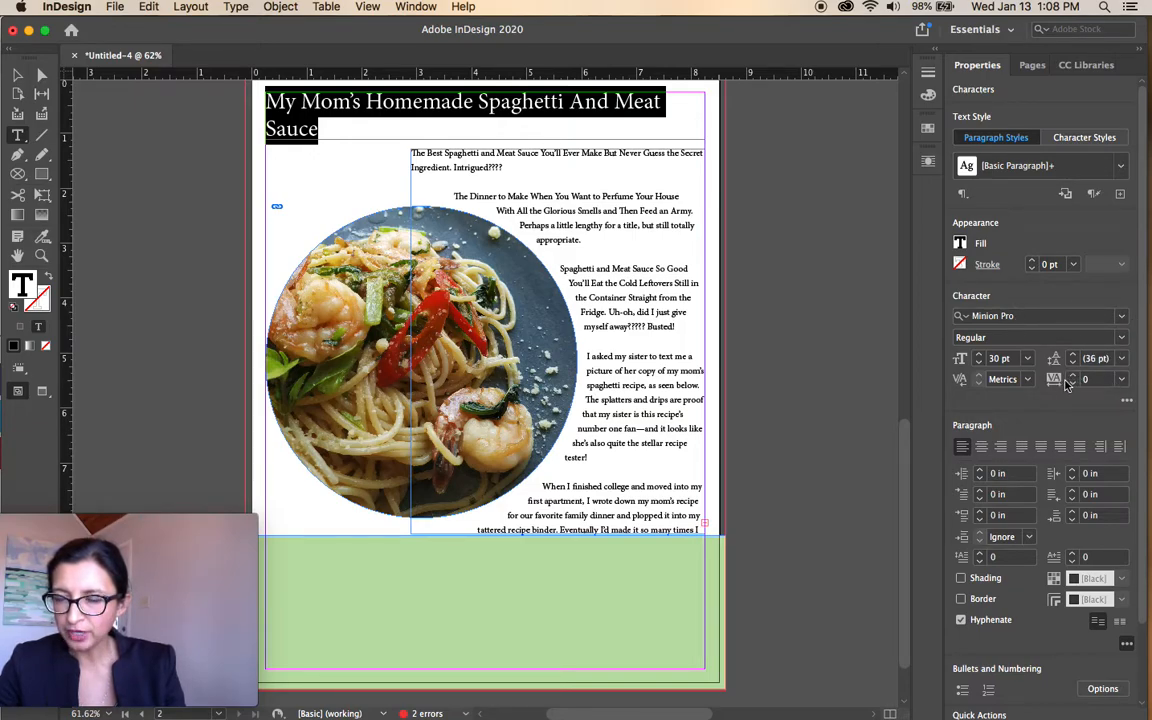
Set the tracking of the recipe title above the article text to 200
{"action": "left_click", "coordinate": [1122, 381]}
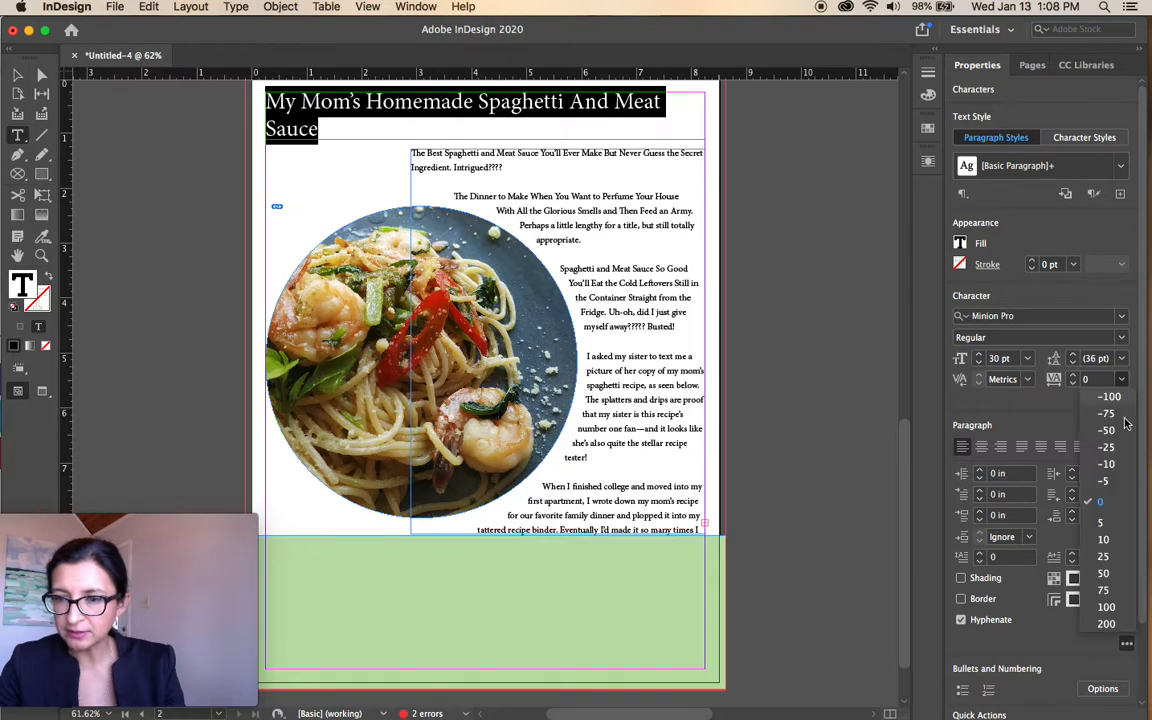
{"action": "left_click", "coordinate": [1112, 624]}
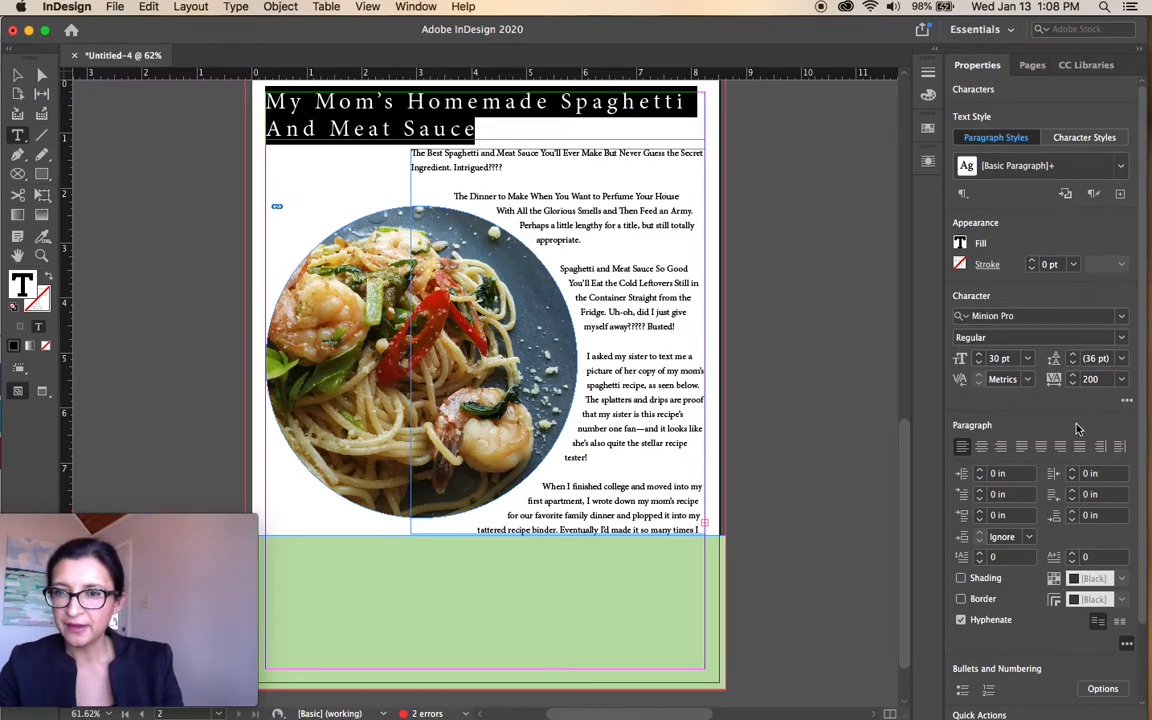
{"action": "left_click", "coordinate": [453, 124]}
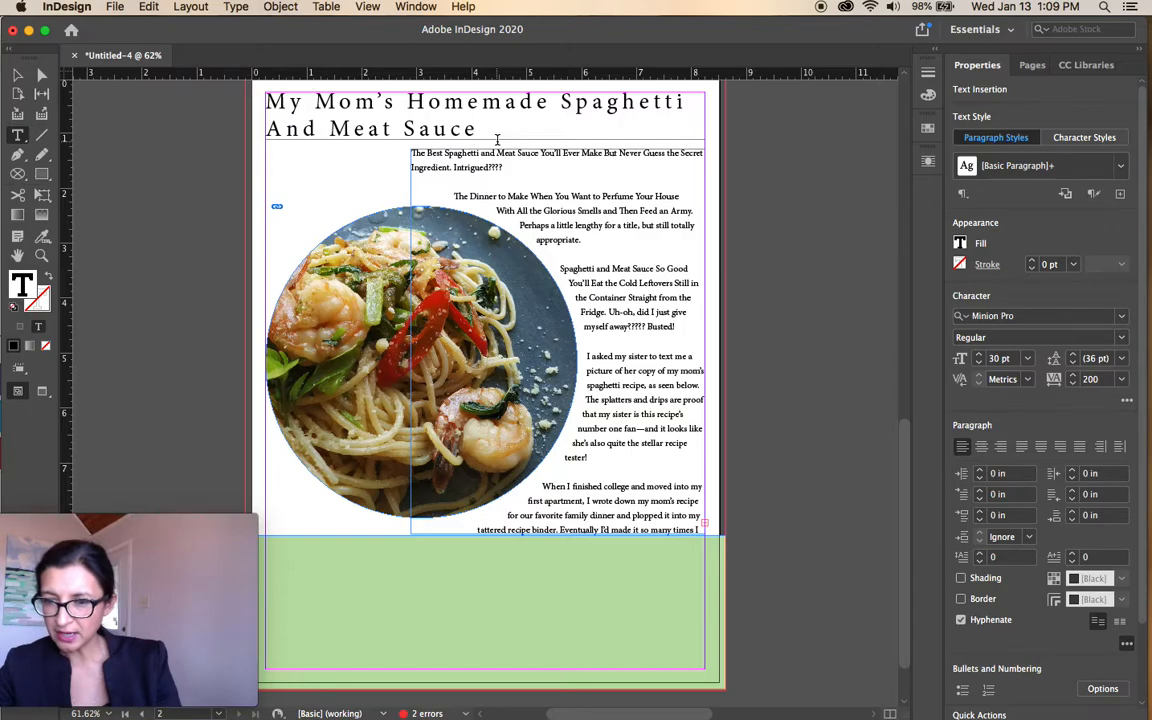
Format the entire recipe title, "My Mom's Homemade Spaghetti And Meat Sauce", in All Caps
{"action": "left_click_drag", "start_coordinate": [469, 128], "coordinate": [264, 92]}
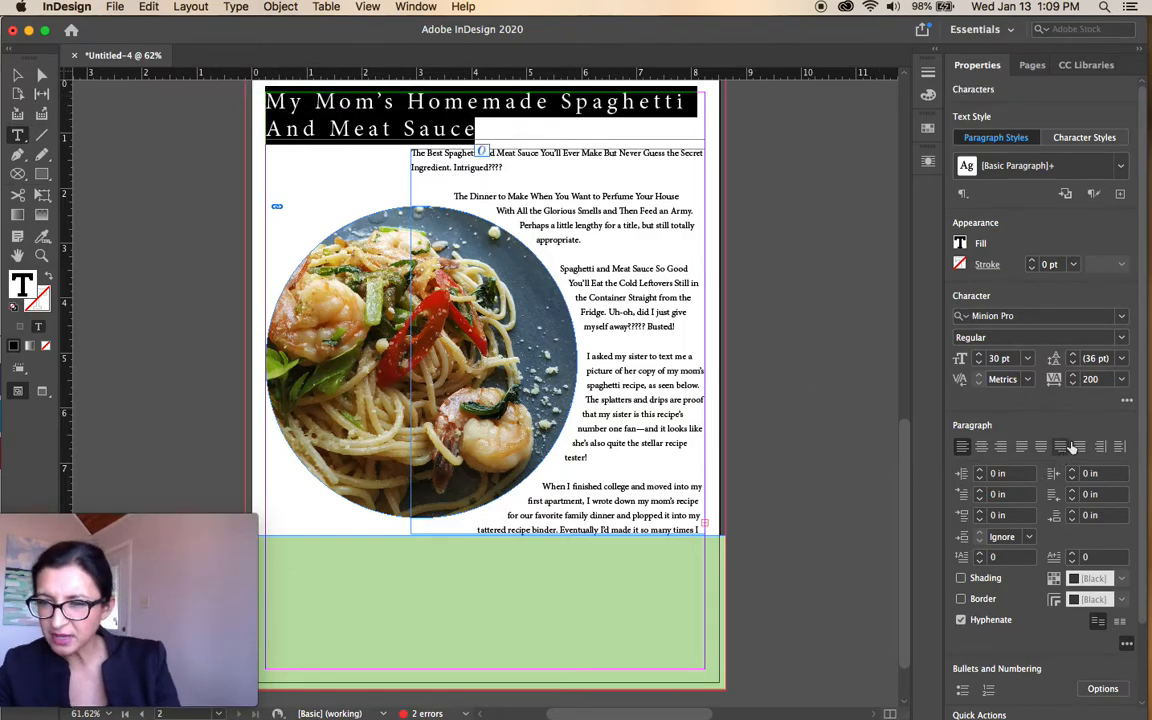
{"action": "left_click", "coordinate": [1126, 400]}
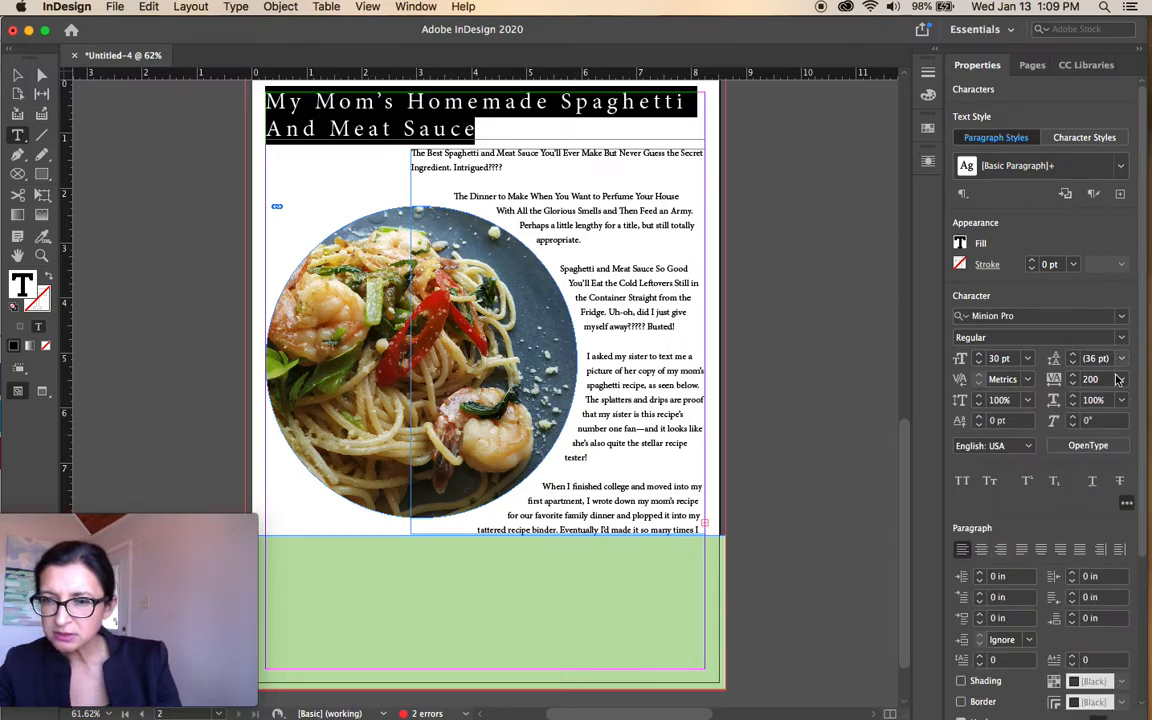
{"action": "left_click", "coordinate": [962, 481]}
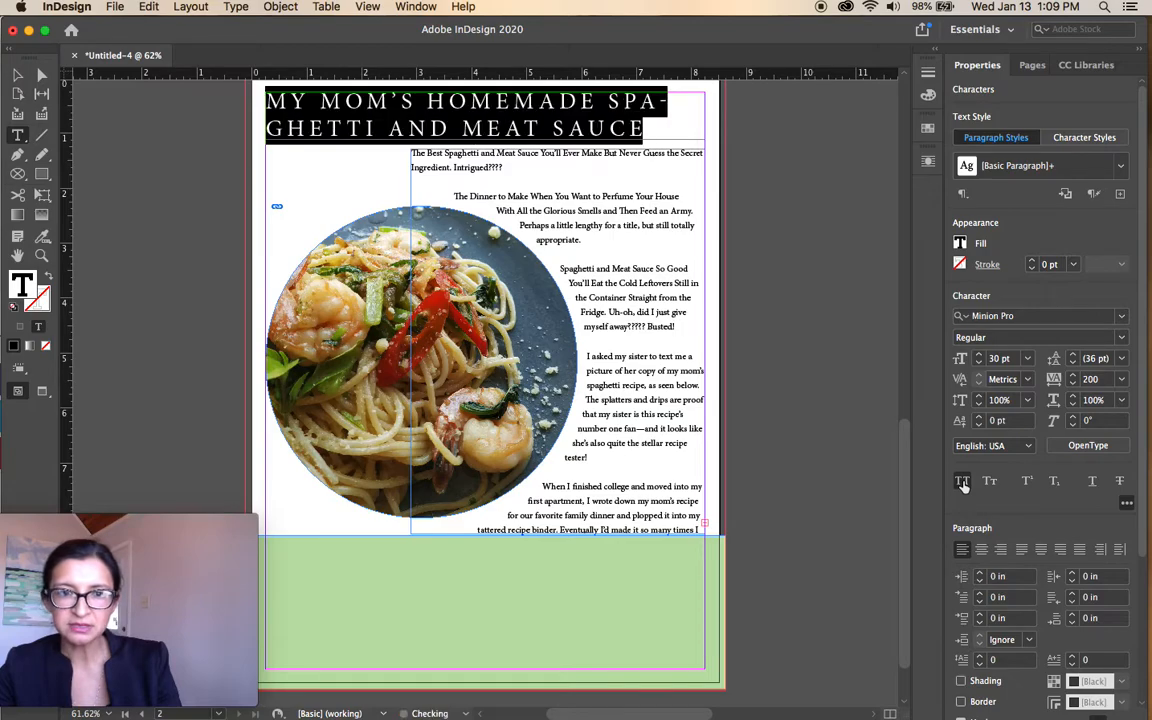
Turn off hyphenation for the whole recipe title
{"action": "left_click", "coordinate": [1121, 380]}
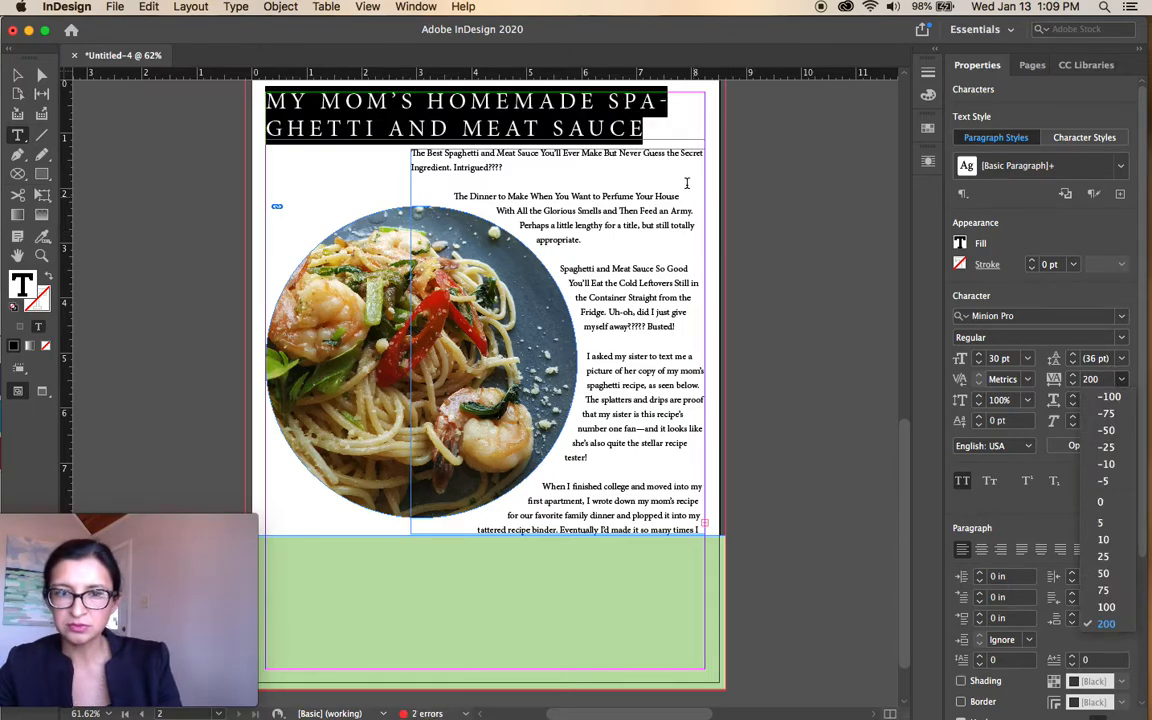
{"action": "left_click", "coordinate": [656, 129]}
{"action": "left_click_drag", "start_coordinate": [653, 129], "coordinate": [237, 90]}
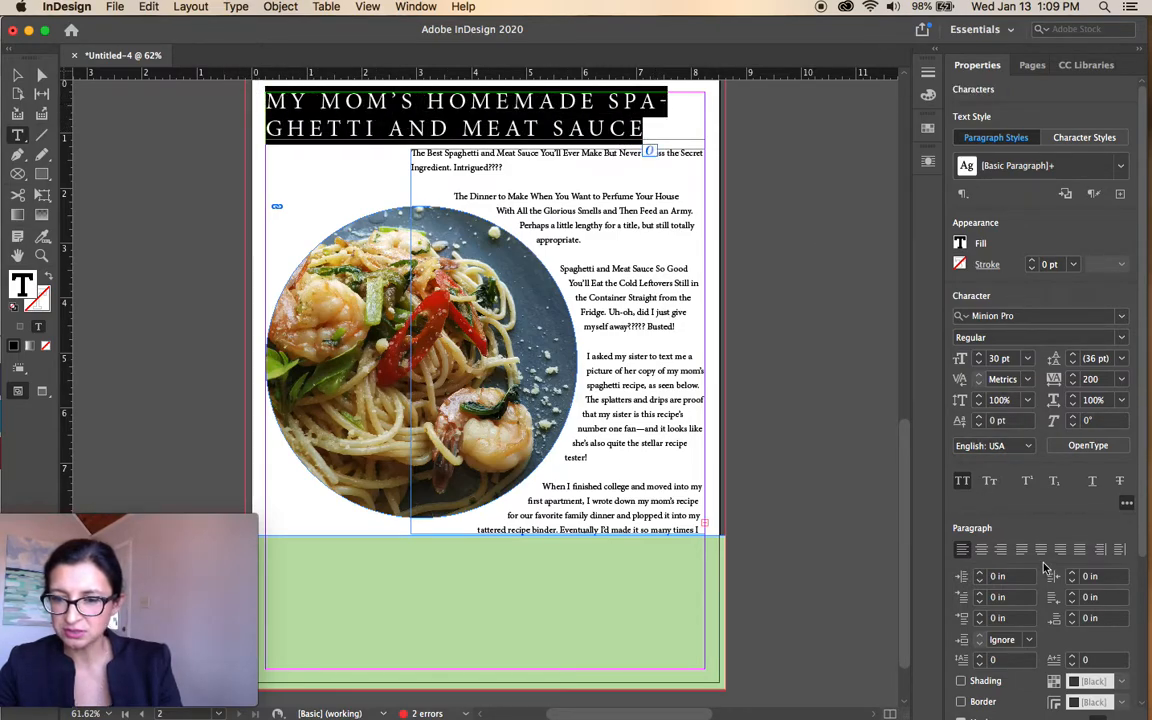
{"action": "scroll", "coordinate": [1044, 568], "scroll_direction": "down", "scroll_amount": 5}
{"action": "left_click", "coordinate": [961, 551]}
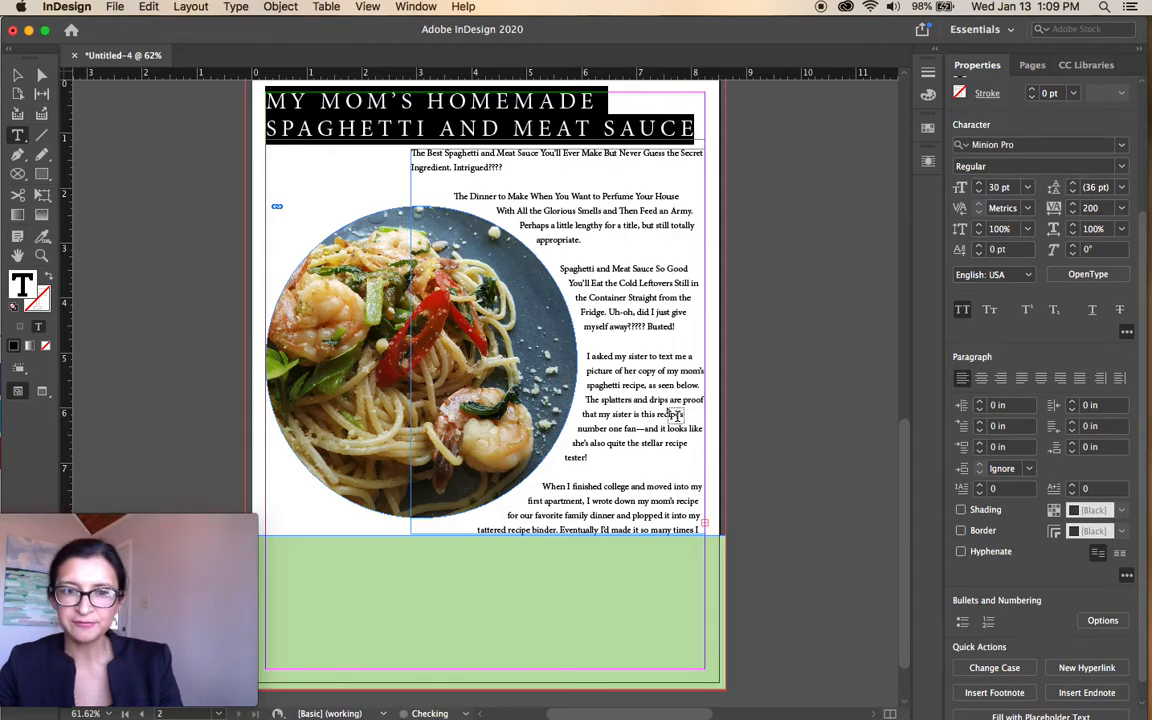
Deselect the title frame and check the finished page in full-screen presentation mode, then return to the layout
{"action": "left_click", "coordinate": [17, 74]}
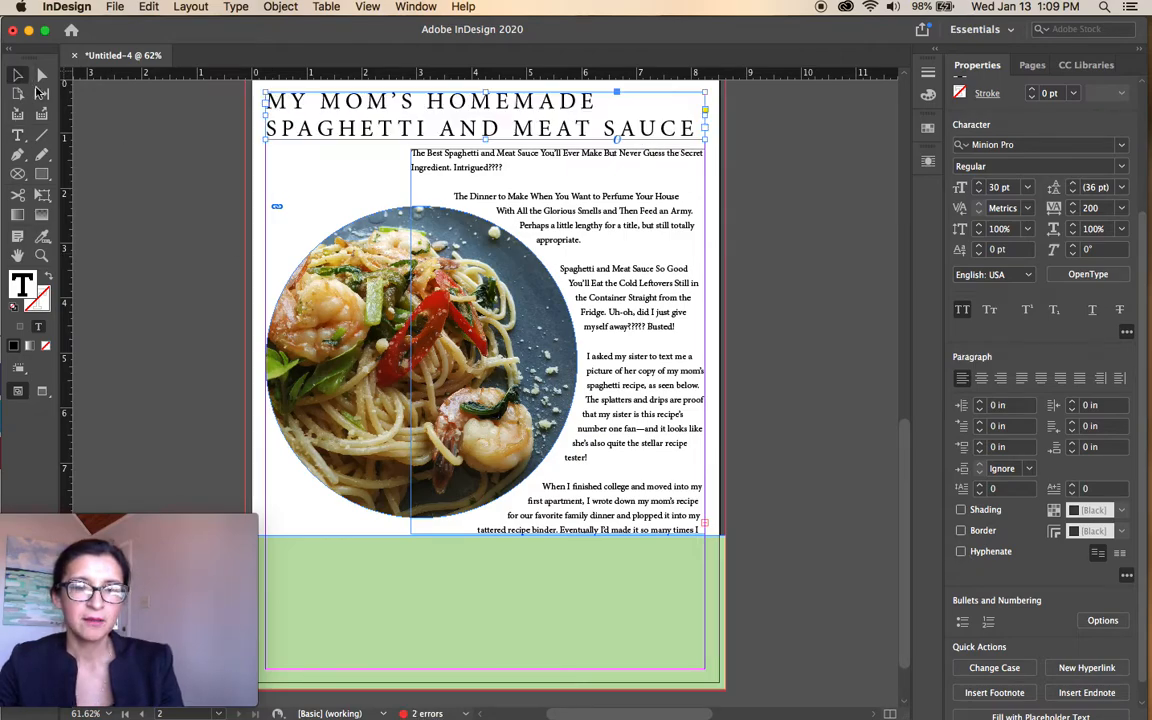
{"action": "left_click", "coordinate": [140, 172]}
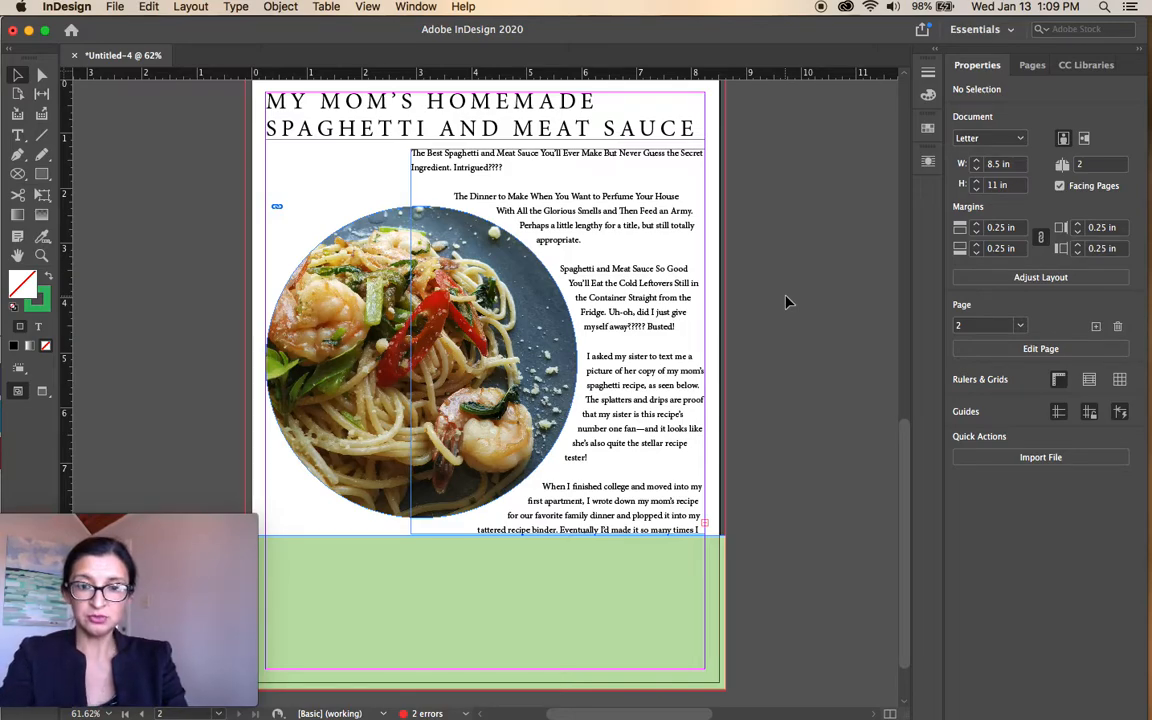
{"action": "key", "text": "shift+w"}
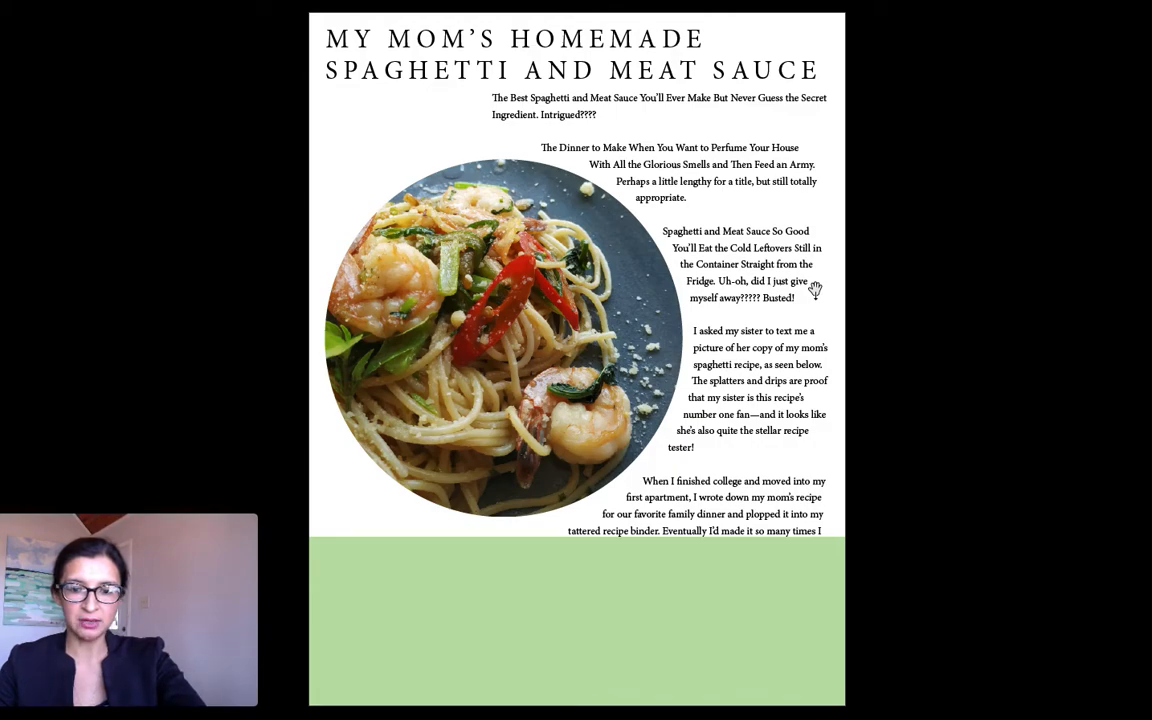
{"action": "key", "text": "Escape"}
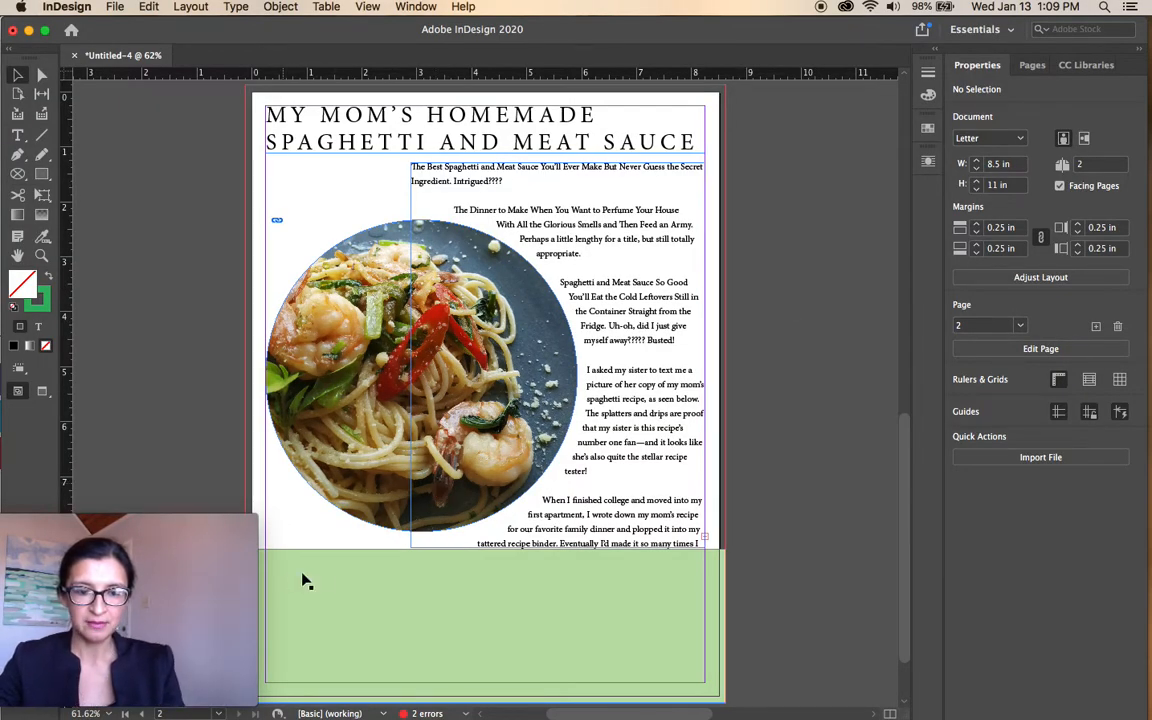